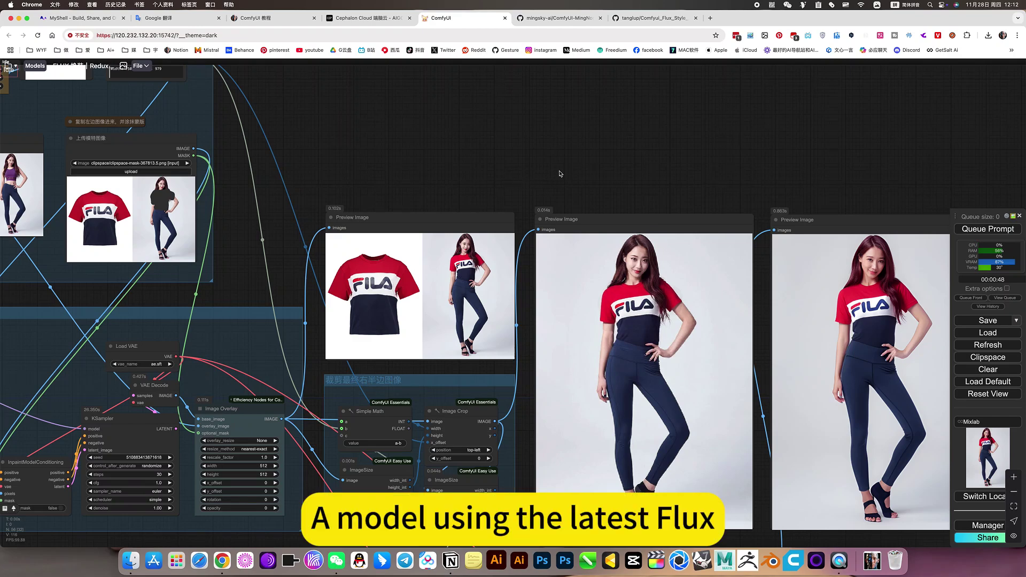
- Examine the garment-transfer result previews of the model wearing the FILA T-shirt
{"action": "scroll", "coordinate": [541, 160], "scroll_direction": "down", "scroll_amount": 3}
{"action": "left_click_drag", "start_coordinate": [540, 160], "coordinate": [595, 181]}
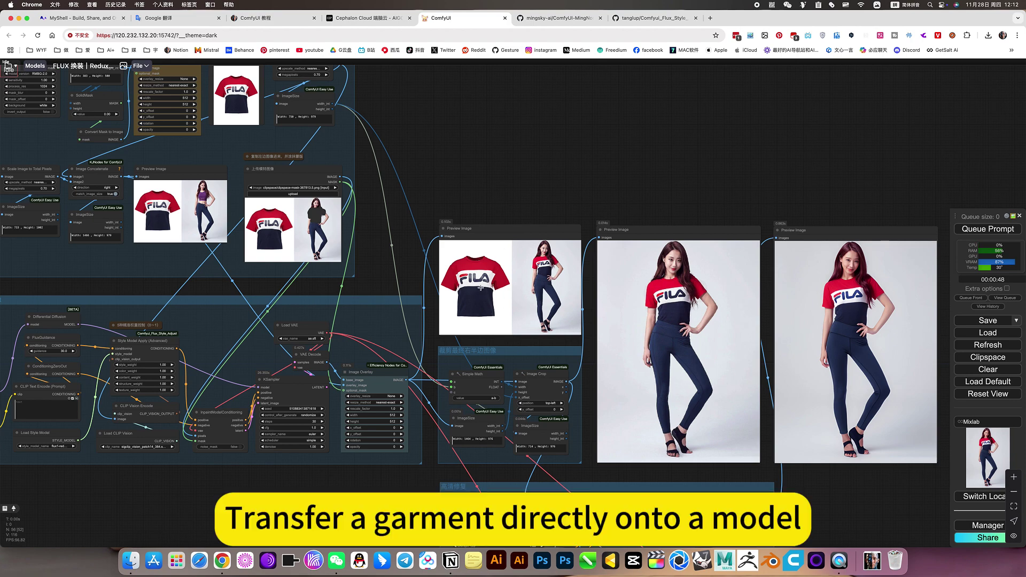
{"action": "left_click_drag", "start_coordinate": [449, 152], "coordinate": [341, 163]}
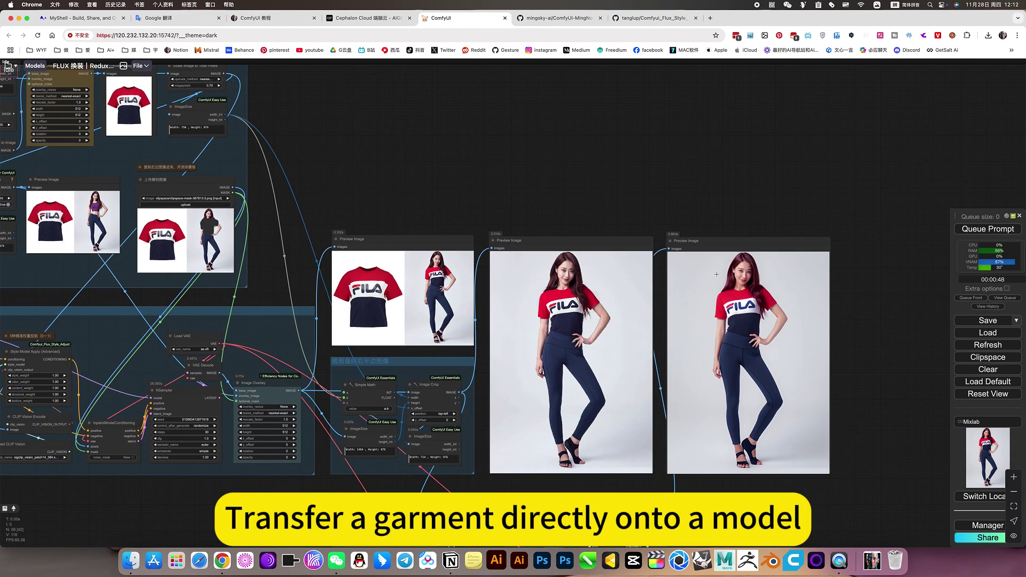
{"action": "scroll", "coordinate": [717, 274], "scroll_direction": "up", "scroll_amount": 10}
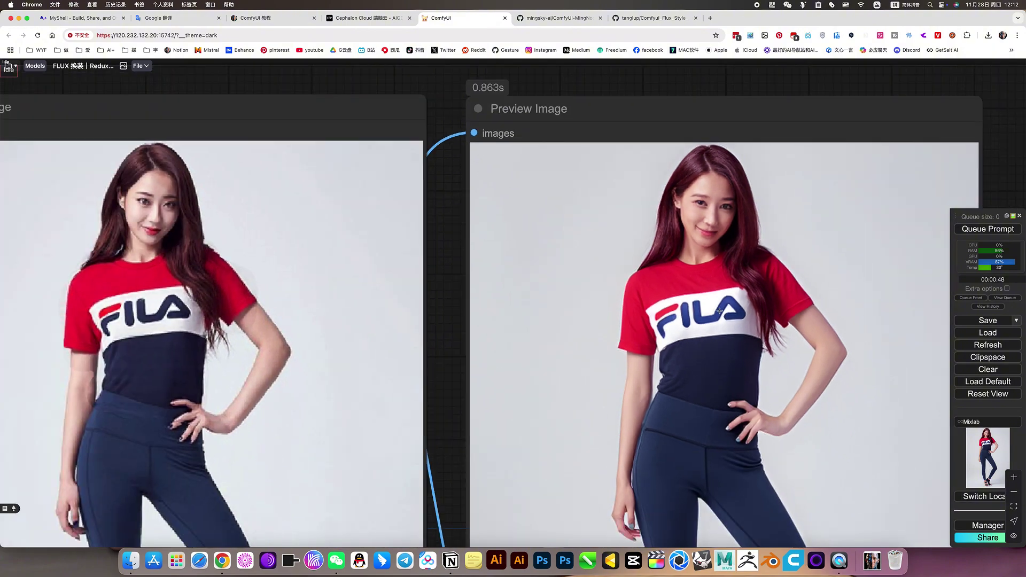
{"action": "scroll", "coordinate": [719, 310], "scroll_direction": "down", "scroll_amount": 10}
- Inspect the uploaded garment and model images, their side-by-side composite, and the mask painted over the model's top
{"action": "left_click_drag", "start_coordinate": [452, 185], "coordinate": [829, 226]}
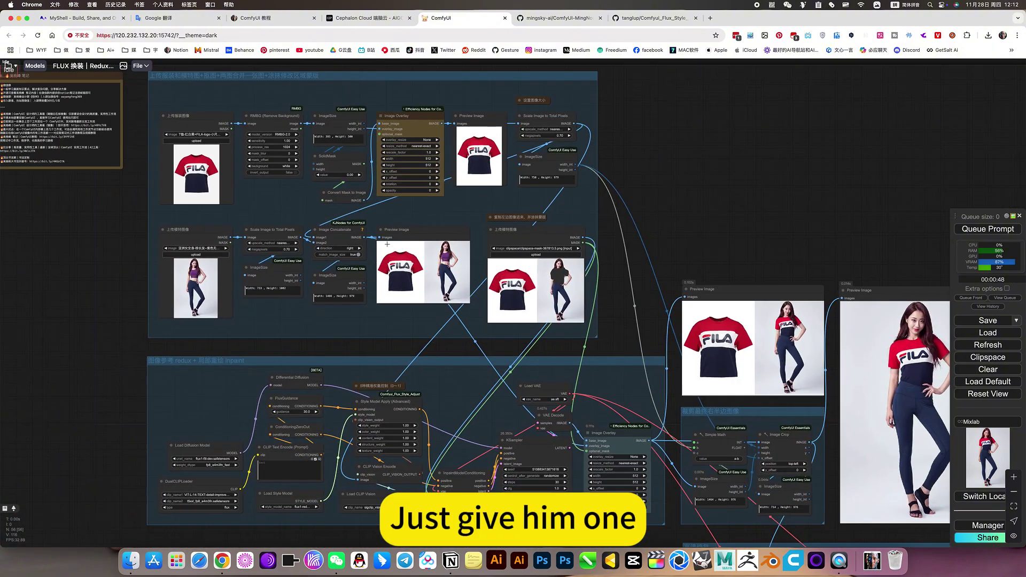
{"action": "scroll", "coordinate": [387, 244], "scroll_direction": "up", "scroll_amount": 5}
{"action": "left_click_drag", "start_coordinate": [167, 171], "coordinate": [629, 258]}
{"action": "scroll", "coordinate": [471, 243], "scroll_direction": "up", "scroll_amount": 7}
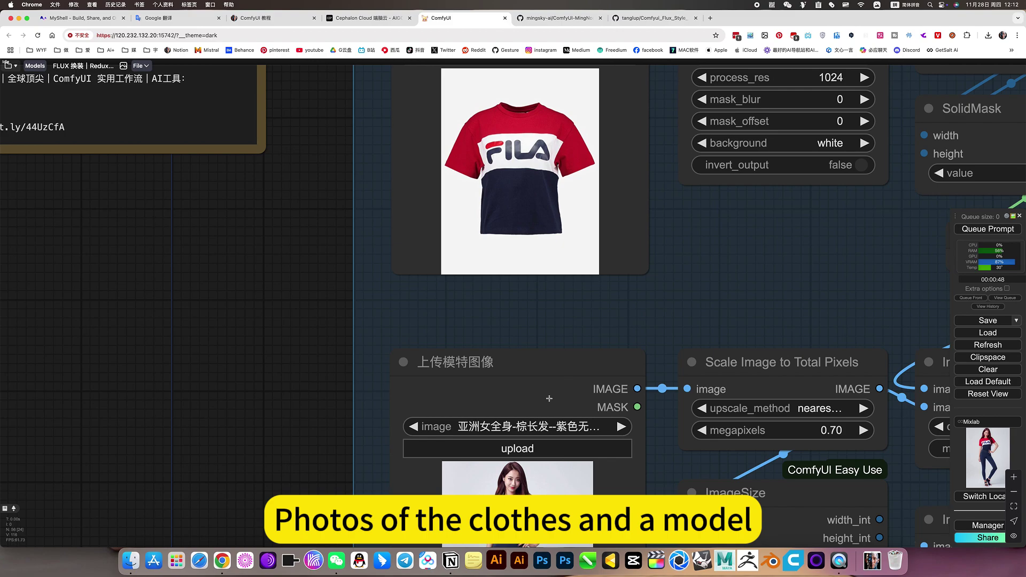
{"action": "scroll", "coordinate": [548, 398], "scroll_direction": "down", "scroll_amount": 4}
{"action": "scroll", "coordinate": [775, 329], "scroll_direction": "right", "scroll_amount": 10}
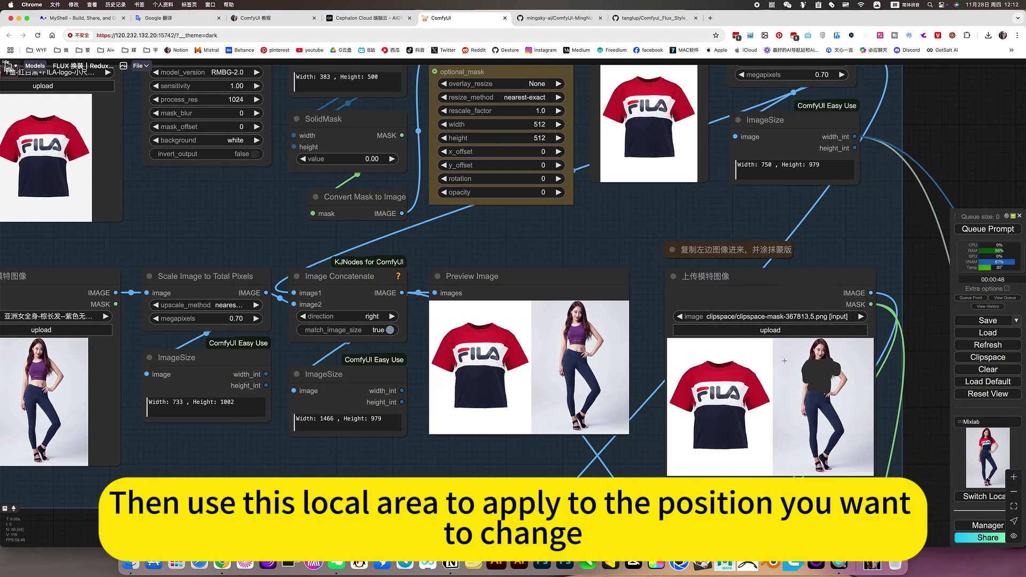
{"action": "scroll", "coordinate": [840, 388], "scroll_direction": "up", "scroll_amount": 5}
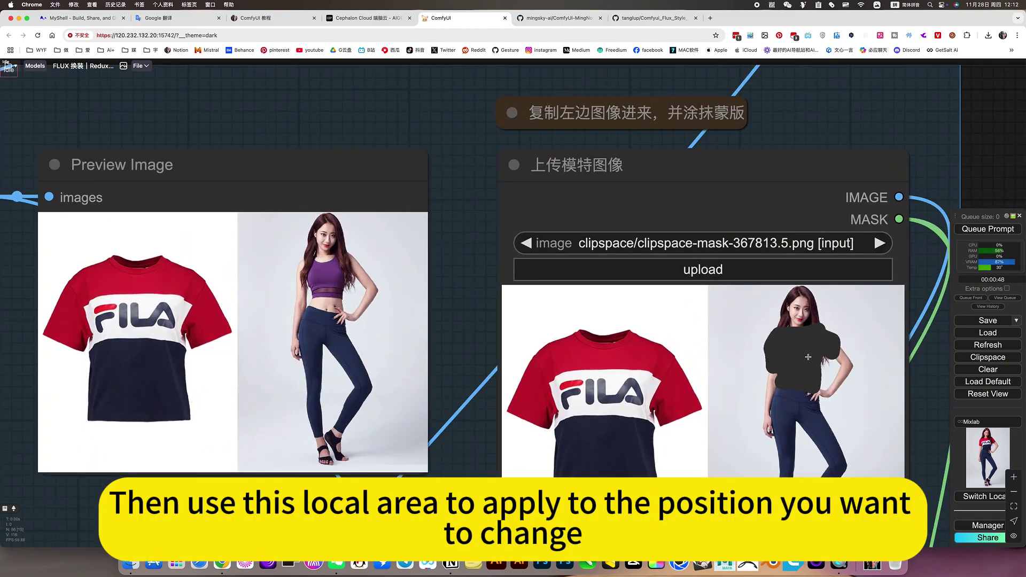
{"action": "scroll", "coordinate": [810, 355], "scroll_direction": "down", "scroll_amount": 4}
{"action": "scroll", "coordinate": [802, 376], "scroll_direction": "down", "scroll_amount": 9}
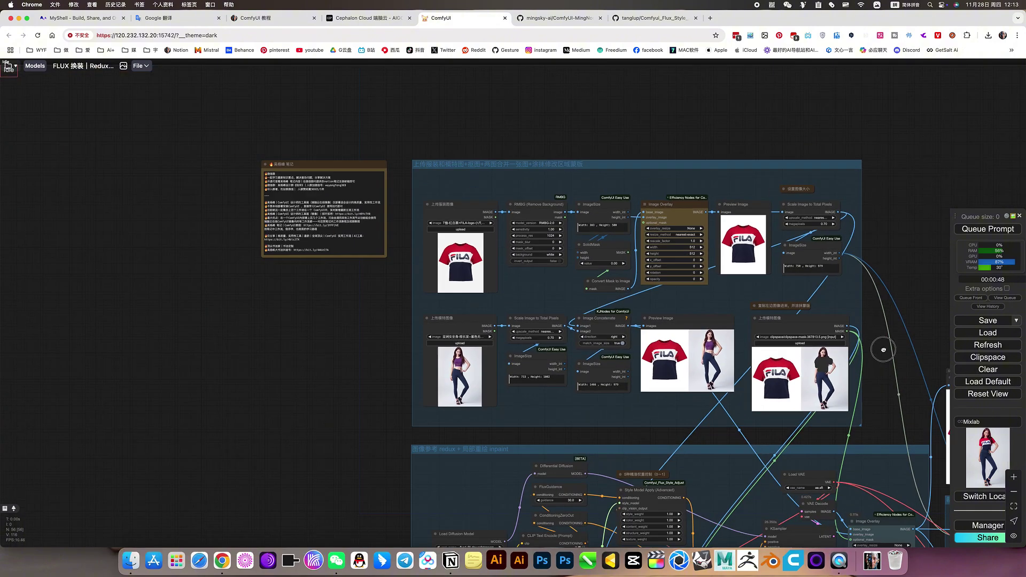
{"action": "left_click_drag", "start_coordinate": [237, 204], "coordinate": [319, 225]}
- Compare the face, shirt logo and hand details between the cropped try-on preview and the restored preview
{"action": "scroll", "coordinate": [360, 302], "scroll_direction": "up", "scroll_amount": 10}
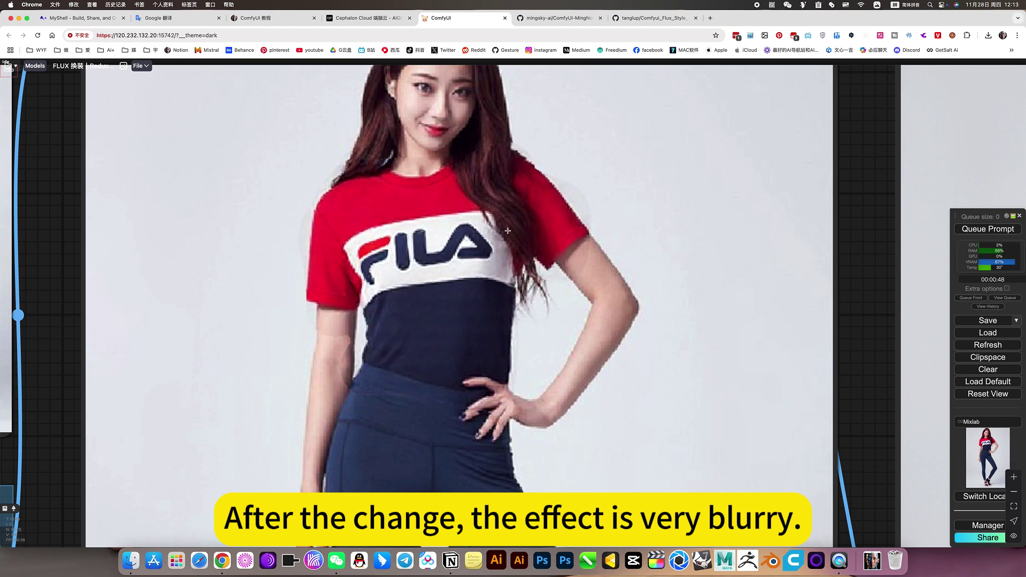
{"action": "scroll", "coordinate": [508, 231], "scroll_direction": "down", "scroll_amount": 9}
{"action": "left_click_drag", "start_coordinate": [659, 96], "coordinate": [464, 116]}
{"action": "scroll", "coordinate": [622, 225], "scroll_direction": "up", "scroll_amount": 10}
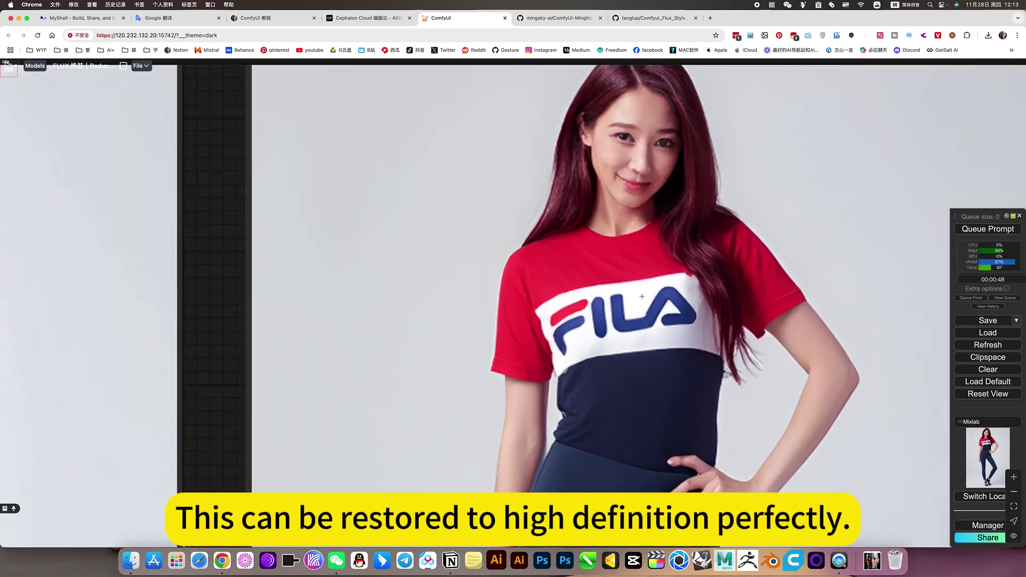
{"action": "scroll", "coordinate": [687, 296], "scroll_direction": "down", "scroll_amount": 6}
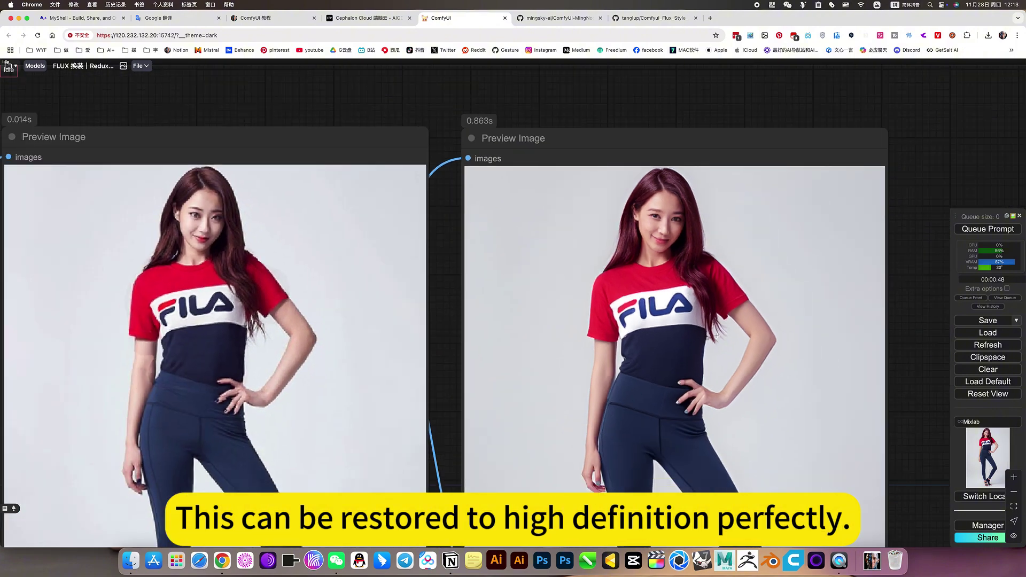
{"action": "scroll", "coordinate": [882, 348], "scroll_direction": "down", "scroll_amount": 3}
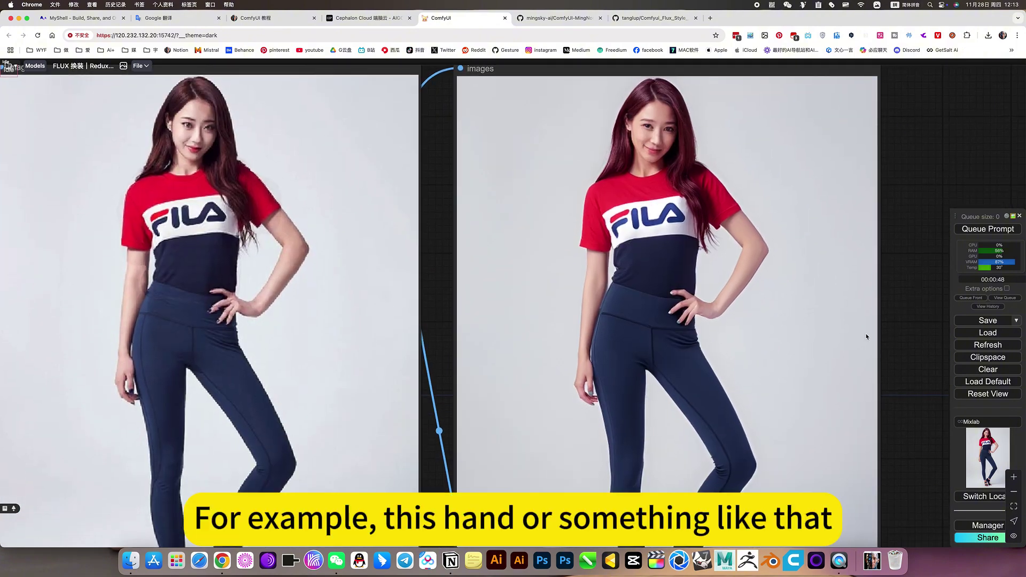
{"action": "scroll", "coordinate": [227, 305], "scroll_direction": "up", "scroll_amount": 10}
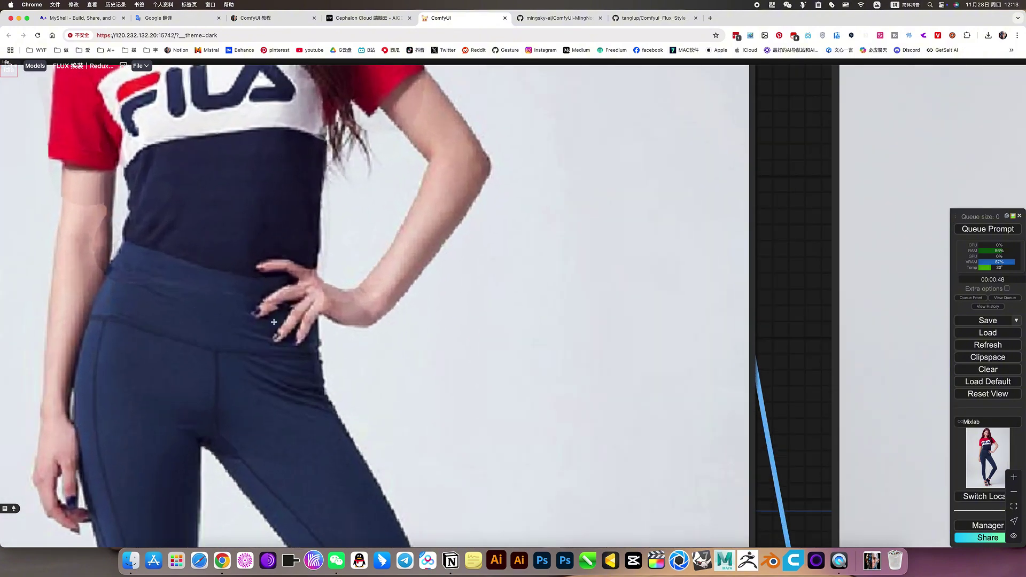
{"action": "scroll", "coordinate": [328, 293], "scroll_direction": "down", "scroll_amount": 8}
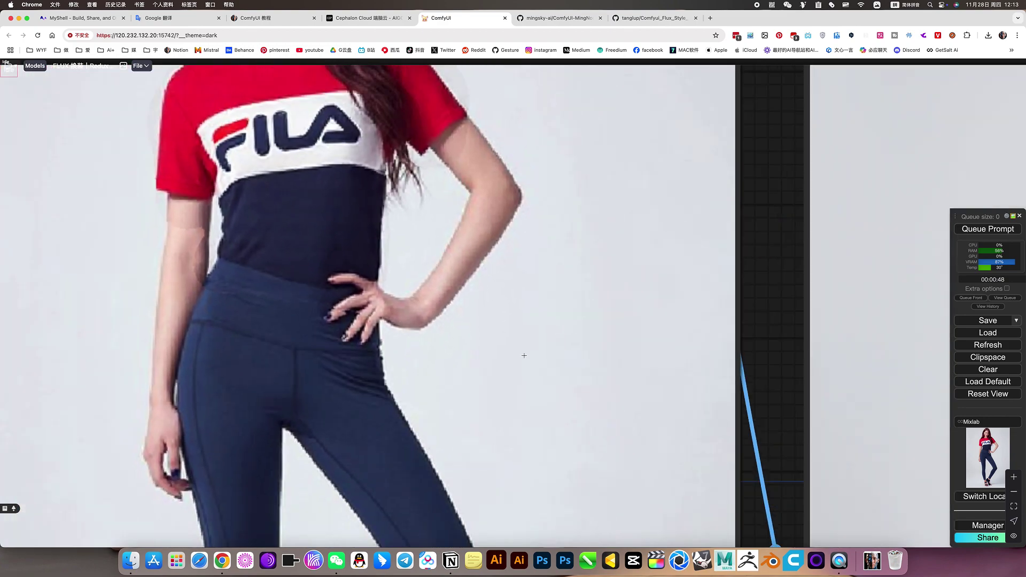
{"action": "scroll", "coordinate": [661, 374], "scroll_direction": "down", "scroll_amount": 4}
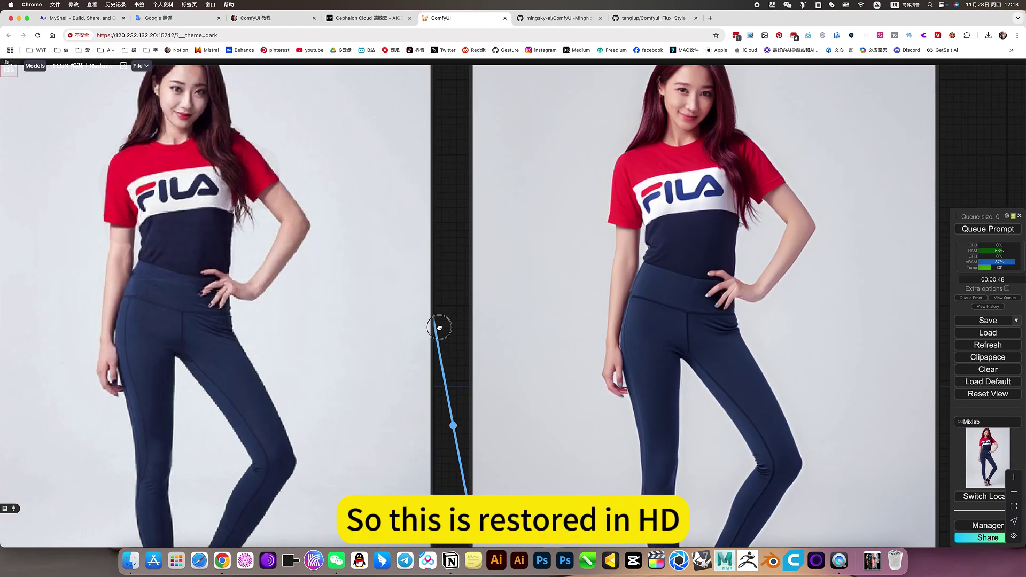
{"action": "scroll", "coordinate": [775, 305], "scroll_direction": "up", "scroll_amount": 3}
{"action": "scroll", "coordinate": [727, 324], "scroll_direction": "up", "scroll_amount": 8}
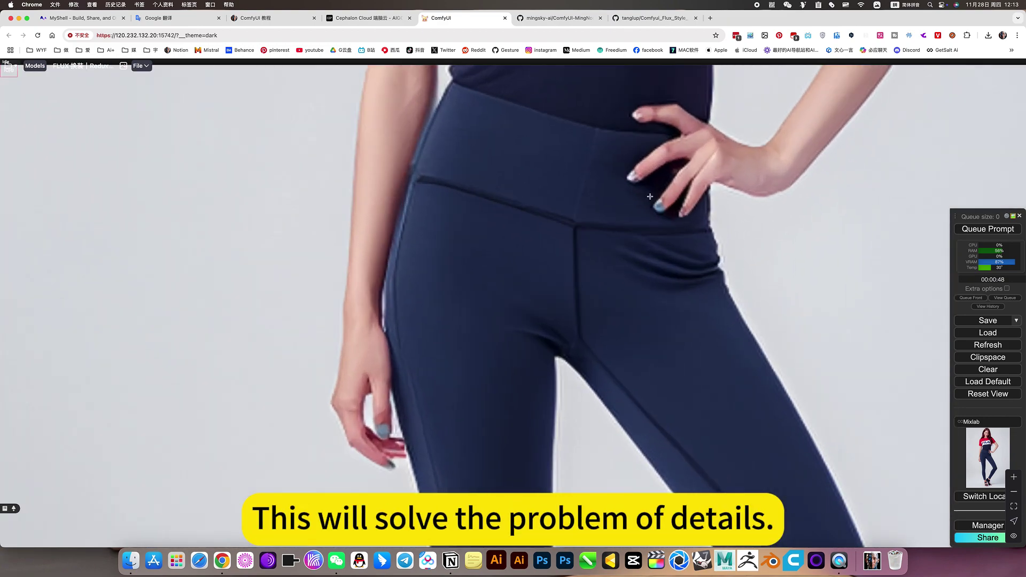
{"action": "scroll", "coordinate": [631, 266], "scroll_direction": "down", "scroll_amount": 10}
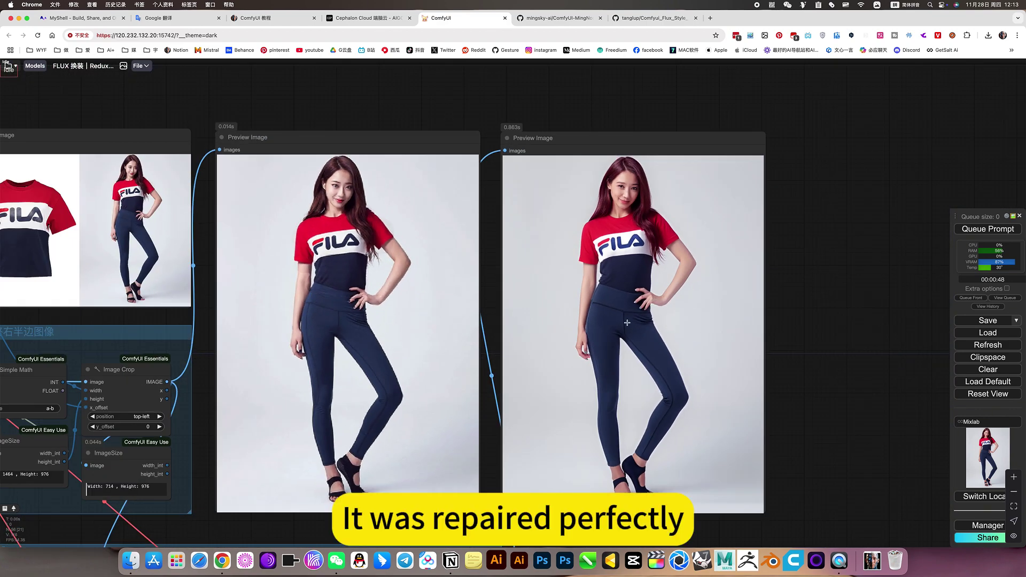
{"action": "scroll", "coordinate": [665, 349], "scroll_direction": "down", "scroll_amount": 8}
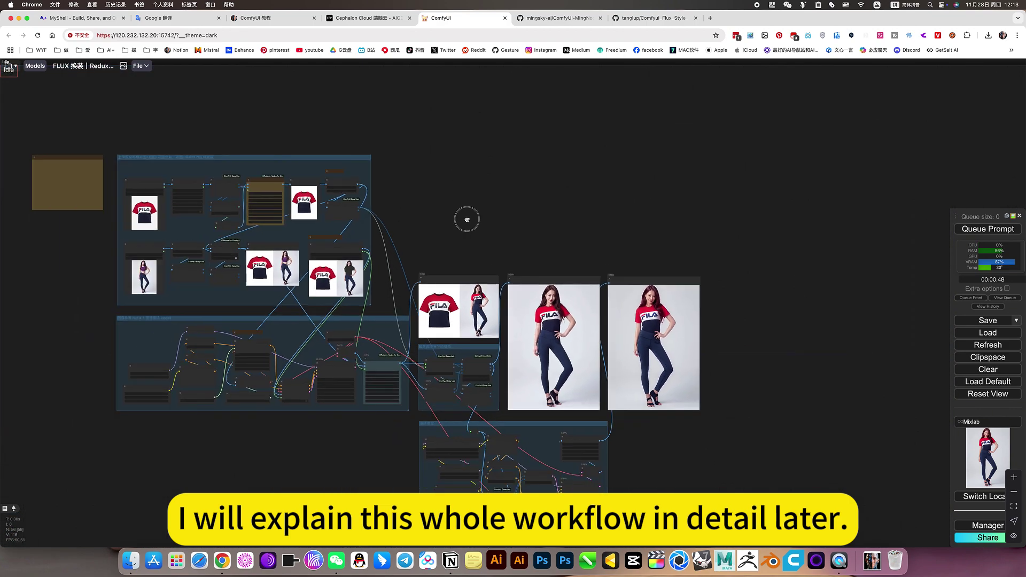
{"action": "left_click_drag", "start_coordinate": [465, 220], "coordinate": [641, 195]}
{"action": "scroll", "coordinate": [572, 231], "scroll_direction": "up", "scroll_amount": 5}
{"action": "scroll", "coordinate": [554, 221], "scroll_direction": "down", "scroll_amount": 2}
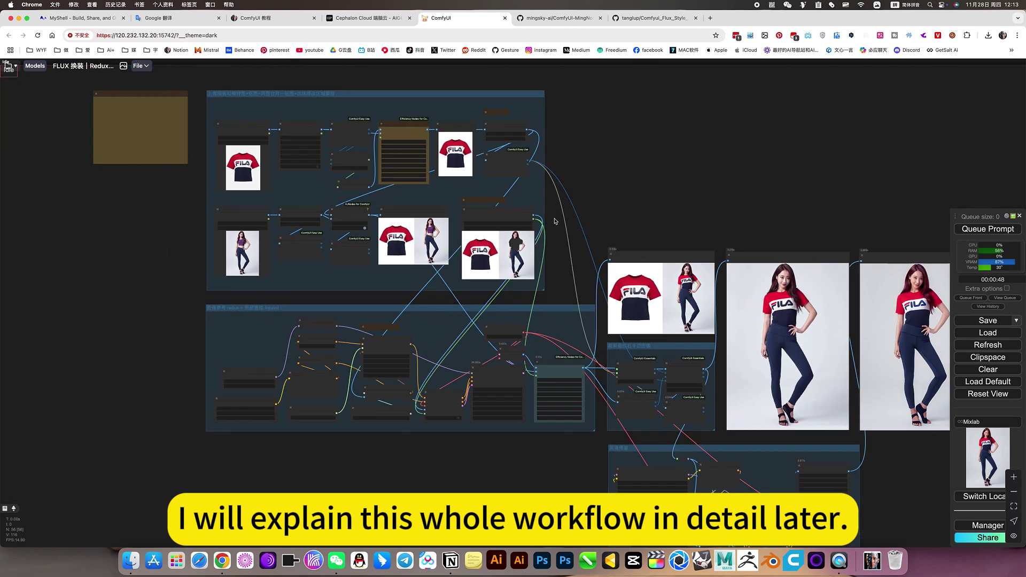
{"action": "left_click_drag", "start_coordinate": [645, 187], "coordinate": [522, 157]}
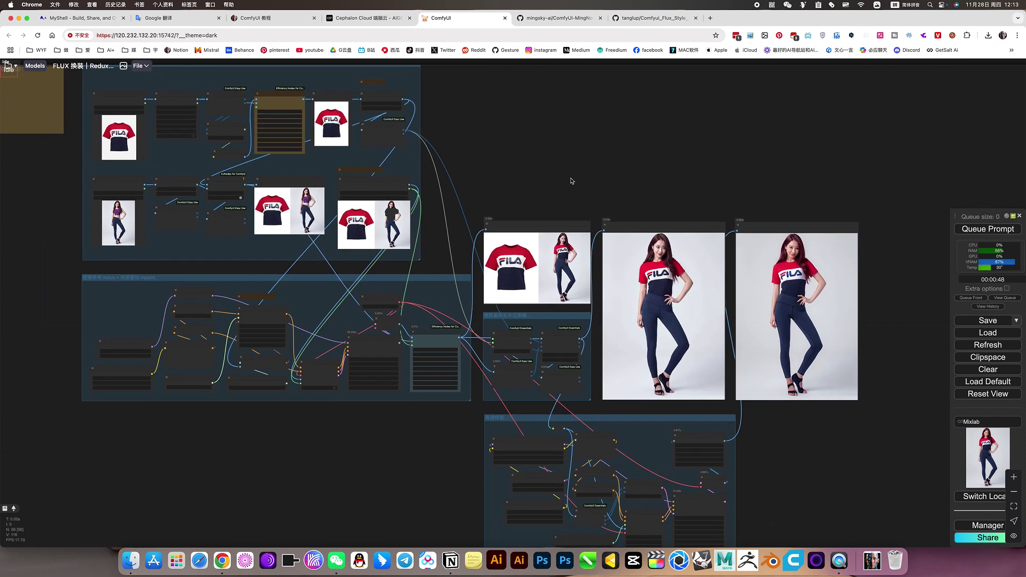
- View the Cephalon Cloud AIGC applications page, and return to the outfit-change workflow in ComfyUI
{"action": "left_click", "coordinate": [373, 19]}
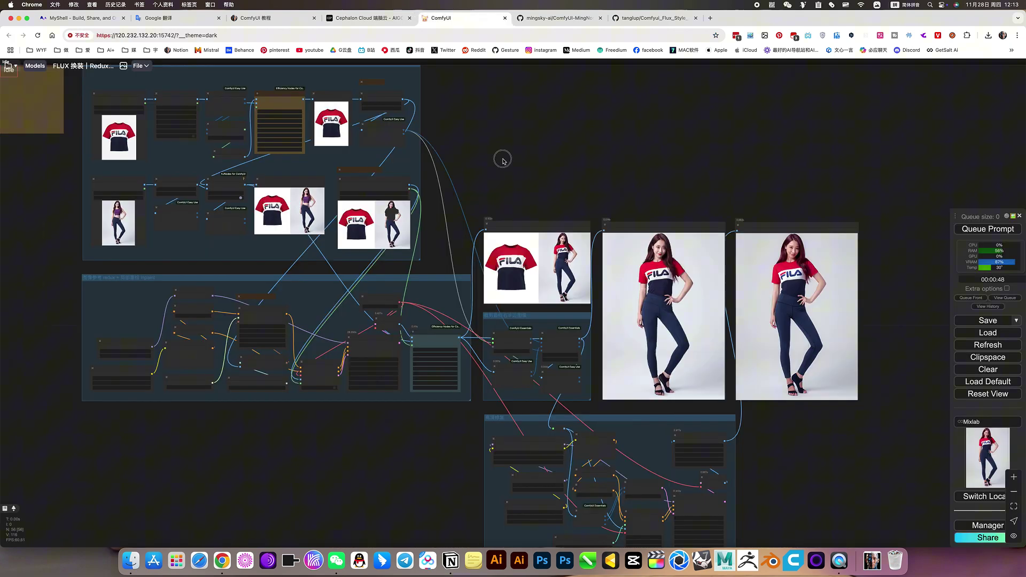
{"action": "left_click_drag", "start_coordinate": [502, 159], "coordinate": [525, 167]}
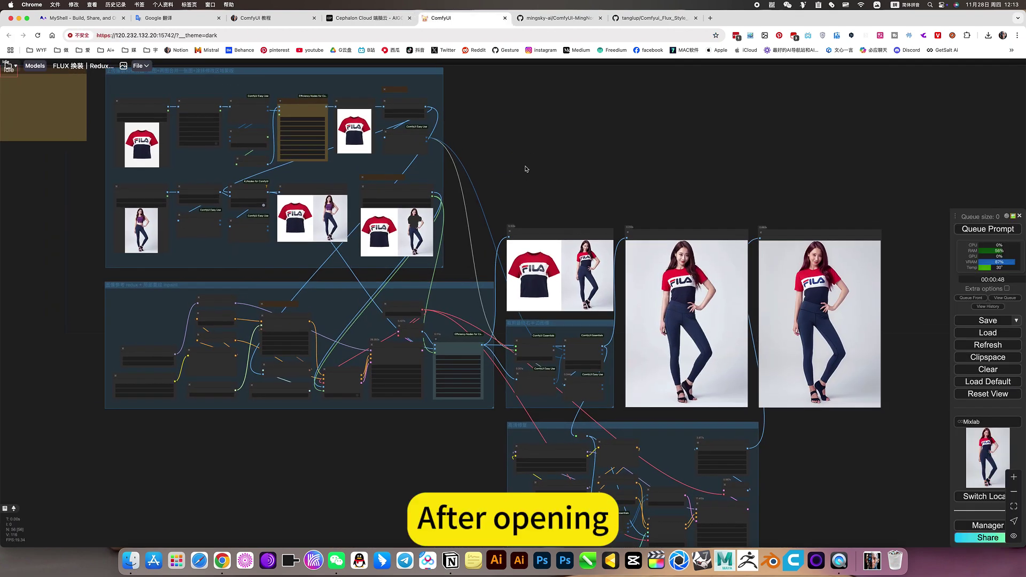
{"action": "scroll", "coordinate": [610, 256], "scroll_direction": "down", "scroll_amount": 5}
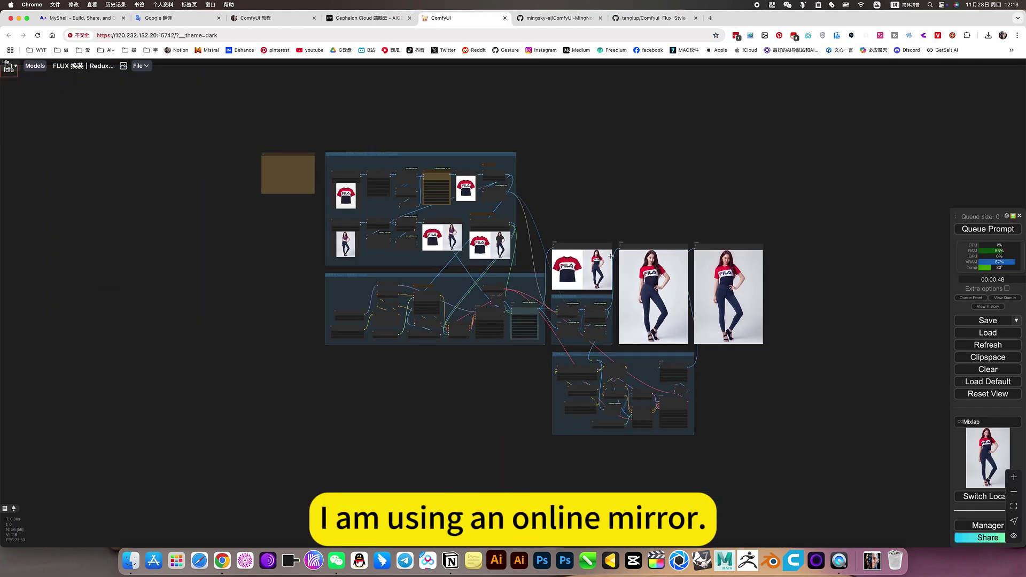
{"action": "scroll", "coordinate": [610, 256], "scroll_direction": "up", "scroll_amount": 4}
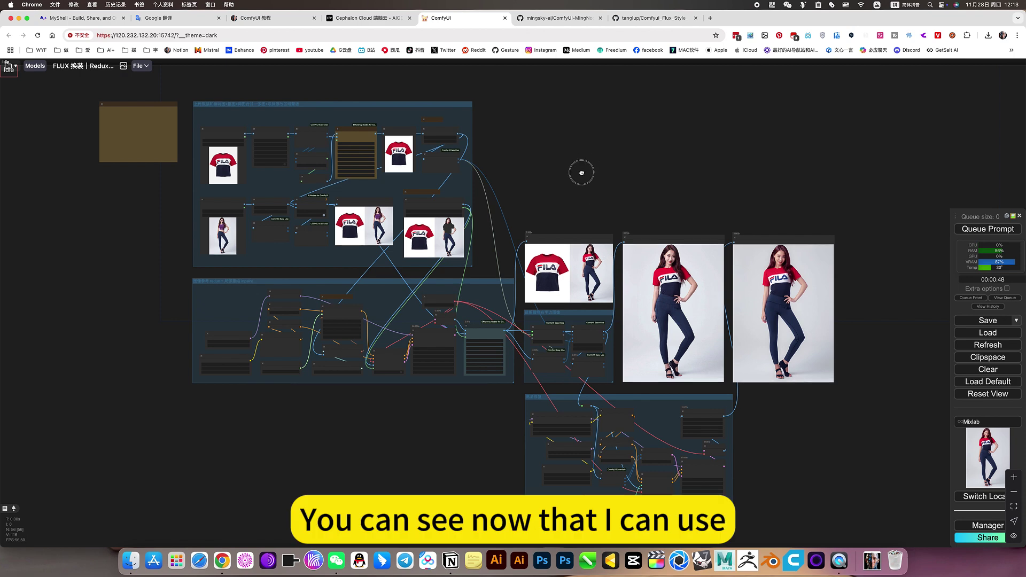
{"action": "left_click_drag", "start_coordinate": [581, 170], "coordinate": [577, 178]}
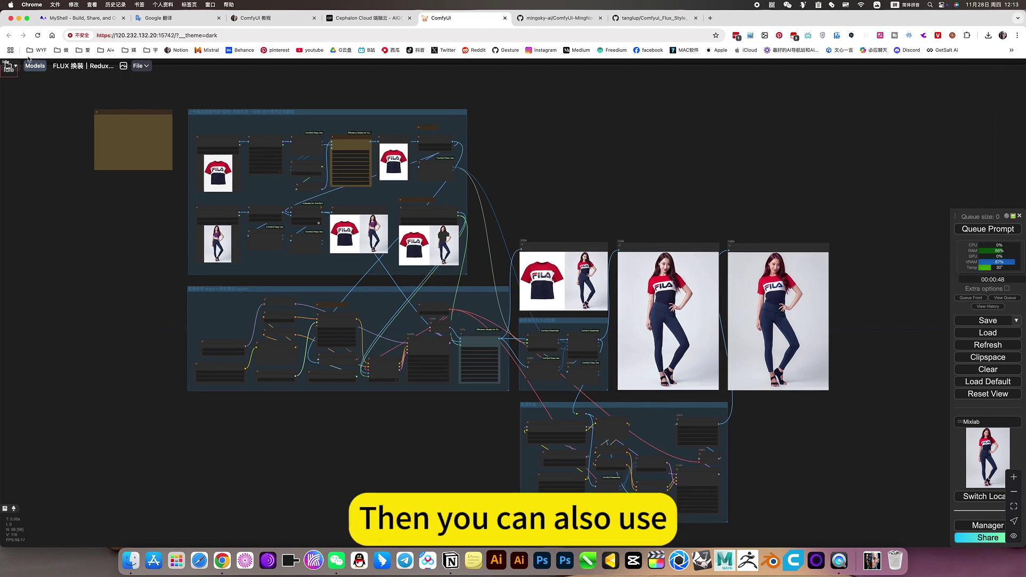
- Open the workspace's workflow list and browse the workflows in the 图像类 (image) folder, collapsing the folder when finished
{"action": "left_click", "coordinate": [8, 65]}
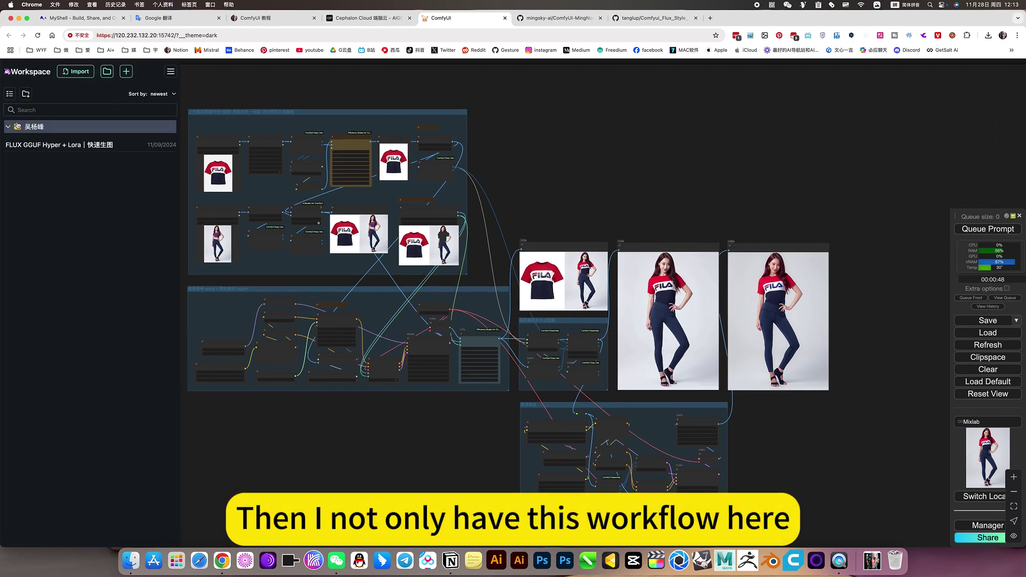
{"action": "left_click", "coordinate": [8, 128]}
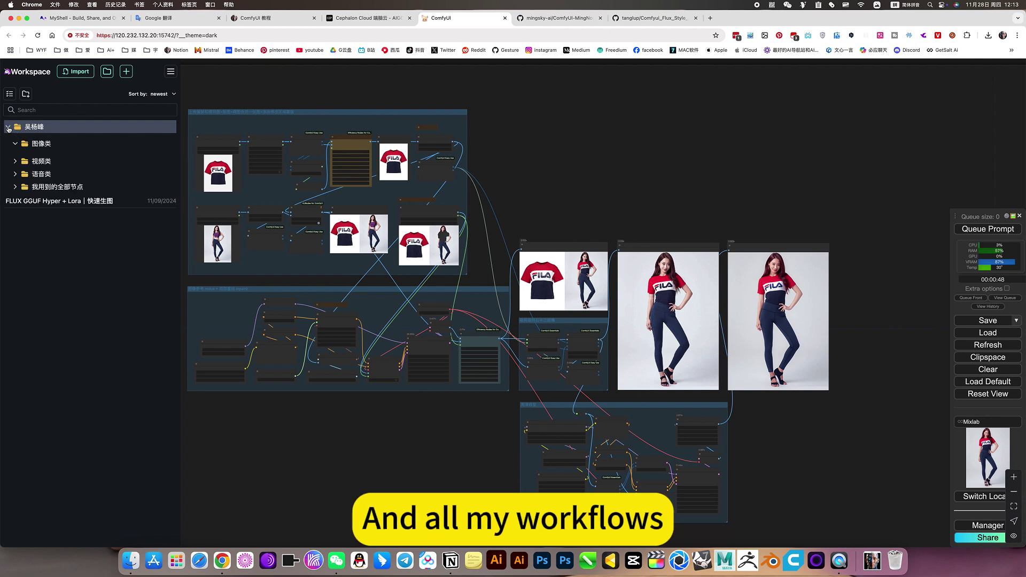
{"action": "left_click", "coordinate": [32, 145]}
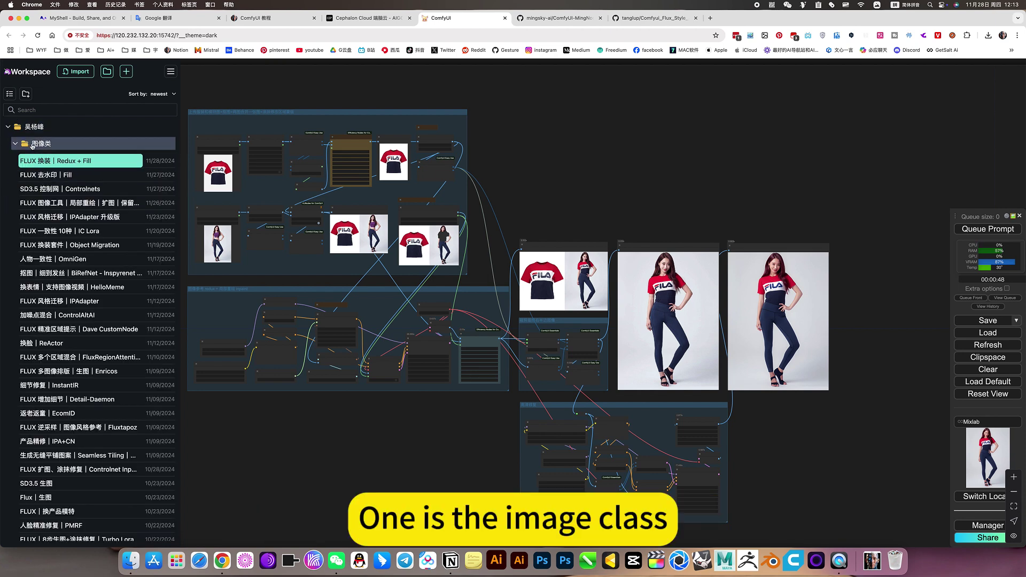
{"action": "left_click", "coordinate": [15, 144]}
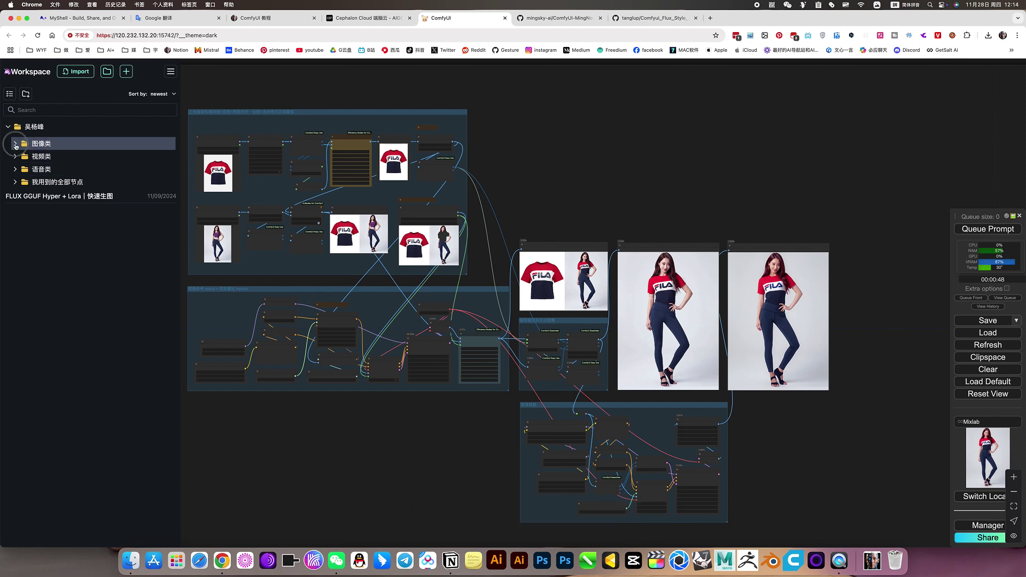
{"action": "left_click", "coordinate": [41, 144]}
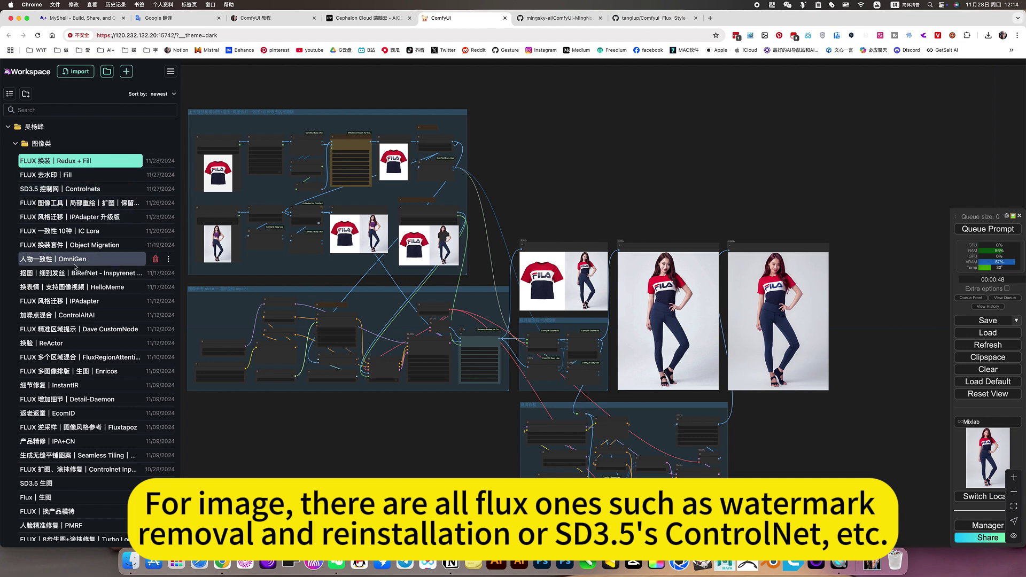
{"action": "scroll", "coordinate": [75, 267], "scroll_direction": "down", "scroll_amount": 2}
{"action": "scroll", "coordinate": [75, 267], "scroll_direction": "up", "scroll_amount": 2}
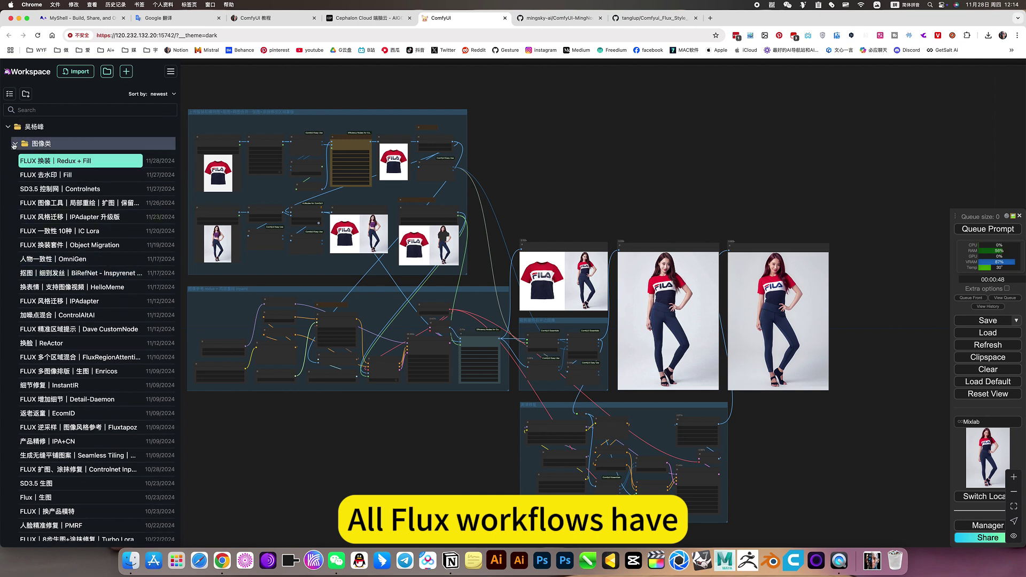
{"action": "left_click", "coordinate": [15, 145]}
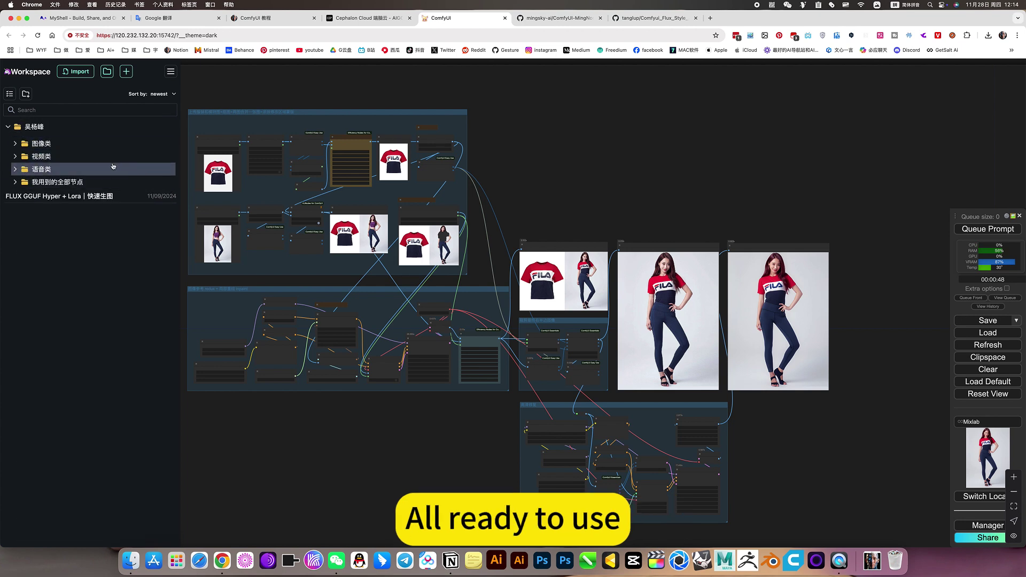
- Review the workflows in the 视频类 (video) folder, collapse it, and expand the 语音类 (voice) folder
{"action": "left_click", "coordinate": [23, 162]}
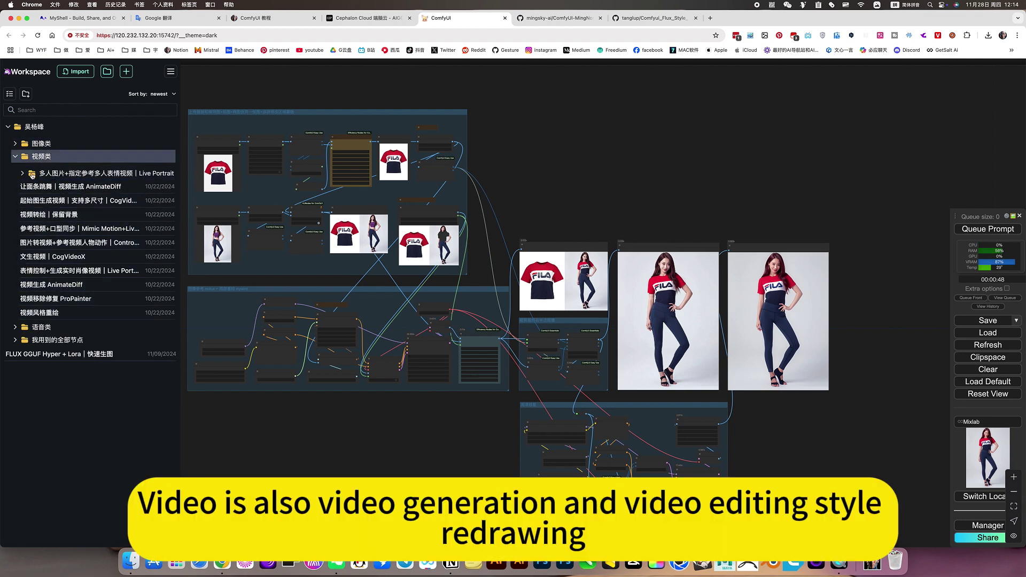
{"action": "left_click", "coordinate": [16, 158]}
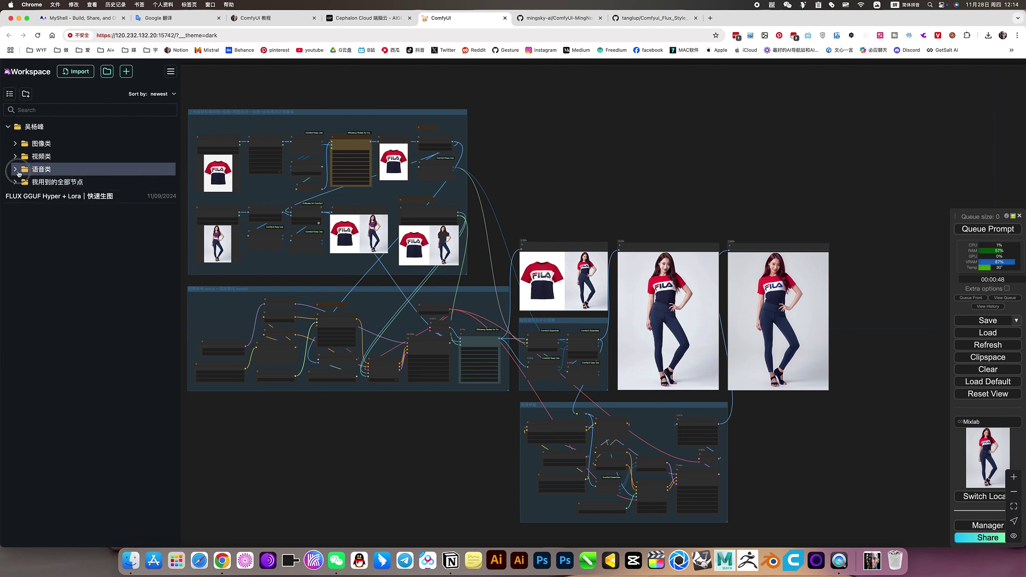
{"action": "left_click", "coordinate": [18, 172]}
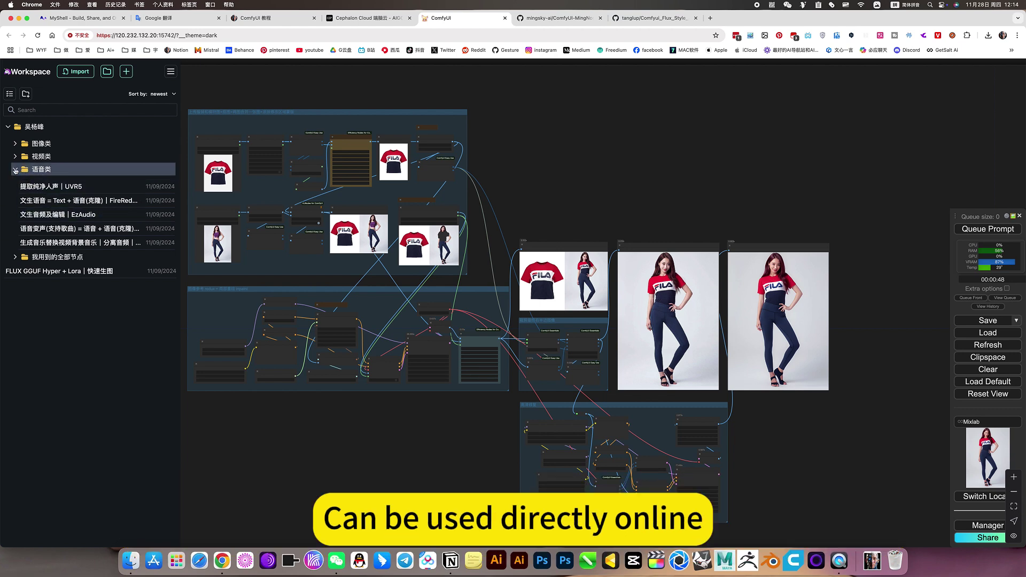
- Collapse the 语音类 (voice) folder, close the workspace's workflow list, and view the outfit-change workflow's preview images
{"action": "left_click", "coordinate": [15, 170]}
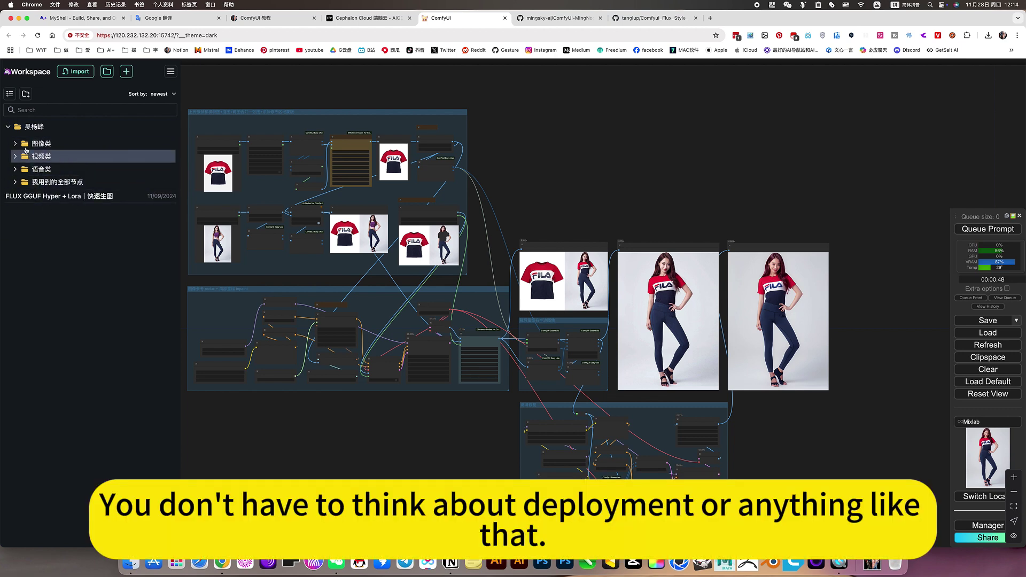
{"action": "left_click", "coordinate": [323, 442]}
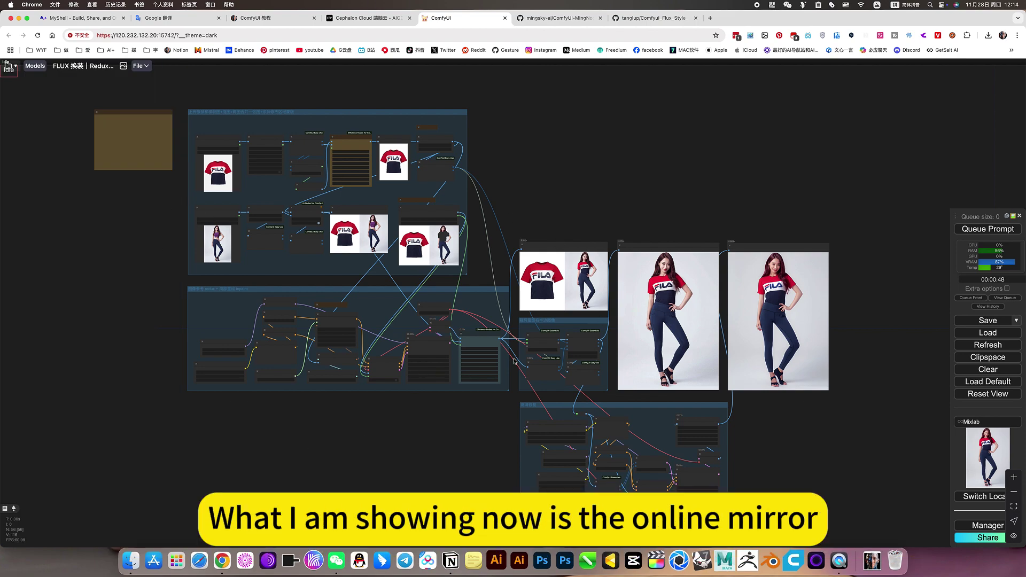
{"action": "scroll", "coordinate": [514, 362], "scroll_direction": "up", "scroll_amount": 3}
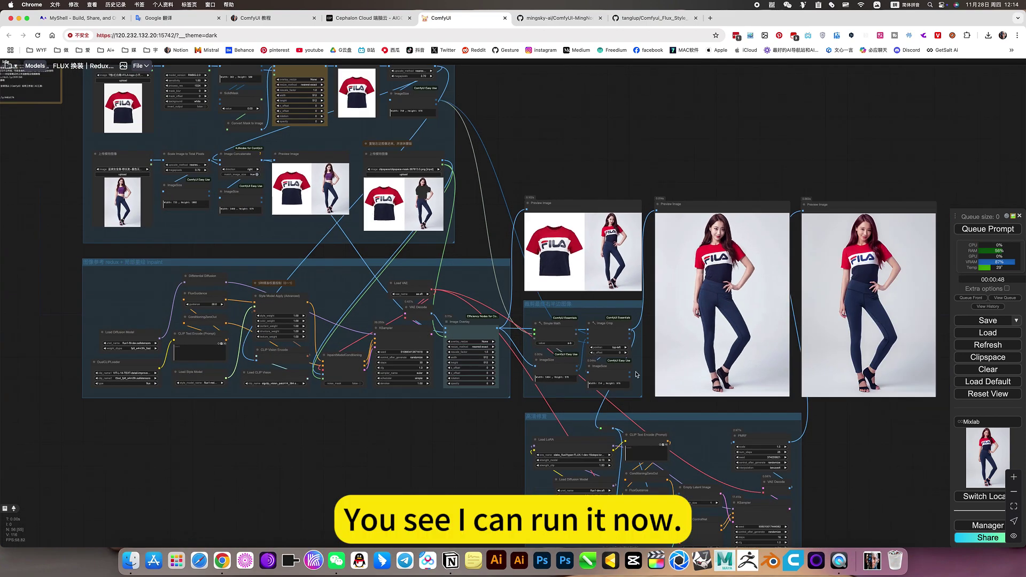
{"action": "scroll", "coordinate": [843, 445], "scroll_direction": "right", "scroll_amount": 3}
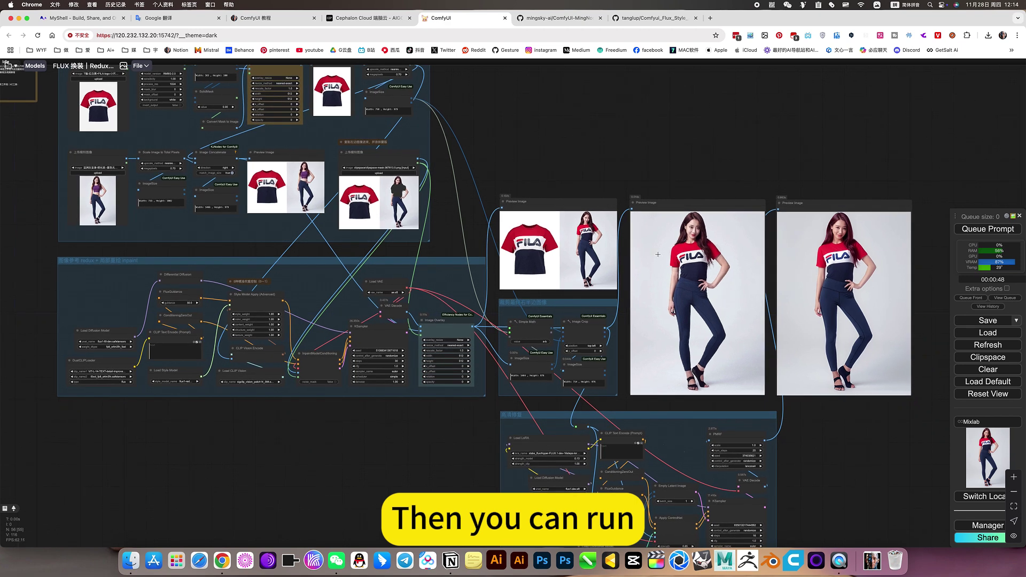
{"action": "scroll", "coordinate": [495, 105], "scroll_direction": "up", "scroll_amount": 2}
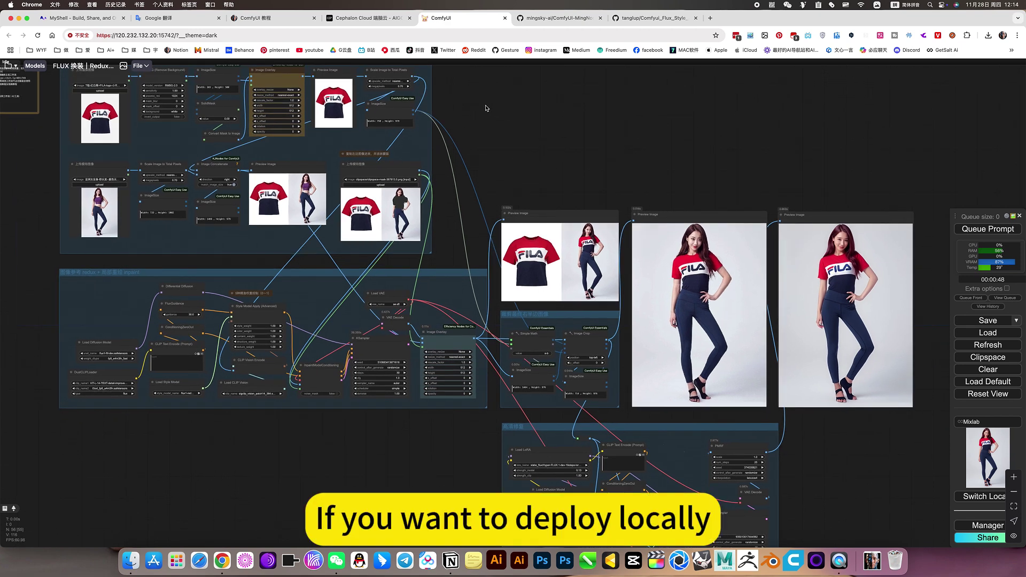
- Switch to the ComfyUI 教程 notes page and expand 图像类 and the 下载设置 section of FLUX 换装 | Redux + Fill
{"action": "left_click", "coordinate": [255, 18]}
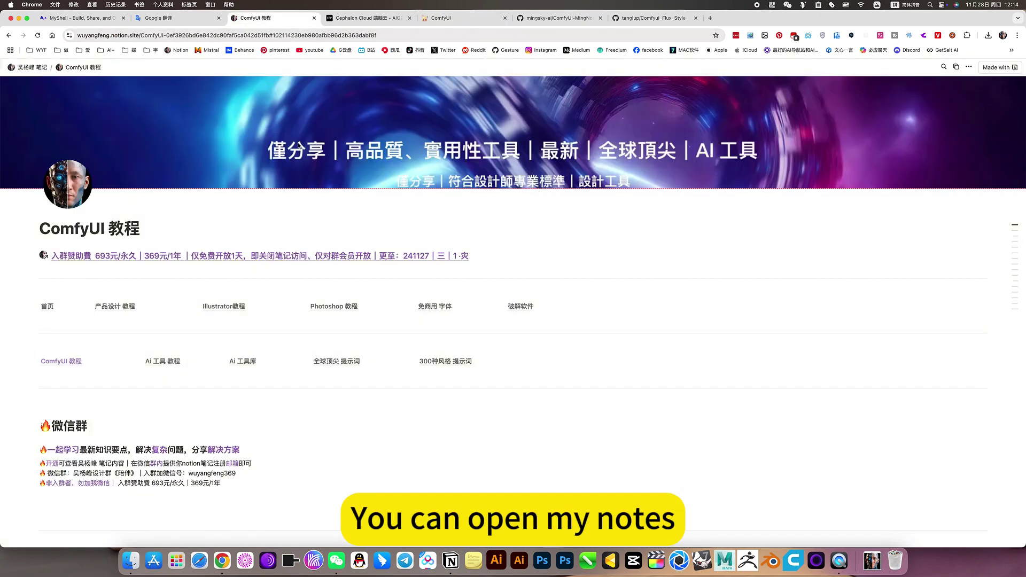
{"action": "left_click", "coordinate": [67, 361]}
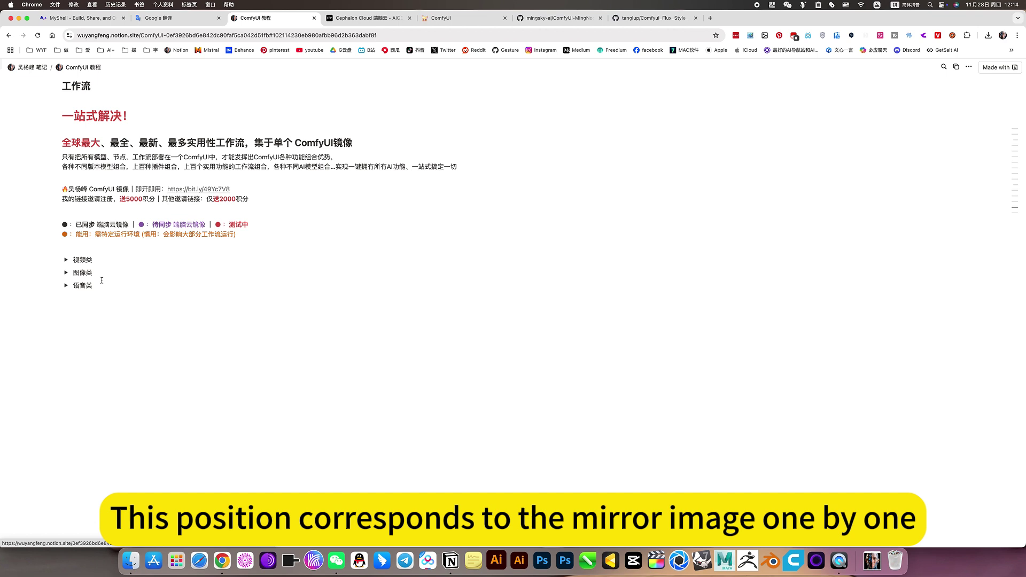
{"action": "left_click", "coordinate": [65, 273]}
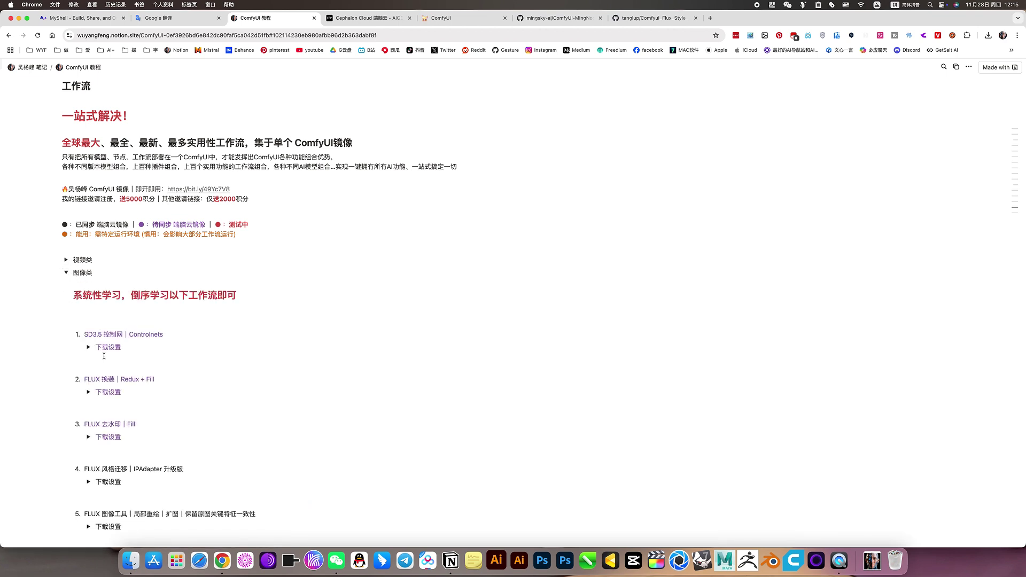
{"action": "scroll", "coordinate": [105, 362], "scroll_direction": "down", "scroll_amount": 1}
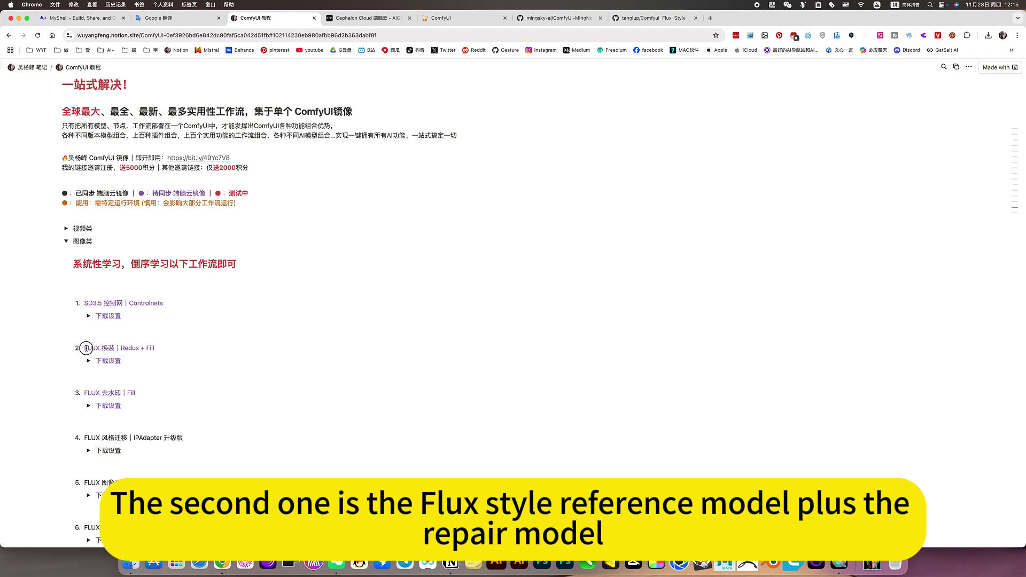
{"action": "left_click_drag", "start_coordinate": [86, 348], "coordinate": [160, 350]}
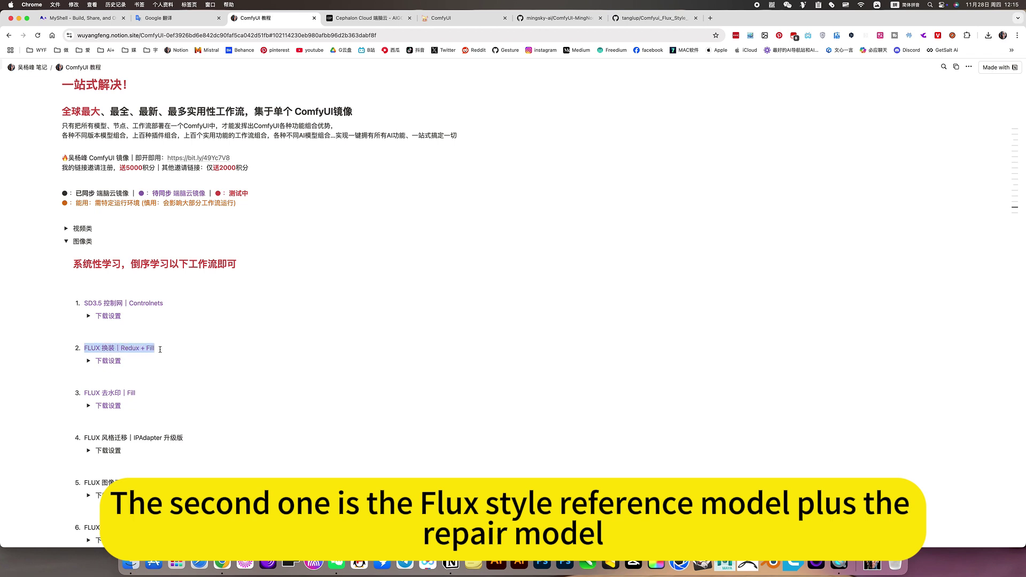
{"action": "left_click", "coordinate": [88, 361]}
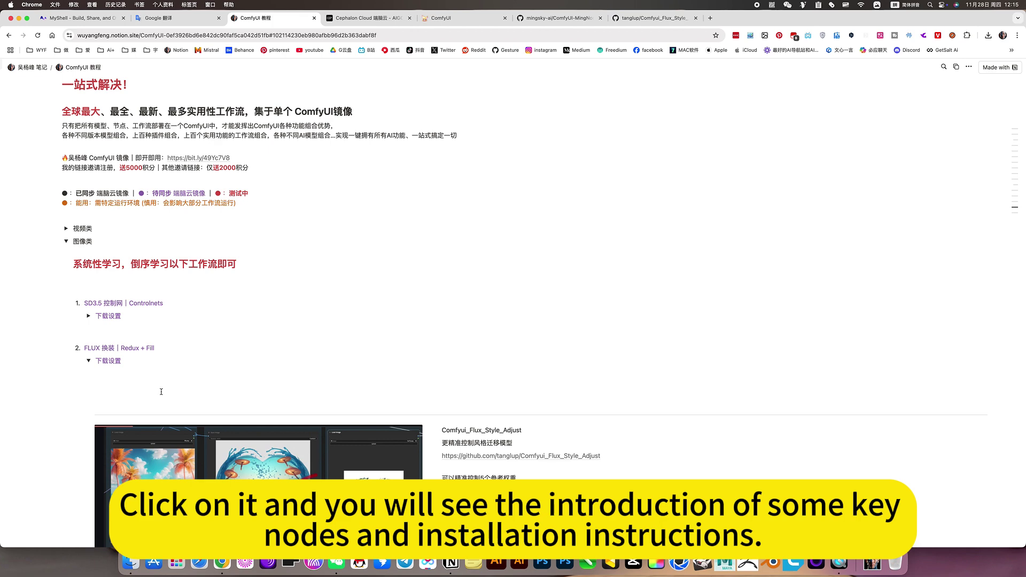
- Review the Comfyui_Flux_Style_Adjust node introduction and the download links and install folders for the FLUX.1 Fill, Redux and sigclip_vision_384 models
{"action": "scroll", "coordinate": [163, 394], "scroll_direction": "down", "scroll_amount": 4}
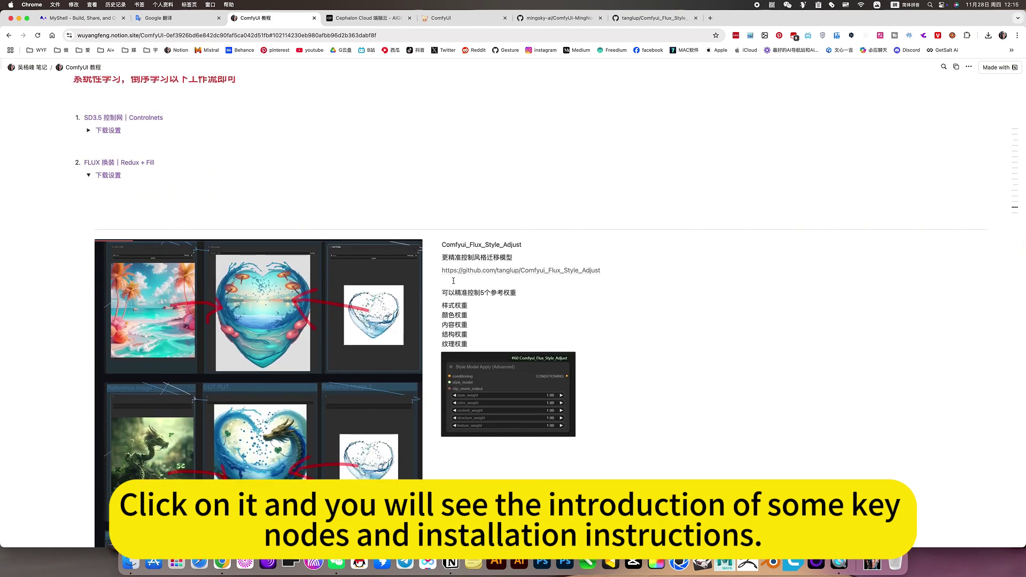
{"action": "scroll", "coordinate": [466, 309], "scroll_direction": "down", "scroll_amount": 2}
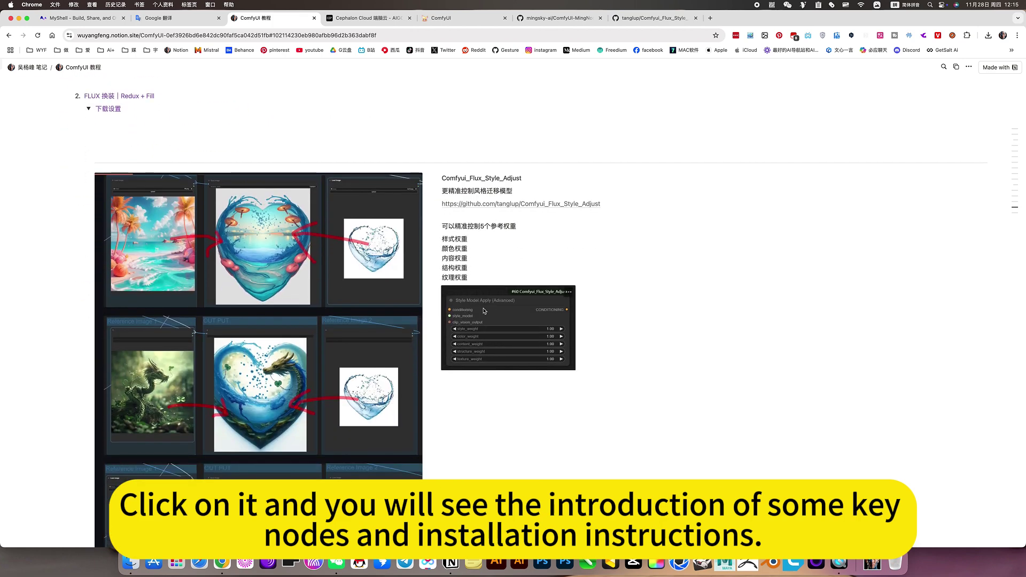
{"action": "scroll", "coordinate": [484, 311], "scroll_direction": "down", "scroll_amount": 1}
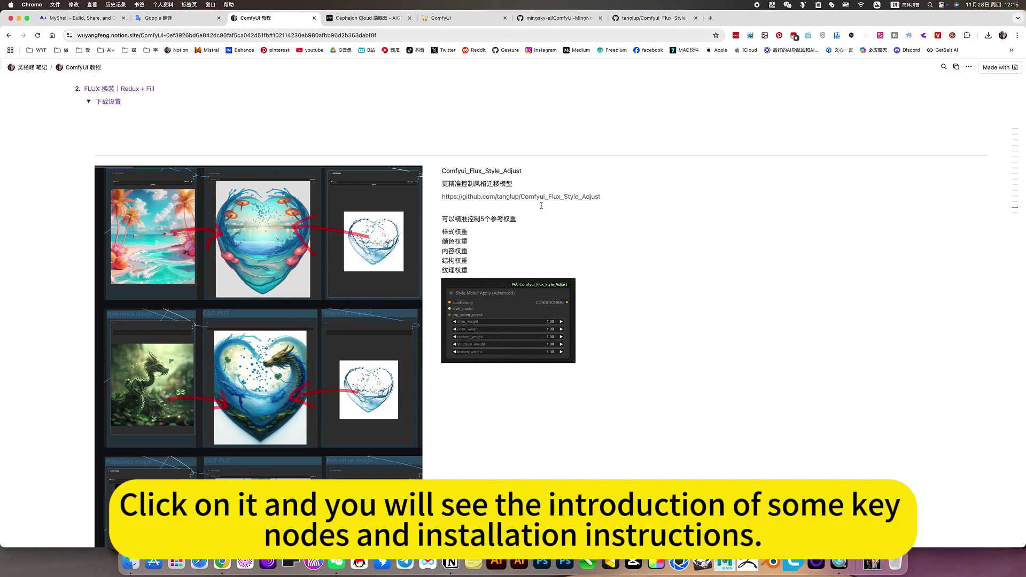
{"action": "scroll", "coordinate": [518, 275], "scroll_direction": "down", "scroll_amount": 10}
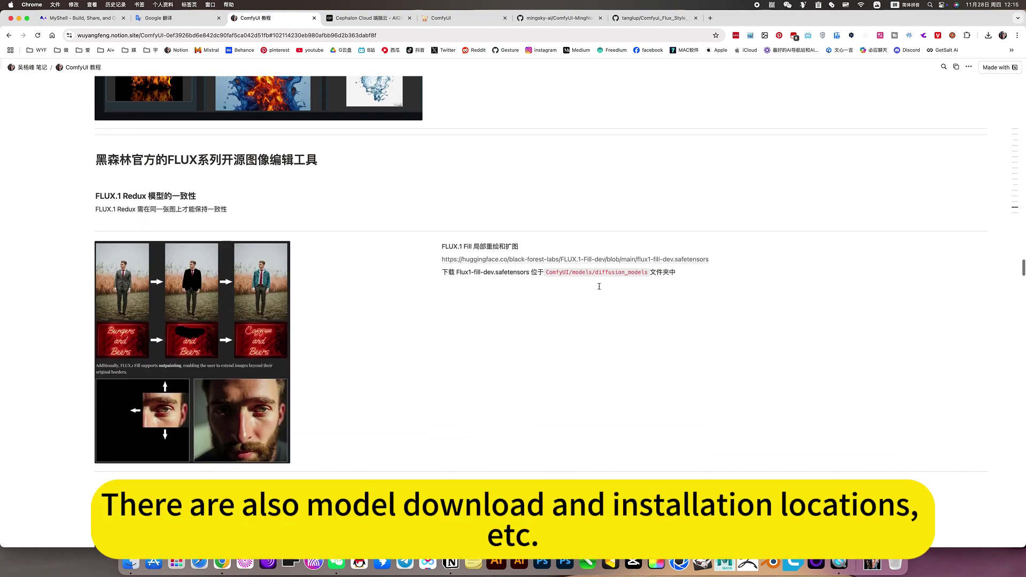
{"action": "scroll", "coordinate": [713, 271], "scroll_direction": "down", "scroll_amount": 6}
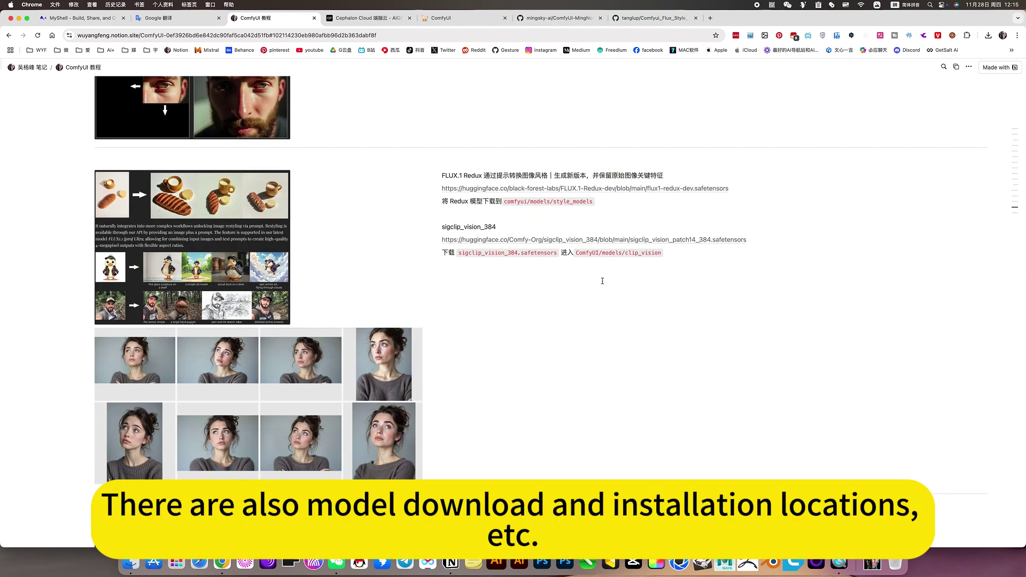
- Examine the outfit-change workflow screenshots and locate the FLUX 换装 | Redux + Fill.json download in the notes
{"action": "scroll", "coordinate": [602, 281], "scroll_direction": "down", "scroll_amount": 13}
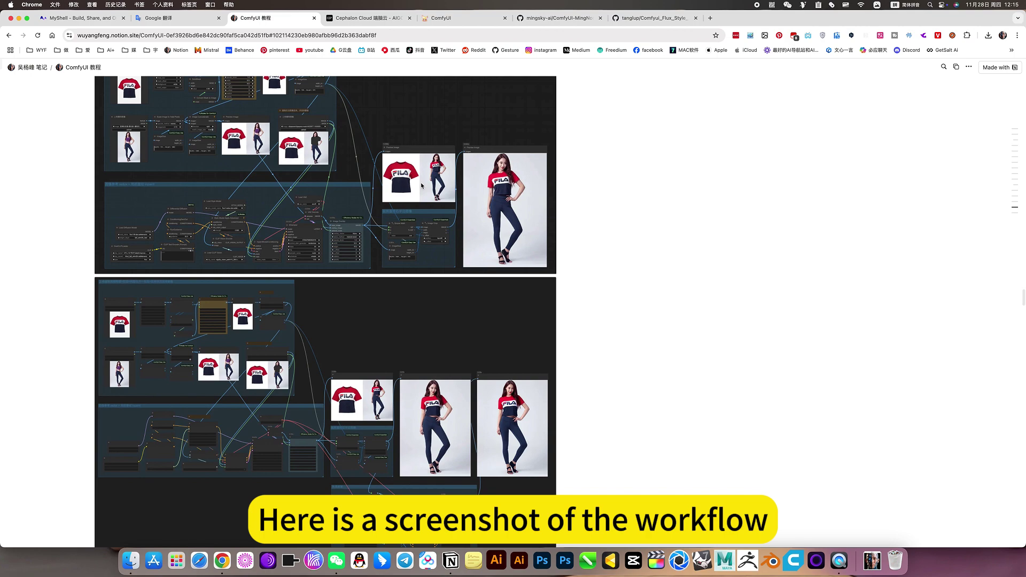
{"action": "scroll", "coordinate": [421, 186], "scroll_direction": "down", "scroll_amount": 5}
{"action": "scroll", "coordinate": [312, 235], "scroll_direction": "up", "scroll_amount": 5}
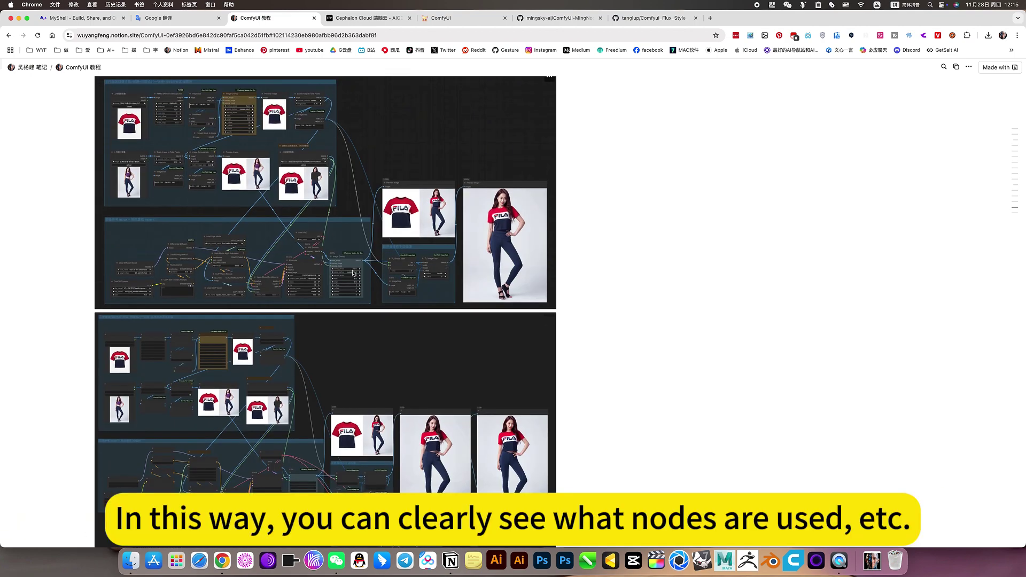
{"action": "scroll", "coordinate": [360, 276], "scroll_direction": "down", "scroll_amount": 9}
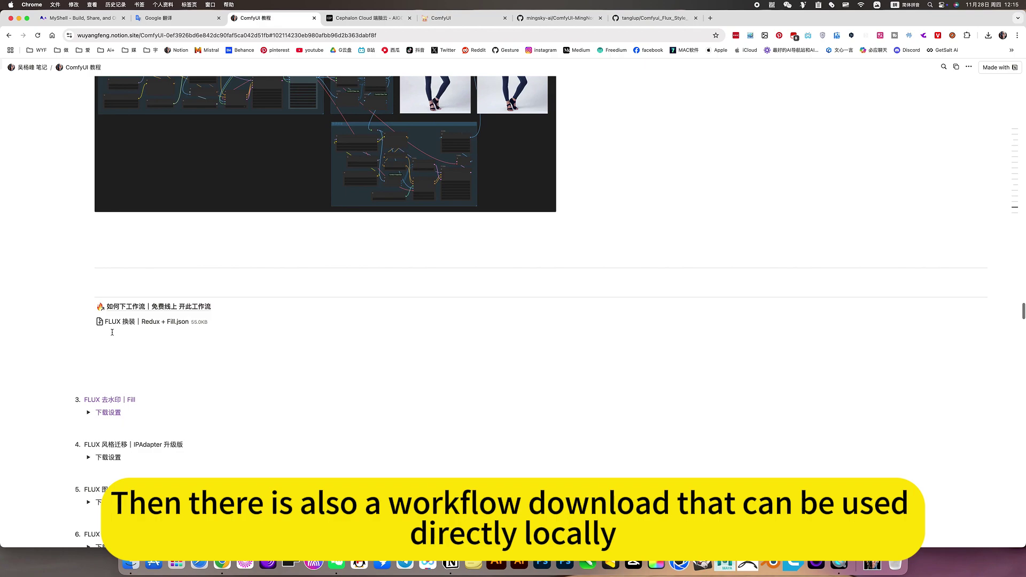
- Collapse the 下载设置 section of FLUX 换装 | Redux + Fill and the 图像类 category in the notes
{"action": "scroll", "coordinate": [235, 318], "scroll_direction": "up", "scroll_amount": 20}
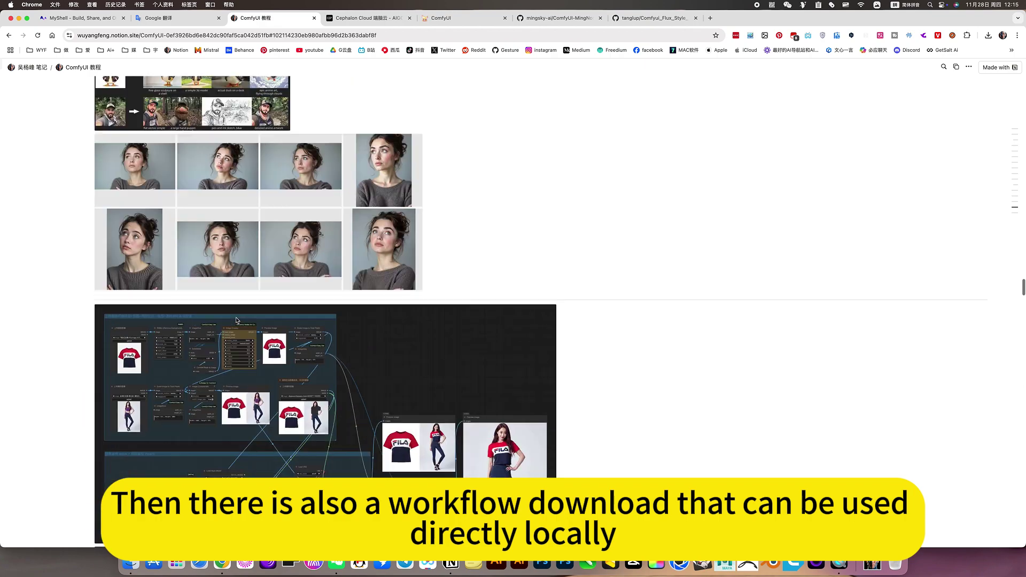
{"action": "scroll", "coordinate": [235, 318], "scroll_direction": "up", "scroll_amount": 15}
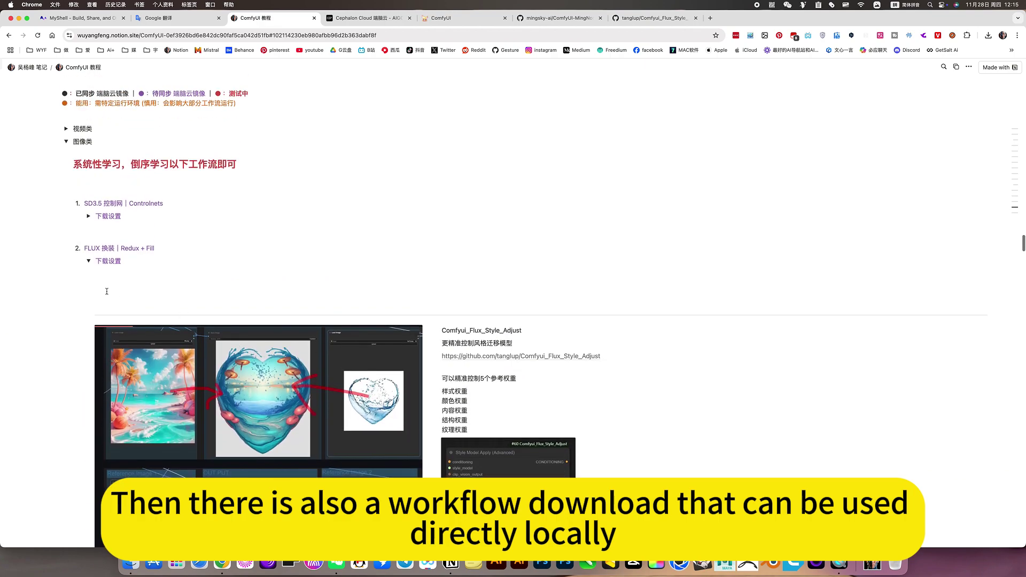
{"action": "left_click", "coordinate": [89, 261]}
{"action": "left_click", "coordinate": [90, 261]}
{"action": "scroll", "coordinate": [80, 321], "scroll_direction": "up", "scroll_amount": 3}
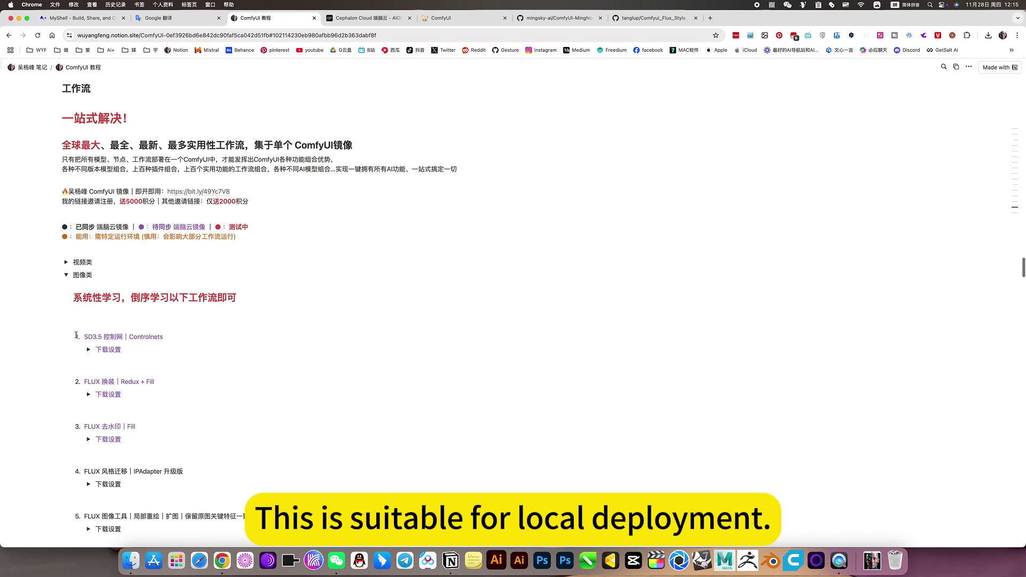
{"action": "left_click", "coordinate": [64, 276]}
{"action": "scroll", "coordinate": [234, 368], "scroll_direction": "up", "scroll_amount": 6}
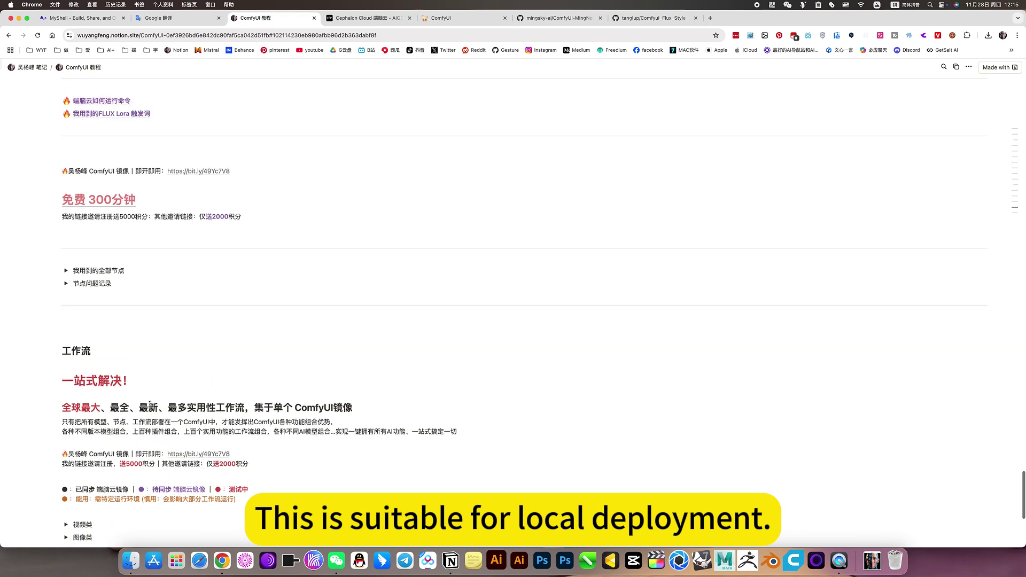
- Return to the ComfyUI workflow and examine the diffusion model and style model loaders in the redux + inpaint group
{"action": "left_click", "coordinate": [455, 18]}
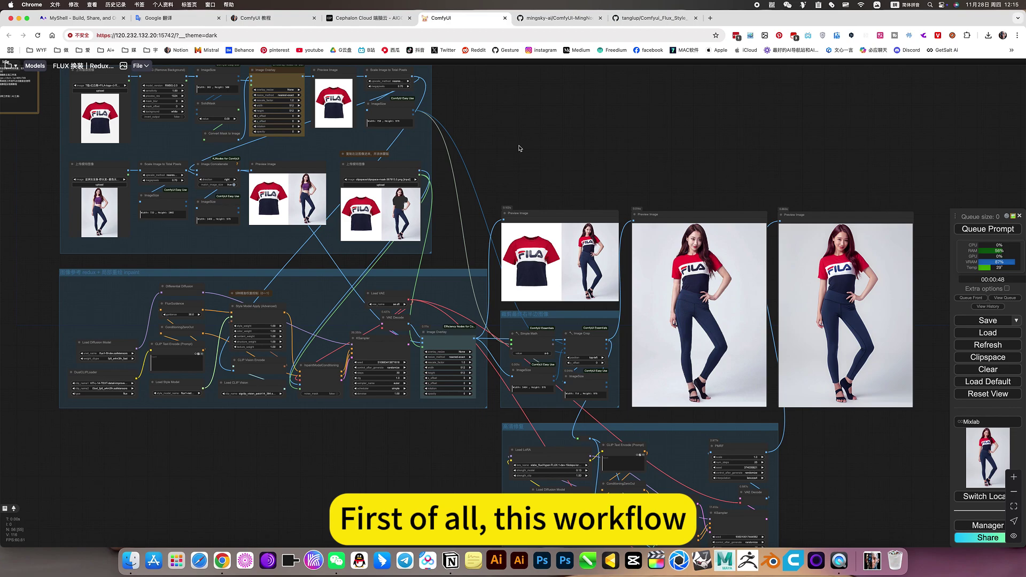
{"action": "left_click_drag", "start_coordinate": [640, 121], "coordinate": [755, 96]}
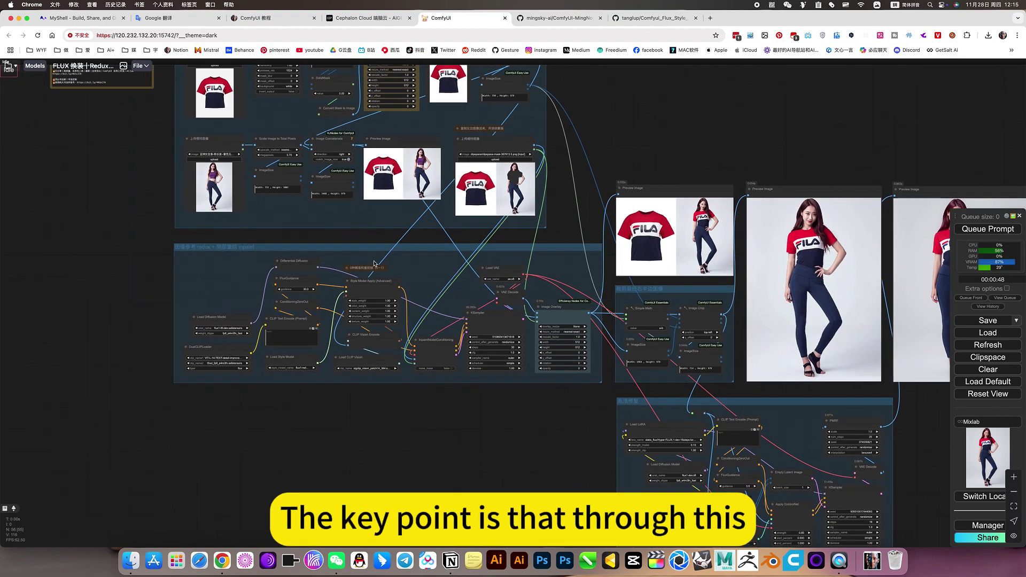
{"action": "scroll", "coordinate": [350, 320], "scroll_direction": "up", "scroll_amount": 6}
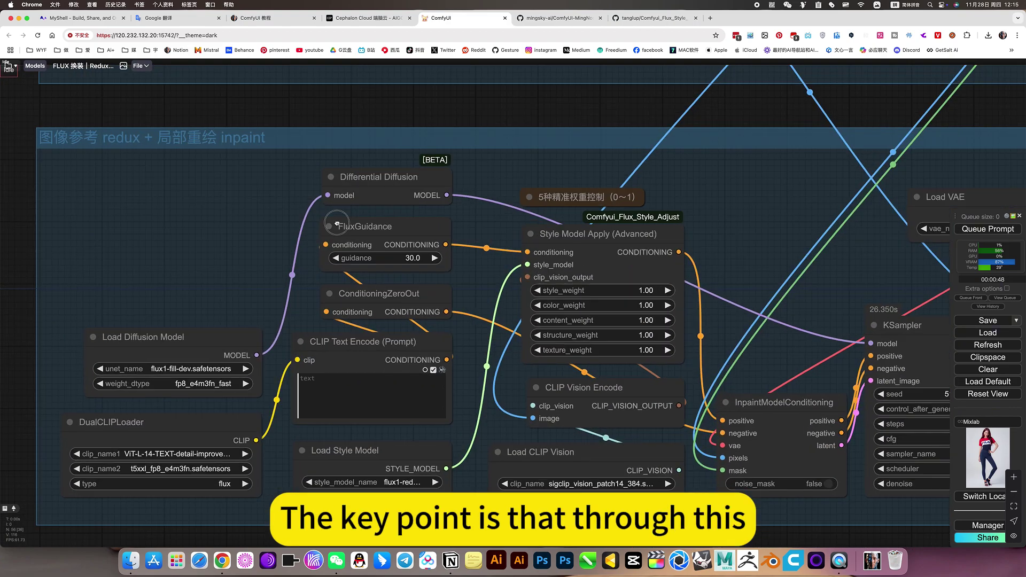
{"action": "scroll", "coordinate": [346, 301], "scroll_direction": "up", "scroll_amount": 5}
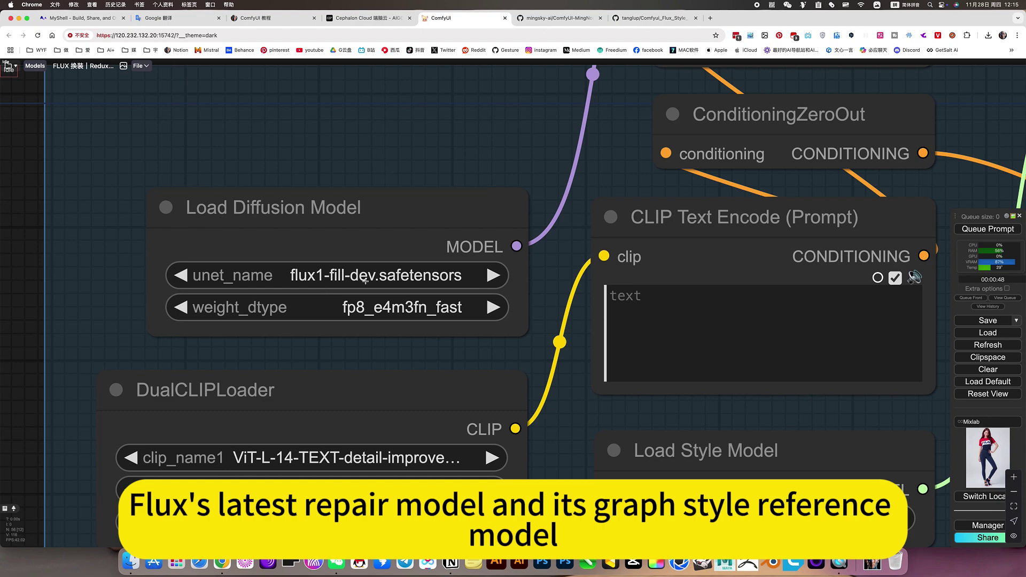
{"action": "scroll", "coordinate": [334, 278], "scroll_direction": "down", "scroll_amount": 7}
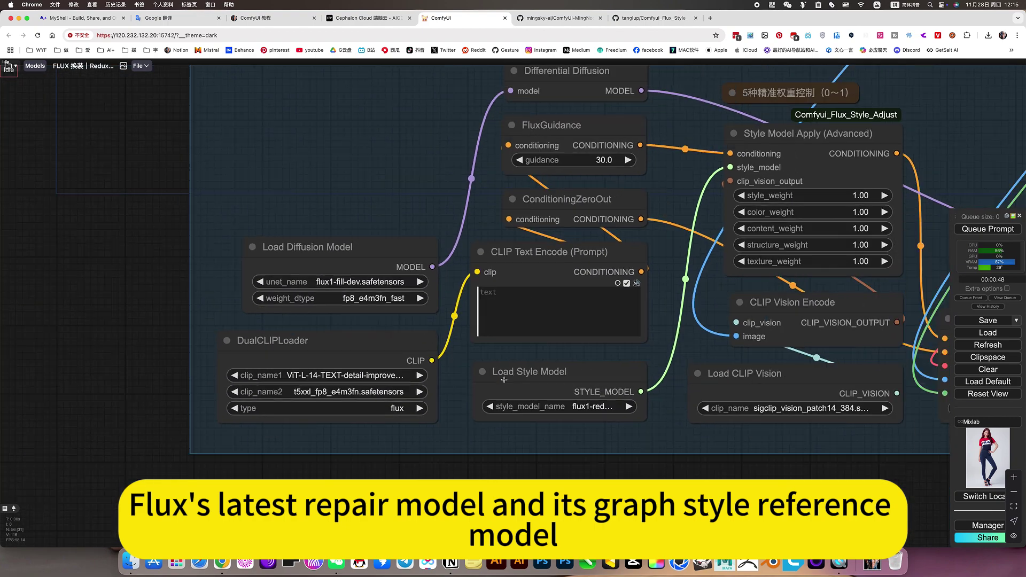
{"action": "left_click_drag", "start_coordinate": [633, 480], "coordinate": [628, 481]}
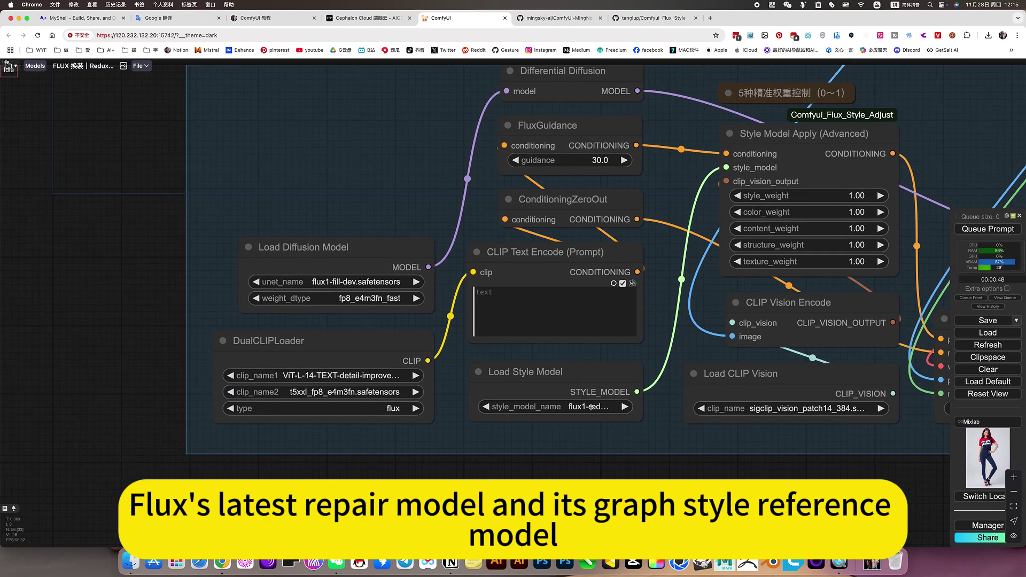
{"action": "left_click", "coordinate": [622, 416]}
{"action": "scroll", "coordinate": [618, 419], "scroll_direction": "up", "scroll_amount": 9}
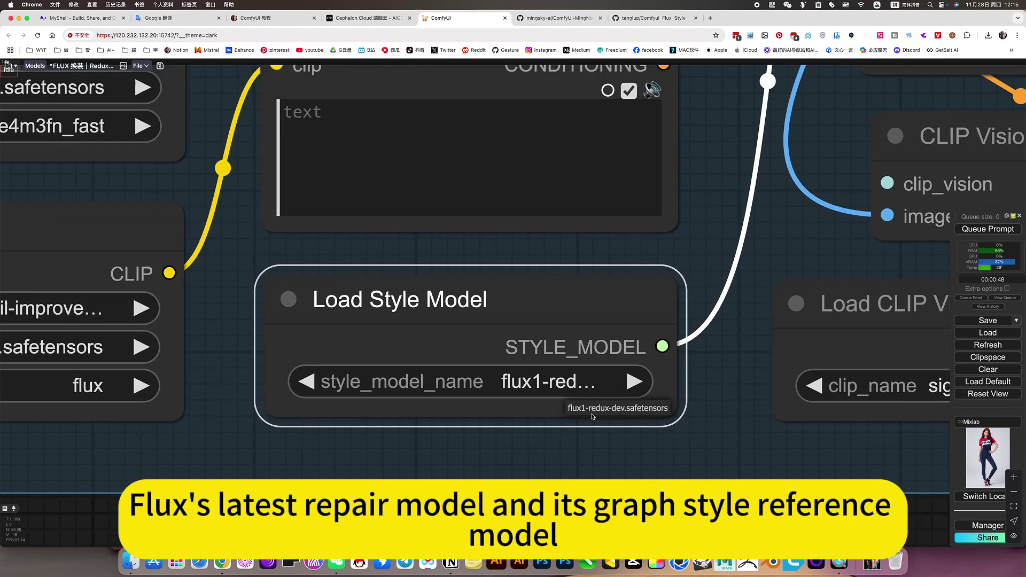
{"action": "scroll", "coordinate": [637, 430], "scroll_direction": "down", "scroll_amount": 7}
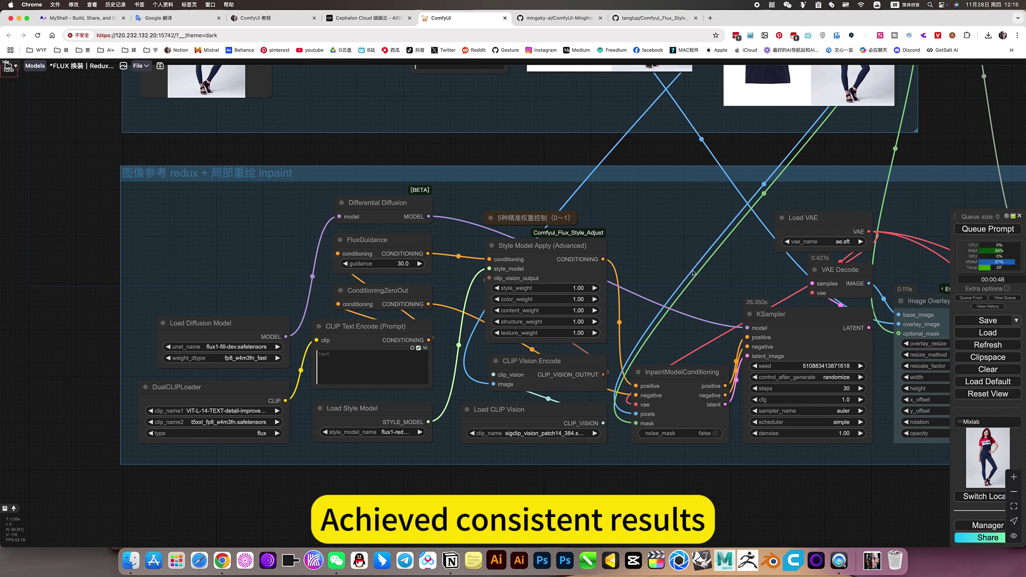
- Inspect the image upload group, from the masked model image to the Image Concatenate node and its combined clothing-and-model preview
{"action": "scroll", "coordinate": [693, 273], "scroll_direction": "down", "scroll_amount": 5}
{"action": "left_click_drag", "start_coordinate": [667, 452], "coordinate": [534, 485]}
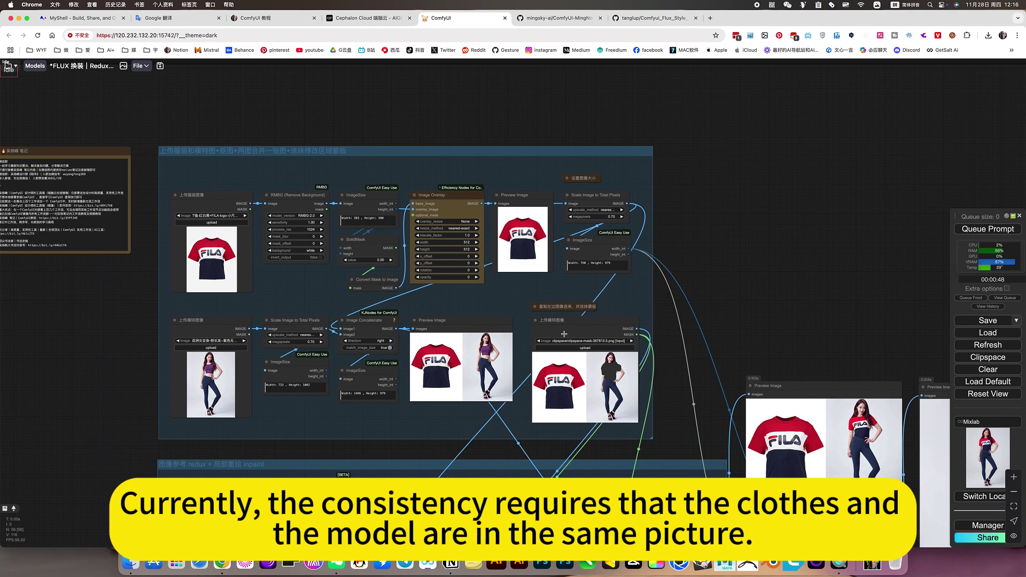
{"action": "scroll", "coordinate": [534, 343], "scroll_direction": "up", "scroll_amount": 5}
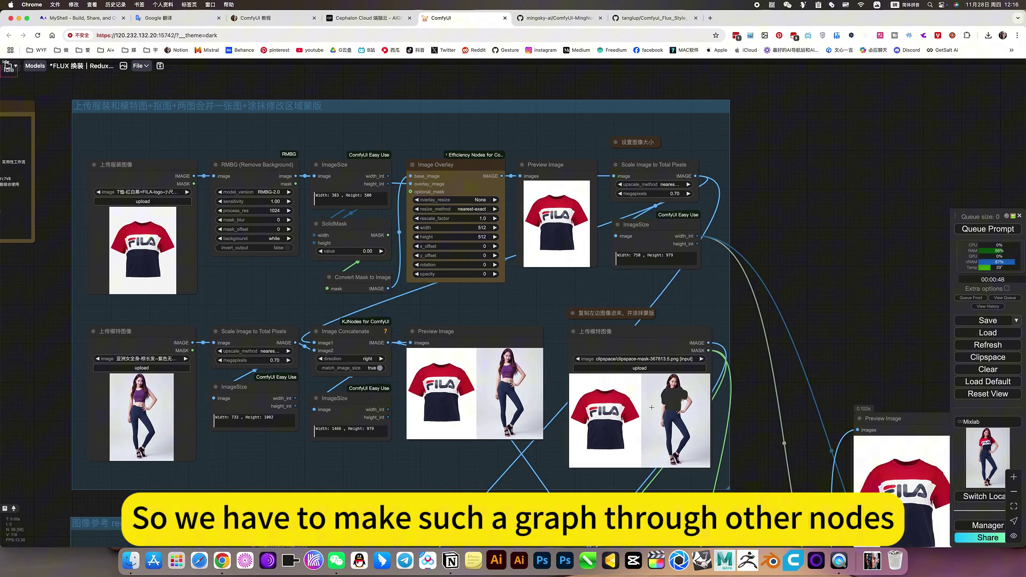
{"action": "scroll", "coordinate": [774, 326], "scroll_direction": "down", "scroll_amount": 2}
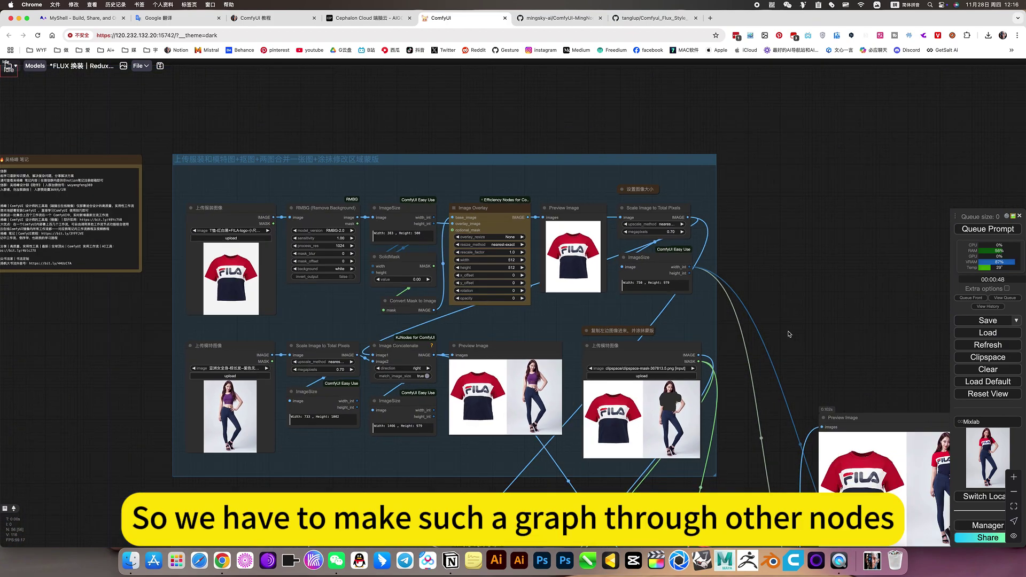
{"action": "left_click_drag", "start_coordinate": [812, 323], "coordinate": [898, 305]}
{"action": "scroll", "coordinate": [423, 282], "scroll_direction": "up", "scroll_amount": 5}
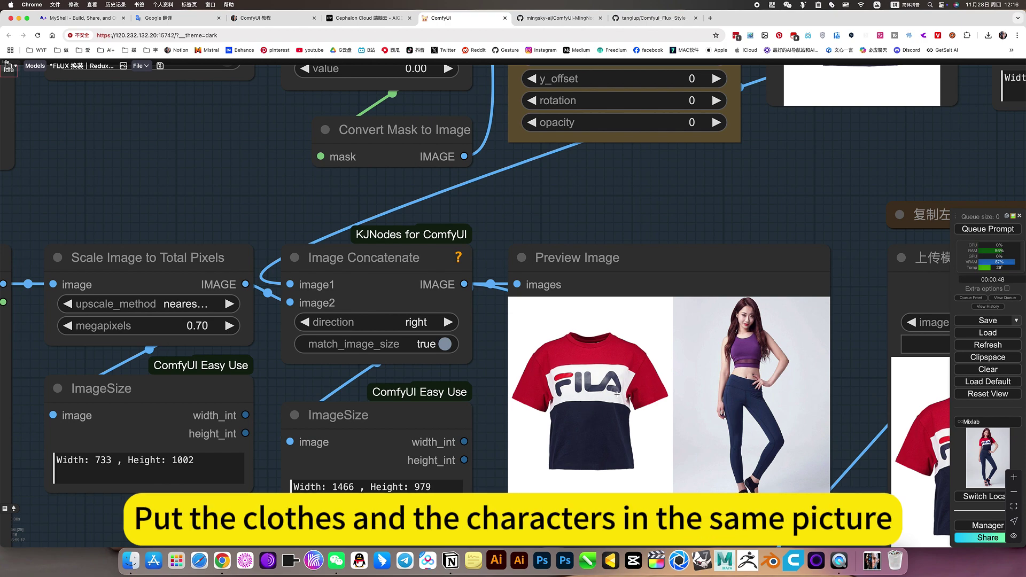
- Examine the clothing and model image upload group as a whole, including the combined preview fed by Image Concatenate
{"action": "scroll", "coordinate": [670, 408], "scroll_direction": "down", "scroll_amount": 5}
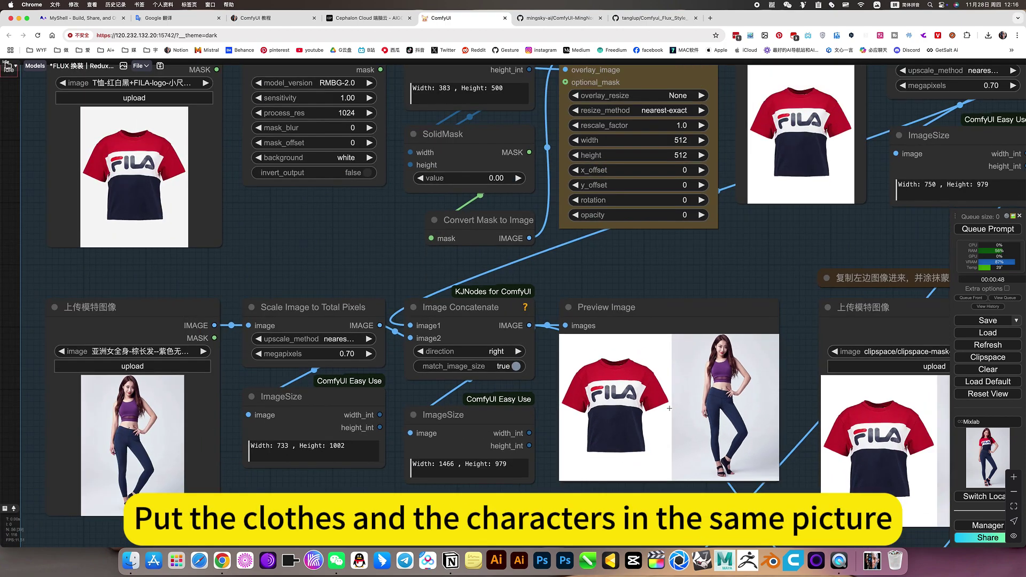
{"action": "scroll", "coordinate": [715, 306], "scroll_direction": "down", "scroll_amount": 5}
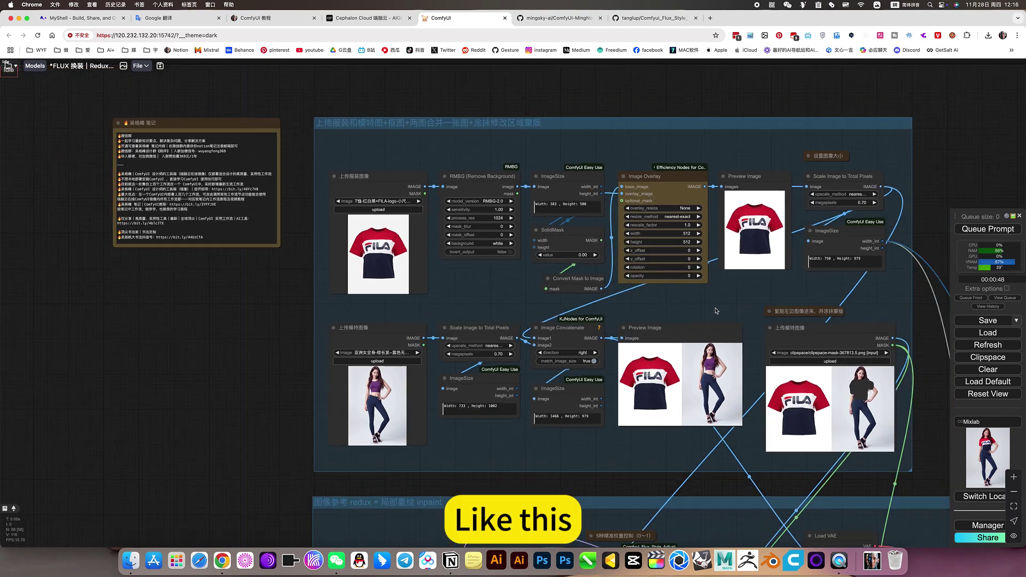
{"action": "left_click_drag", "start_coordinate": [635, 397], "coordinate": [532, 289]}
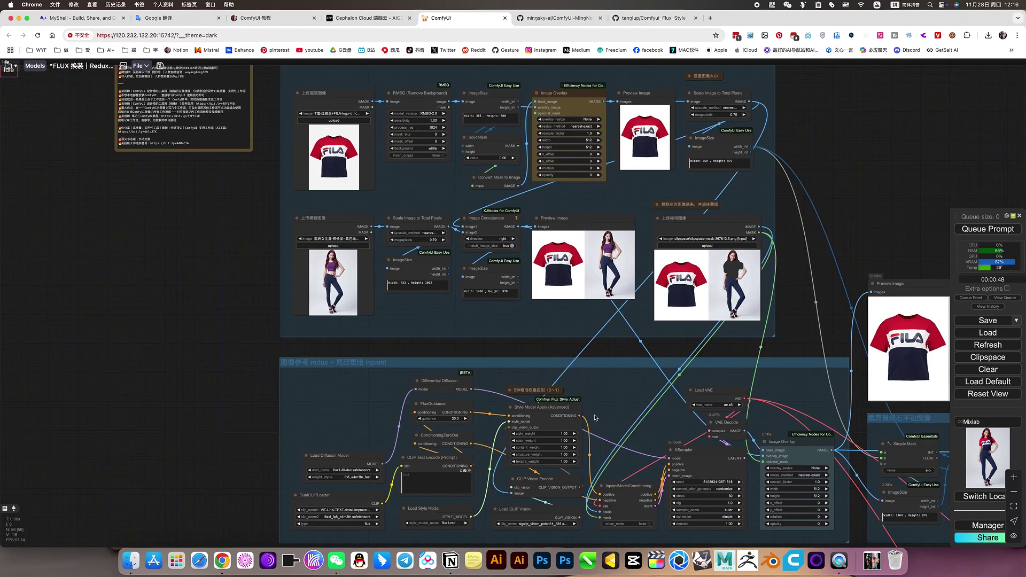
{"action": "left_click_drag", "start_coordinate": [616, 419], "coordinate": [582, 390]}
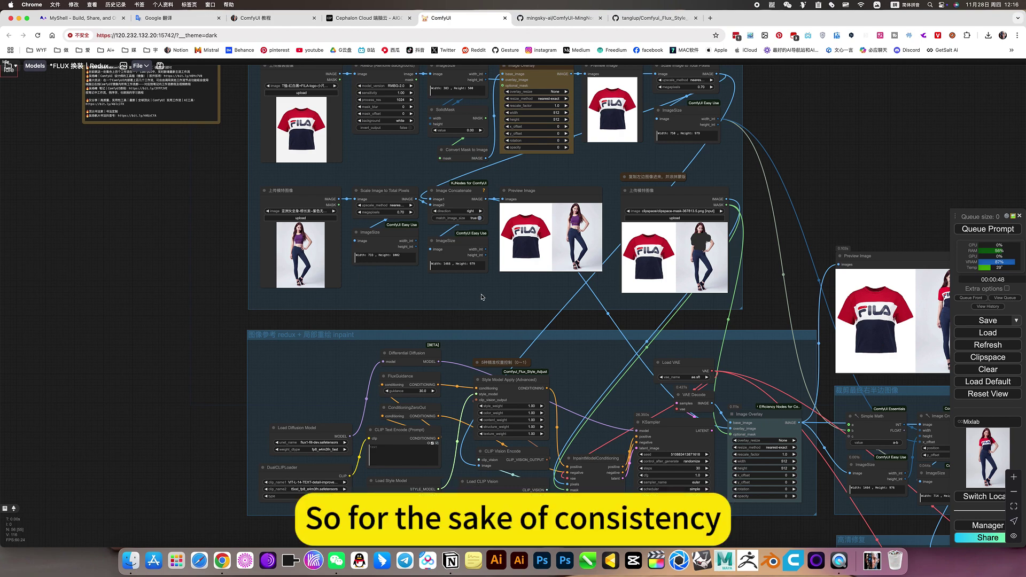
{"action": "left_click_drag", "start_coordinate": [483, 296], "coordinate": [428, 384]}
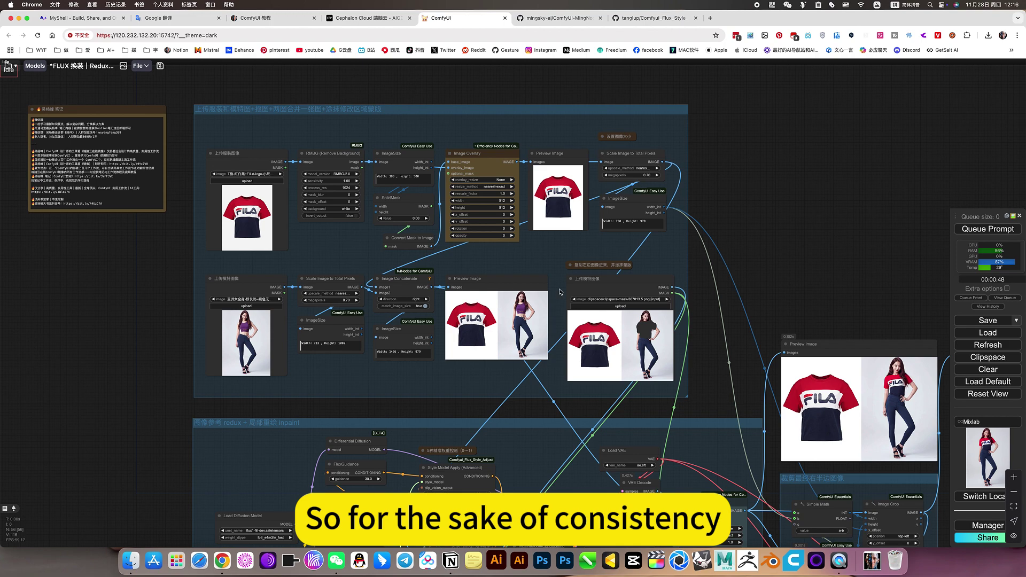
{"action": "scroll", "coordinate": [560, 292], "scroll_direction": "up", "scroll_amount": 7}
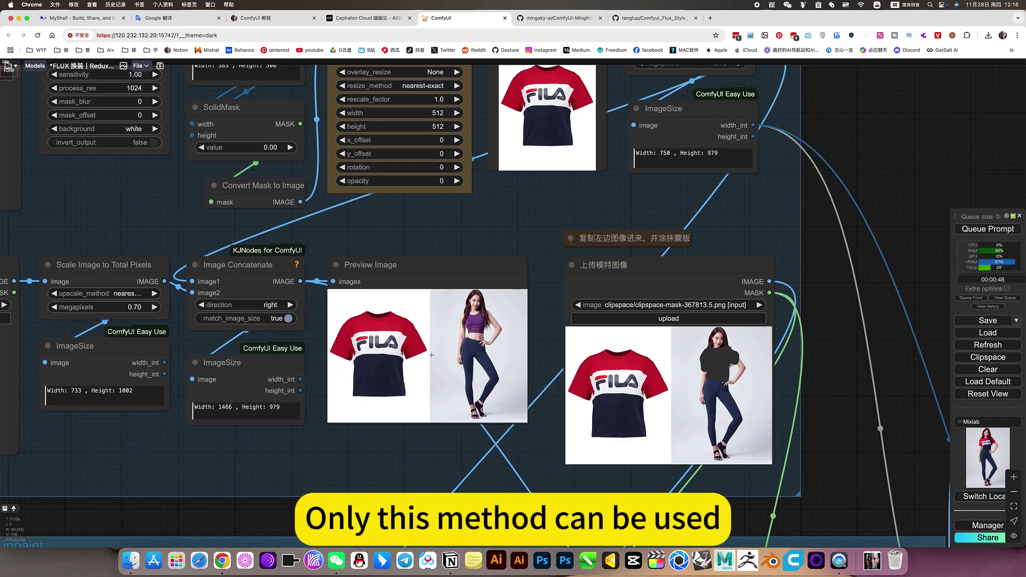
{"action": "scroll", "coordinate": [429, 363], "scroll_direction": "down", "scroll_amount": 5}
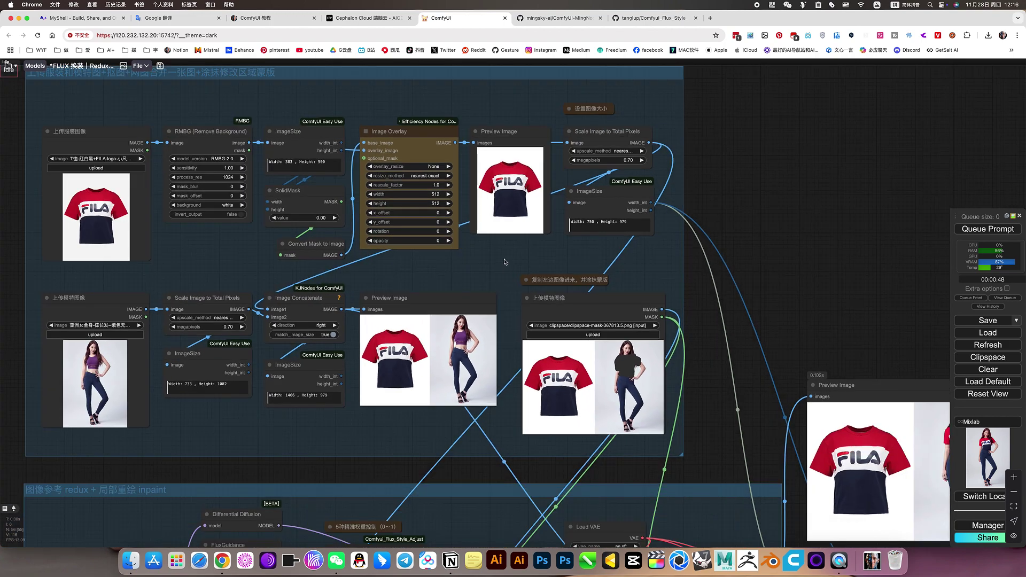
{"action": "left_click_drag", "start_coordinate": [473, 280], "coordinate": [655, 299]}
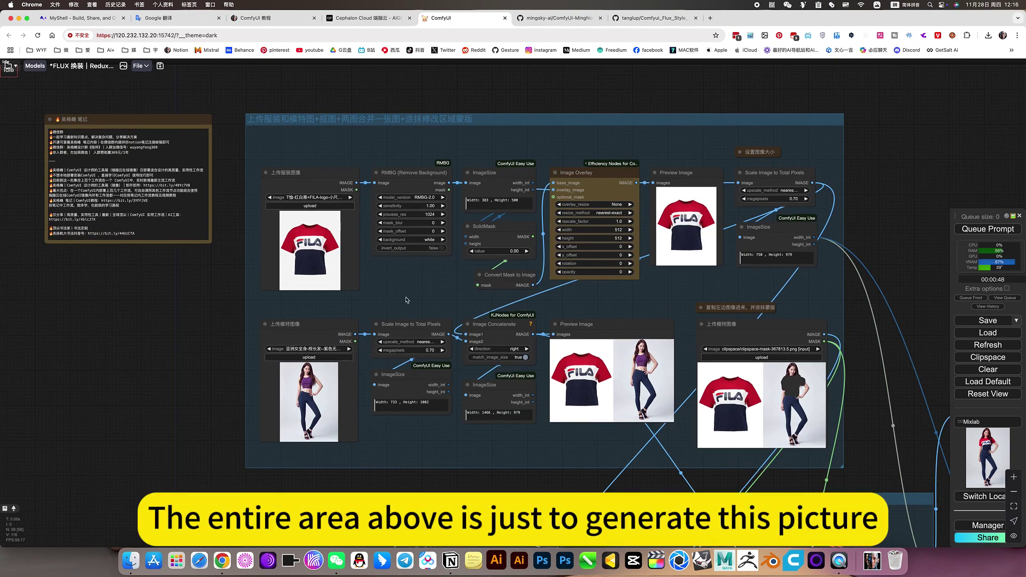
{"action": "scroll", "coordinate": [641, 396], "scroll_direction": "up", "scroll_amount": 5}
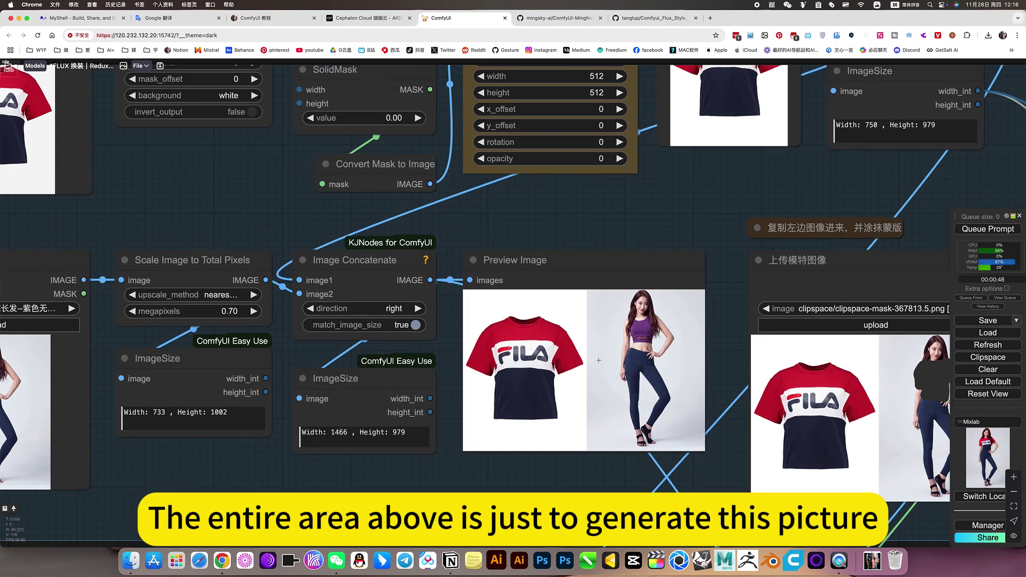
{"action": "scroll", "coordinate": [586, 350], "scroll_direction": "down", "scroll_amount": 5}
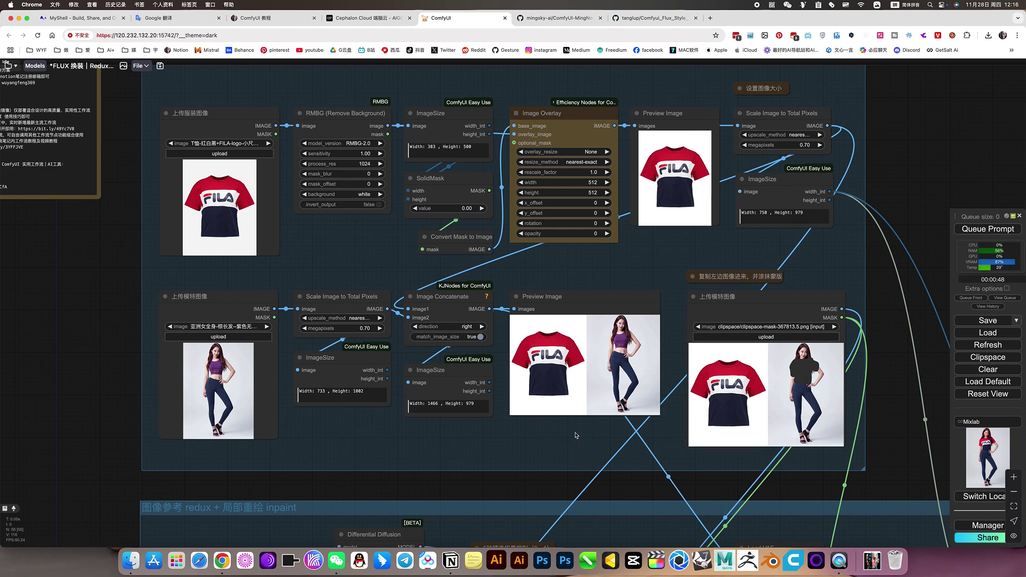
- Inspect the mask painted over the model's top in the copied clothing-and-model image
{"action": "scroll", "coordinate": [578, 433], "scroll_direction": "up", "scroll_amount": 3}
{"action": "scroll", "coordinate": [604, 386], "scroll_direction": "up", "scroll_amount": 3}
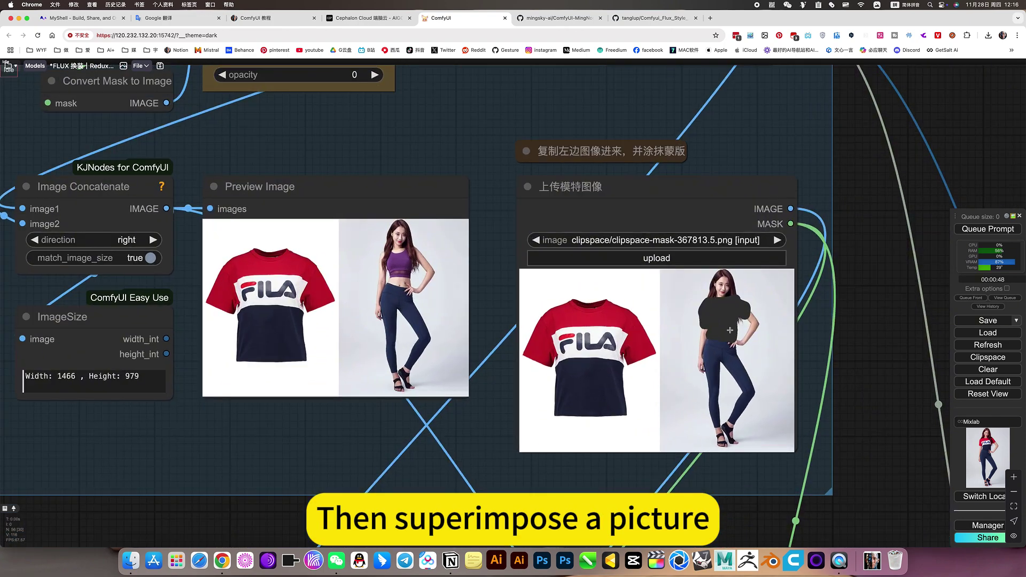
{"action": "left_click", "coordinate": [736, 323]}
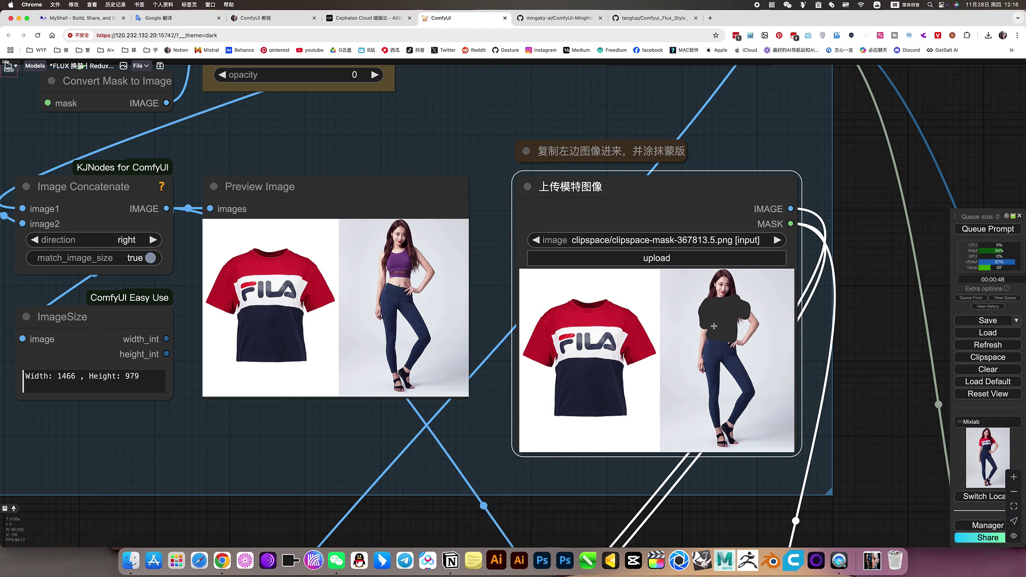
{"action": "scroll", "coordinate": [721, 319], "scroll_direction": "down", "scroll_amount": 9}
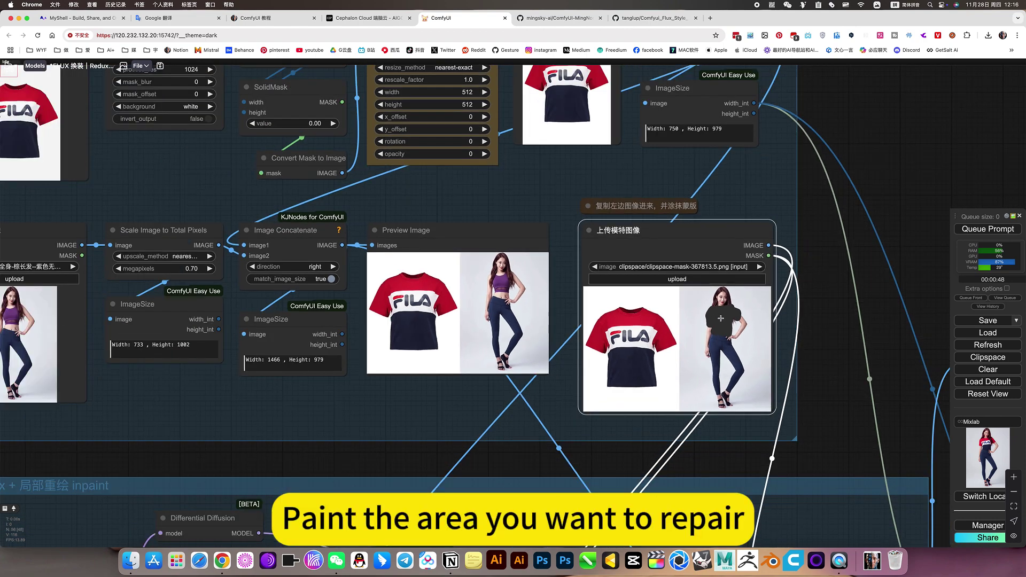
- Examine the redux + inpaint group, from the model loaders and Style Model Apply (Advanced) to the KSampler and Image Overlay
{"action": "left_click_drag", "start_coordinate": [781, 384], "coordinate": [761, 241]}
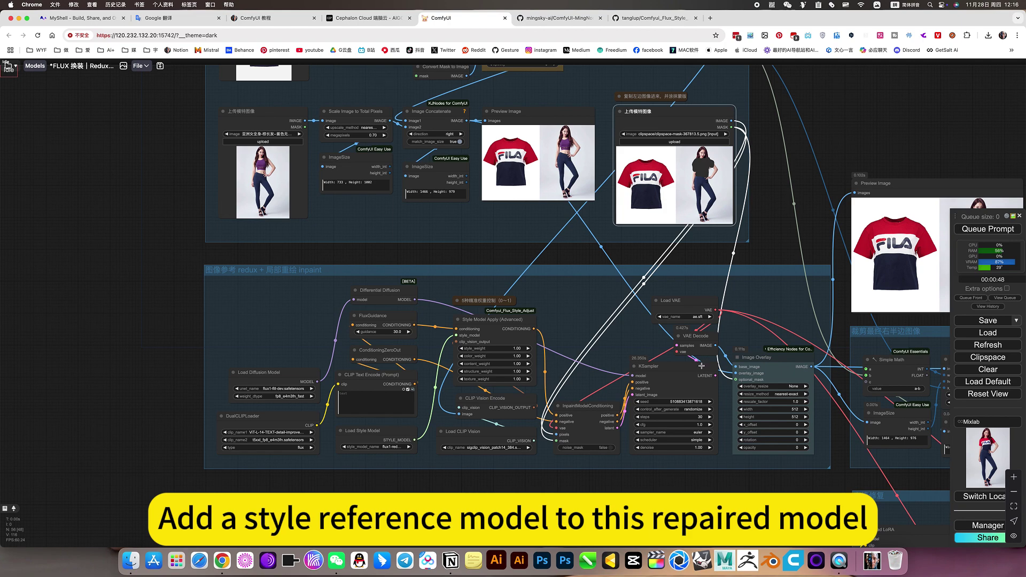
{"action": "left_click", "coordinate": [550, 316]}
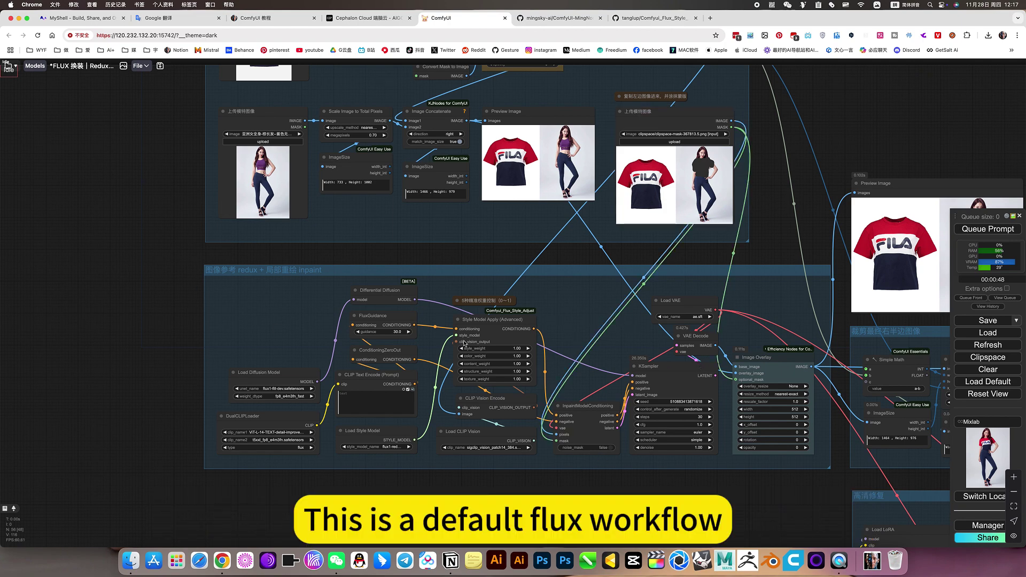
{"action": "left_click_drag", "start_coordinate": [575, 313], "coordinate": [432, 331]}
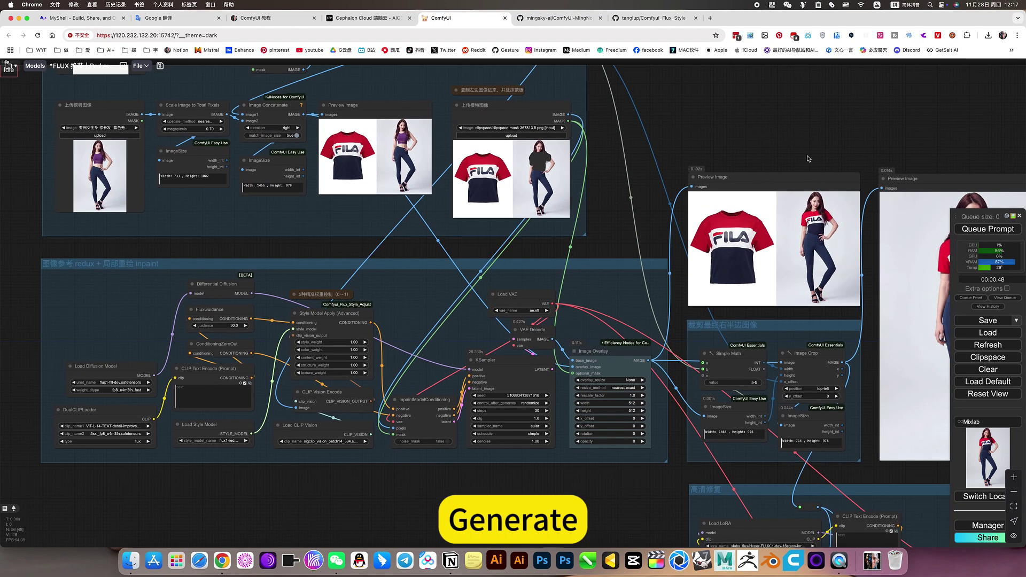
- Compare the FILA shirt generated on the model with the reference garment in the side-by-side result preview
{"action": "left_click_drag", "start_coordinate": [807, 150], "coordinate": [621, 195]}
{"action": "scroll", "coordinate": [619, 214], "scroll_direction": "up", "scroll_amount": 7}
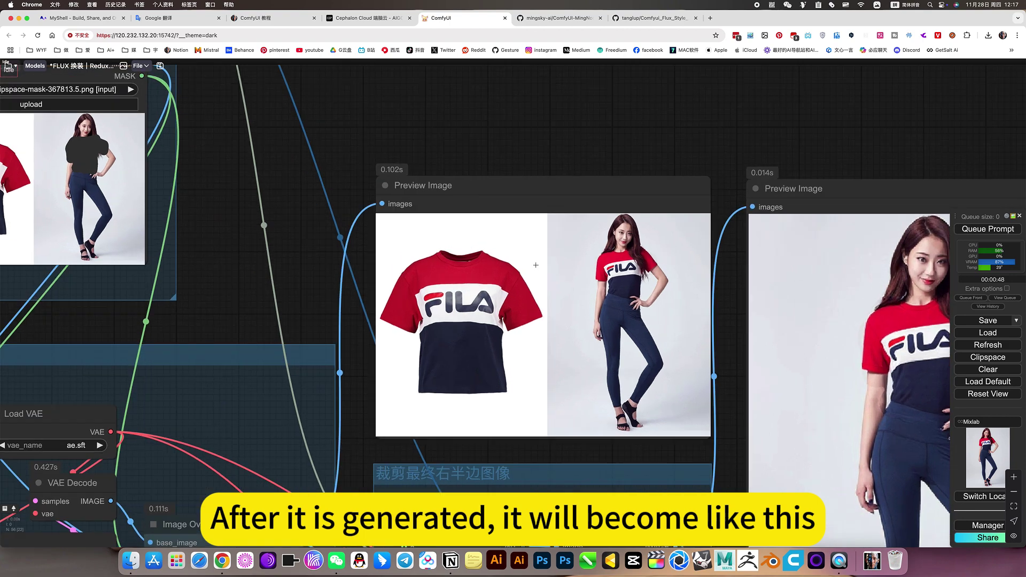
{"action": "scroll", "coordinate": [536, 265], "scroll_direction": "up", "scroll_amount": 4}
{"action": "scroll", "coordinate": [723, 269], "scroll_direction": "up", "scroll_amount": 1}
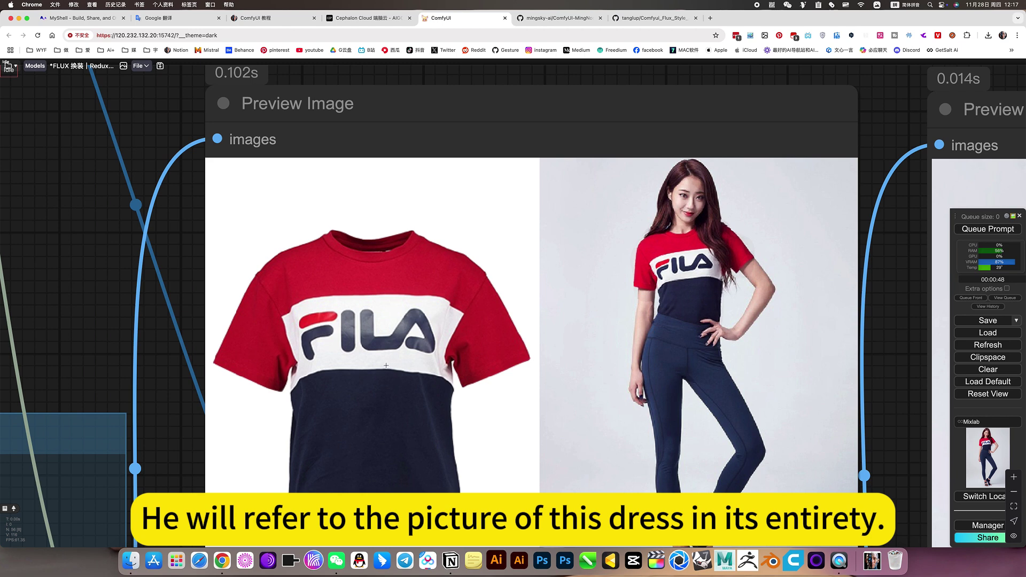
{"action": "scroll", "coordinate": [584, 323], "scroll_direction": "down", "scroll_amount": 5}
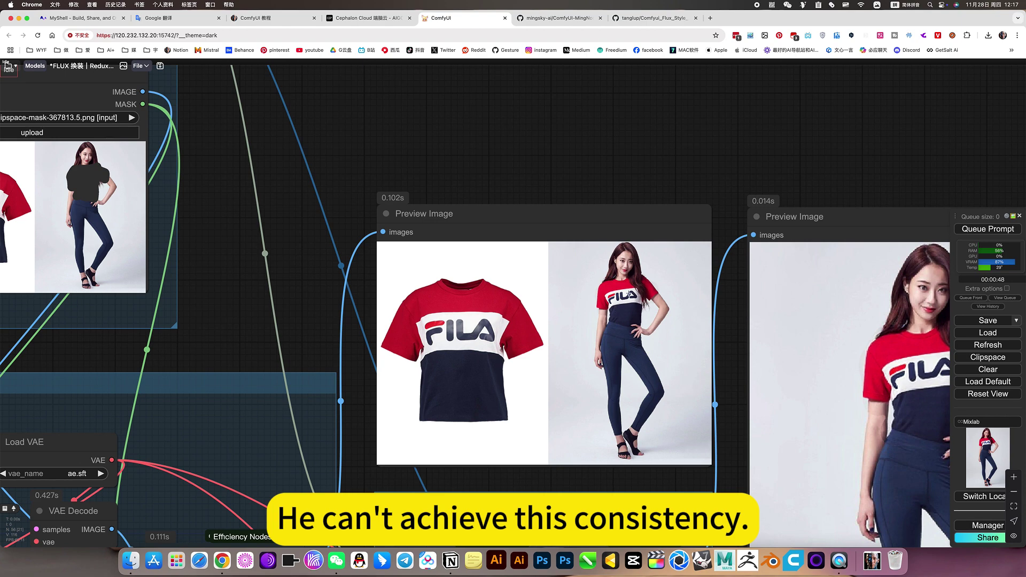
{"action": "scroll", "coordinate": [670, 301], "scroll_direction": "up", "scroll_amount": 6}
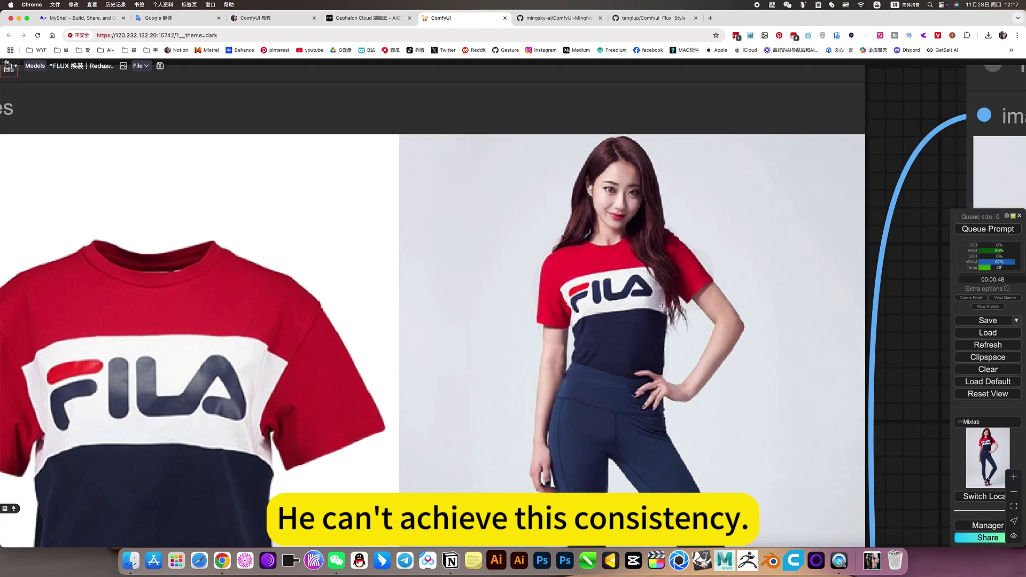
{"action": "scroll", "coordinate": [655, 309], "scroll_direction": "down", "scroll_amount": 3}
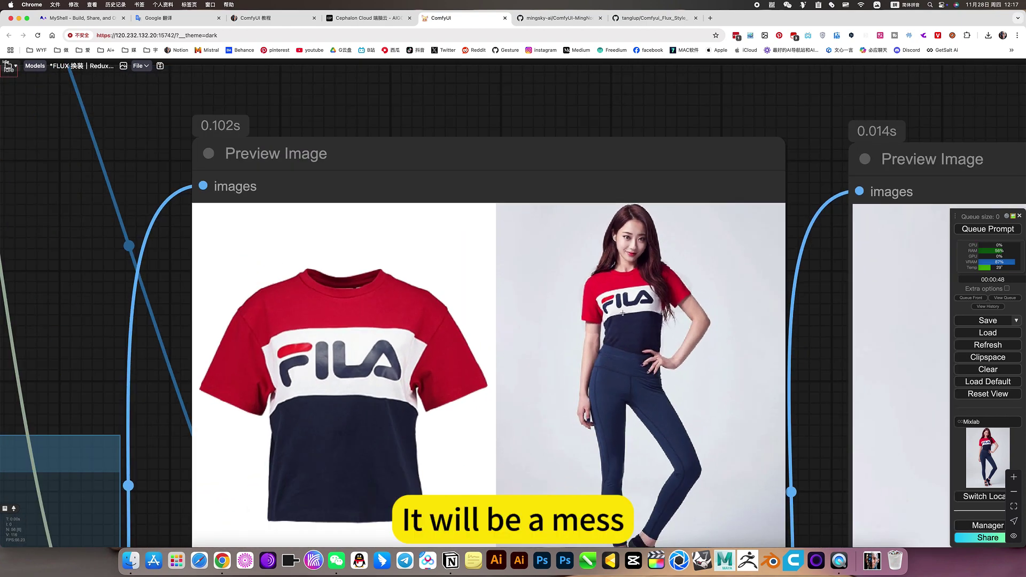
{"action": "scroll", "coordinate": [633, 314], "scroll_direction": "down", "scroll_amount": 5}
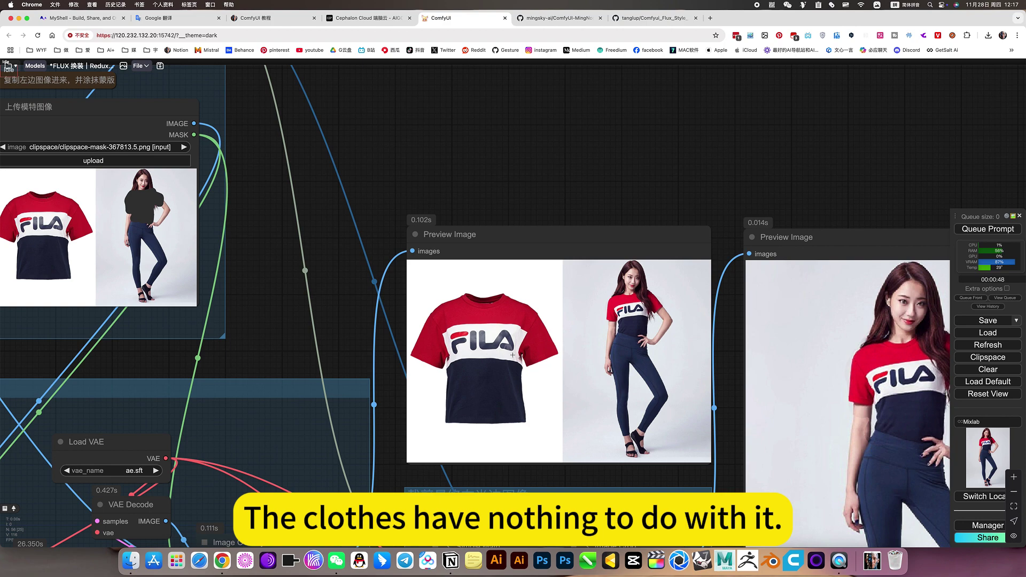
- Compare the combined, masked input image in the upload group with the generated side-by-side preview
{"action": "scroll", "coordinate": [513, 355], "scroll_direction": "down", "scroll_amount": 5}
{"action": "left_click_drag", "start_coordinate": [502, 218], "coordinate": [703, 187]}
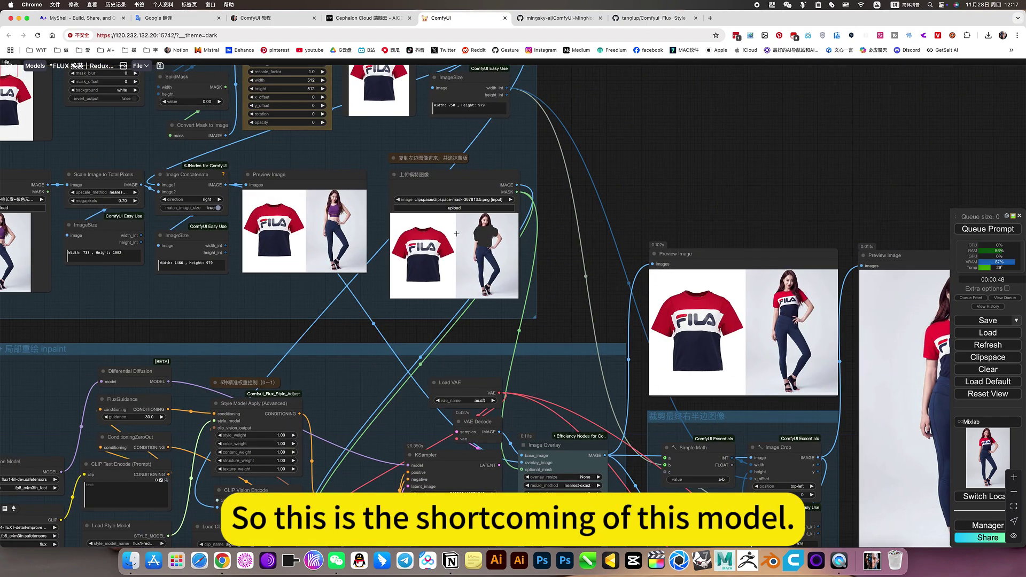
{"action": "scroll", "coordinate": [456, 234], "scroll_direction": "up", "scroll_amount": 5}
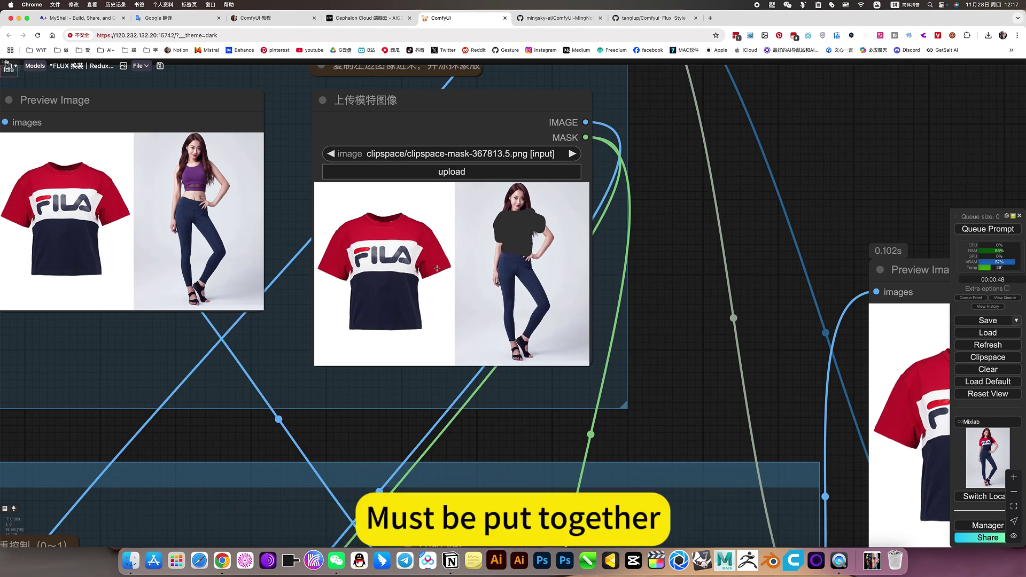
{"action": "scroll", "coordinate": [681, 397], "scroll_direction": "down", "scroll_amount": 5}
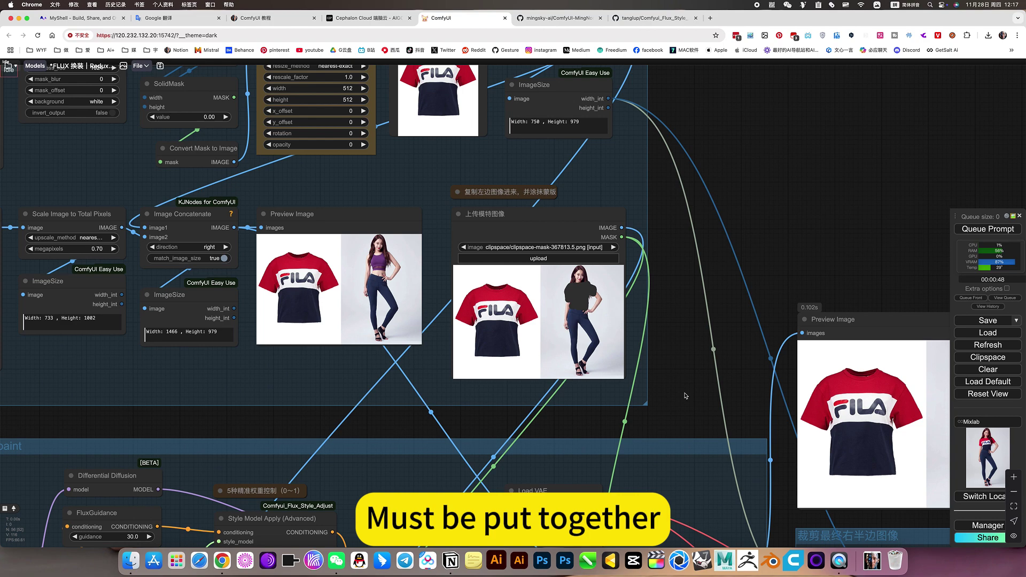
{"action": "scroll", "coordinate": [505, 379], "scroll_direction": "up", "scroll_amount": 1}
{"action": "left_click_drag", "start_coordinate": [506, 379], "coordinate": [221, 328]}
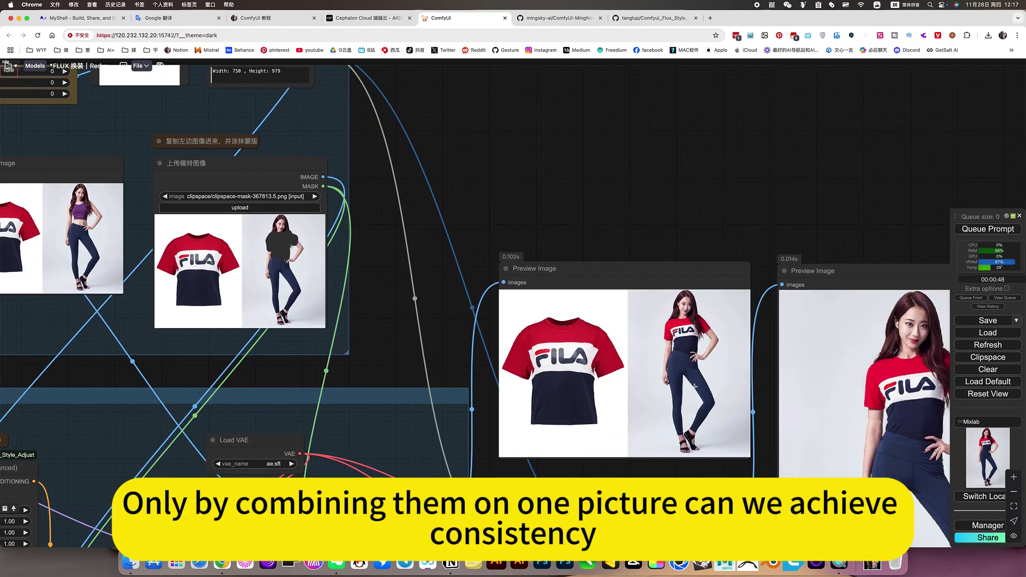
{"action": "scroll", "coordinate": [636, 357], "scroll_direction": "down", "scroll_amount": 4}
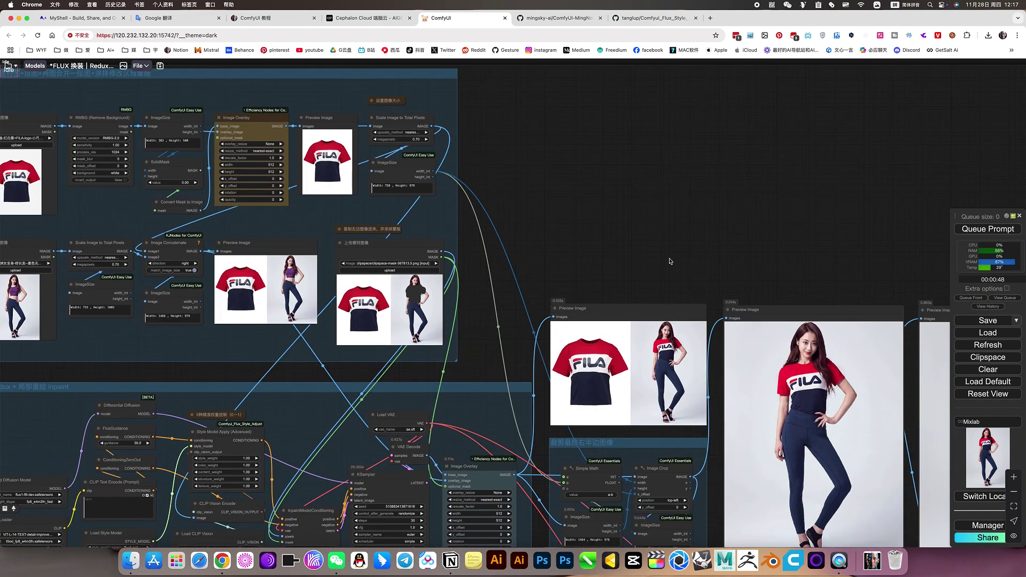
- Examine the 裁剪最终右半边图像 group, whose Simple Math and Image Crop nodes extract the model half of the result
{"action": "left_click_drag", "start_coordinate": [669, 262], "coordinate": [583, 135]}
{"action": "scroll", "coordinate": [577, 205], "scroll_direction": "up", "scroll_amount": 5}
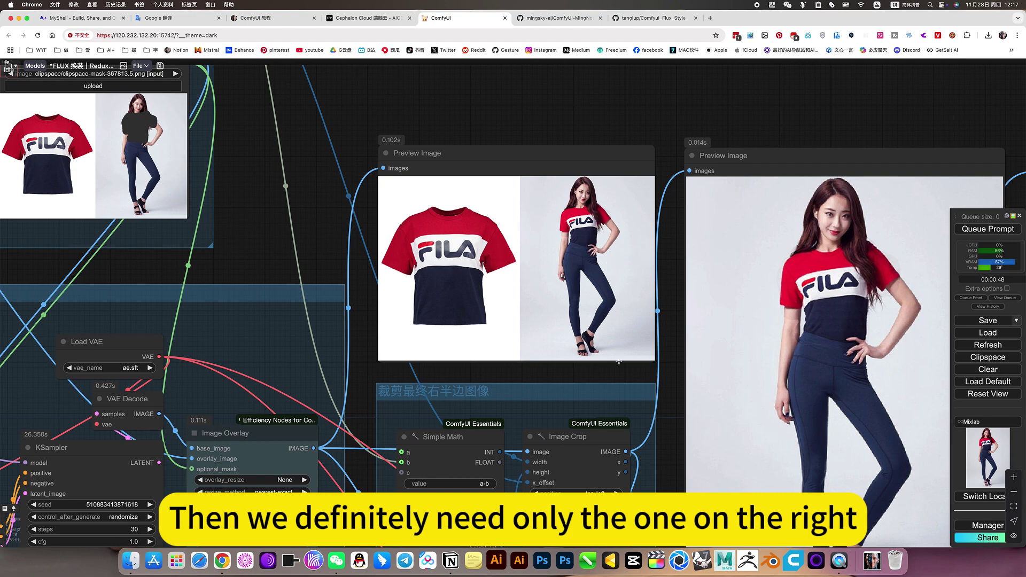
{"action": "scroll", "coordinate": [460, 273], "scroll_direction": "down", "scroll_amount": 5}
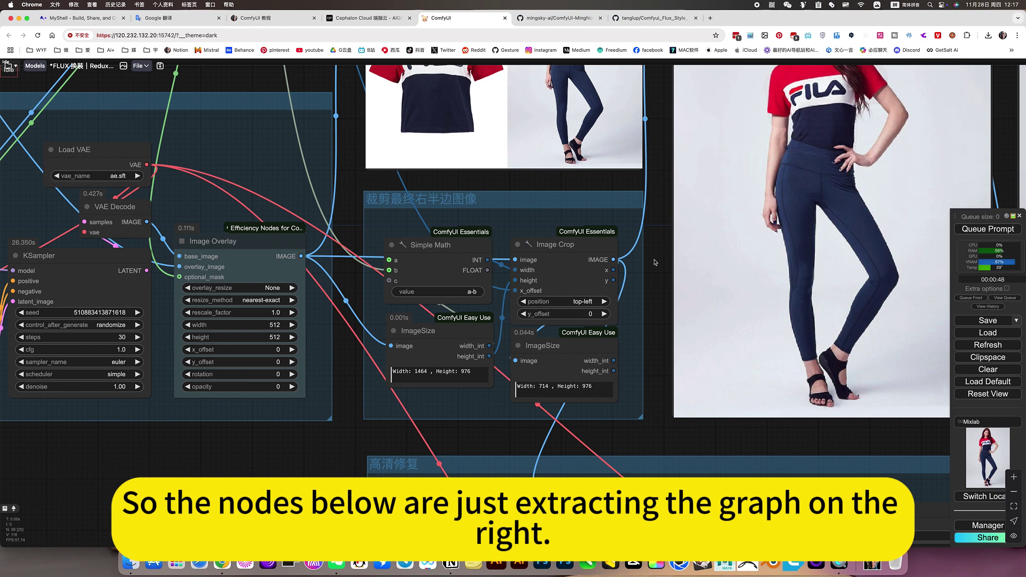
{"action": "scroll", "coordinate": [623, 274], "scroll_direction": "right", "scroll_amount": 5}
- Inspect the pixel quality of the cropped model image at close range, around the shirt and arms
{"action": "scroll", "coordinate": [623, 275], "scroll_direction": "up", "scroll_amount": 2}
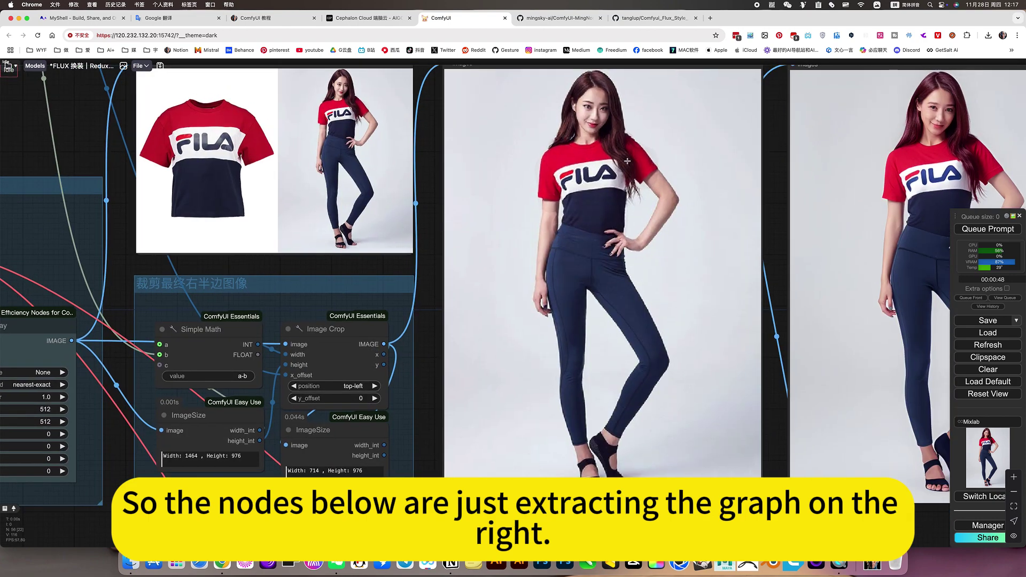
{"action": "scroll", "coordinate": [627, 161], "scroll_direction": "up", "scroll_amount": 10}
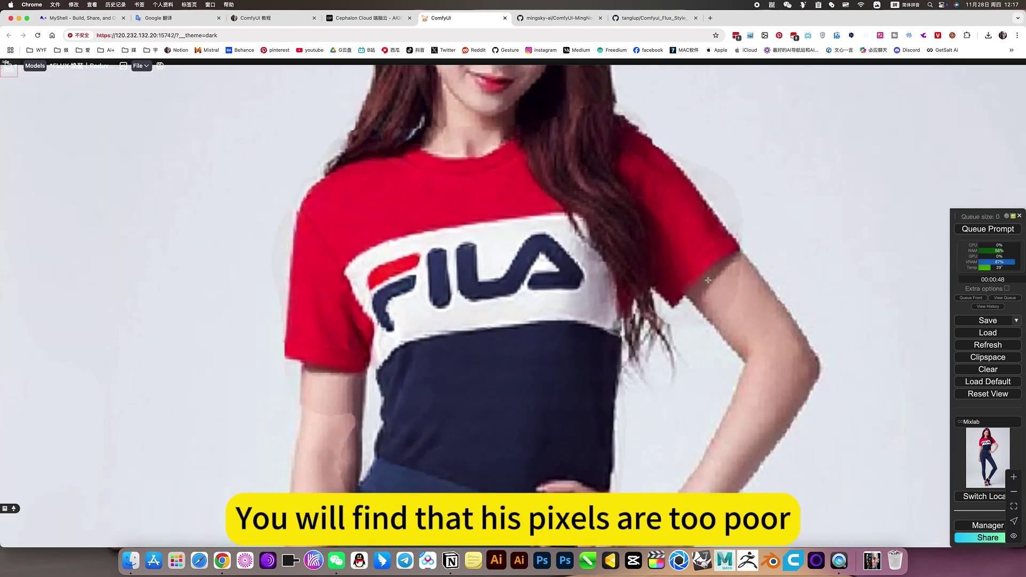
{"action": "scroll", "coordinate": [654, 356], "scroll_direction": "down", "scroll_amount": 12}
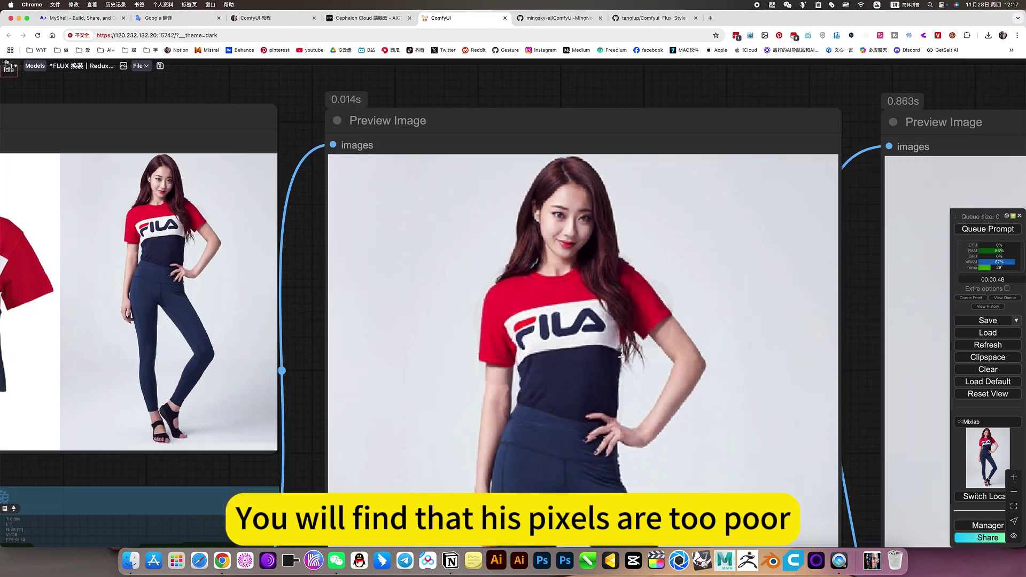
{"action": "scroll", "coordinate": [618, 358], "scroll_direction": "down", "scroll_amount": 3}
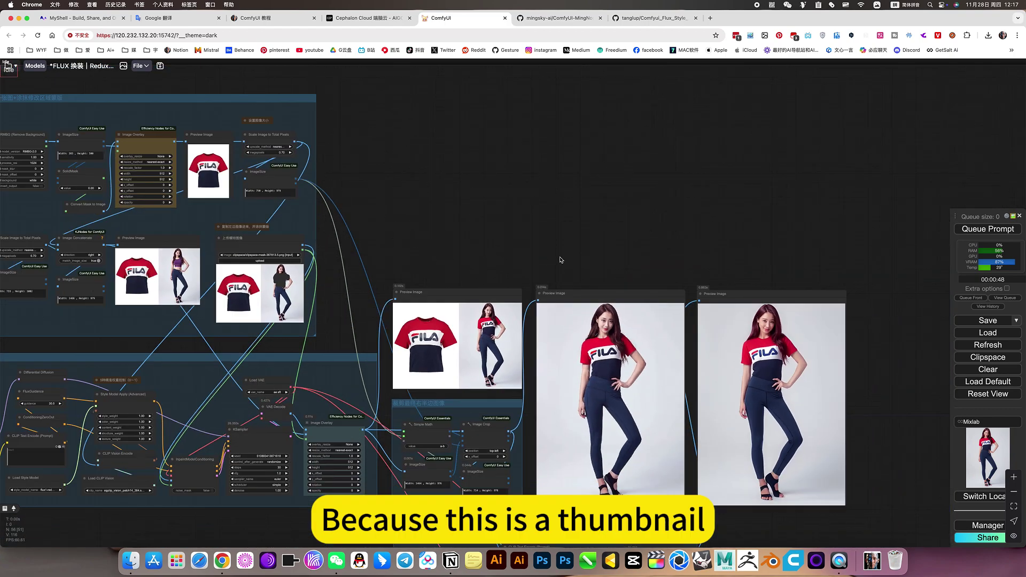
- Examine the 高清修复 group and the Load ControlNet Model choices, focusing on InstantX/Flux.1-dev-Controlnet-Upscaler.safetensors
{"action": "scroll", "coordinate": [560, 260], "scroll_direction": "down", "scroll_amount": 10}
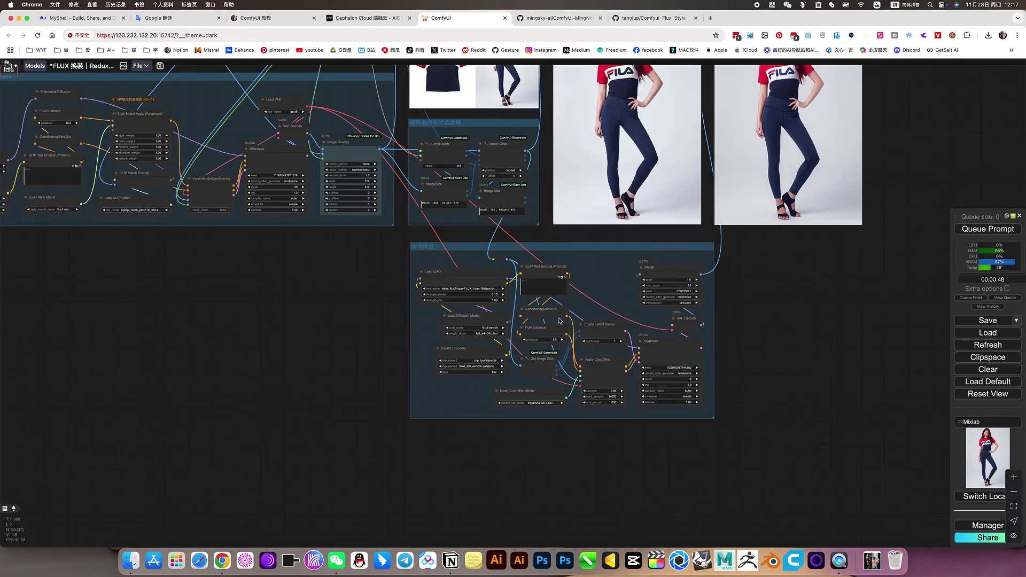
{"action": "scroll", "coordinate": [495, 300], "scroll_direction": "up", "scroll_amount": 5}
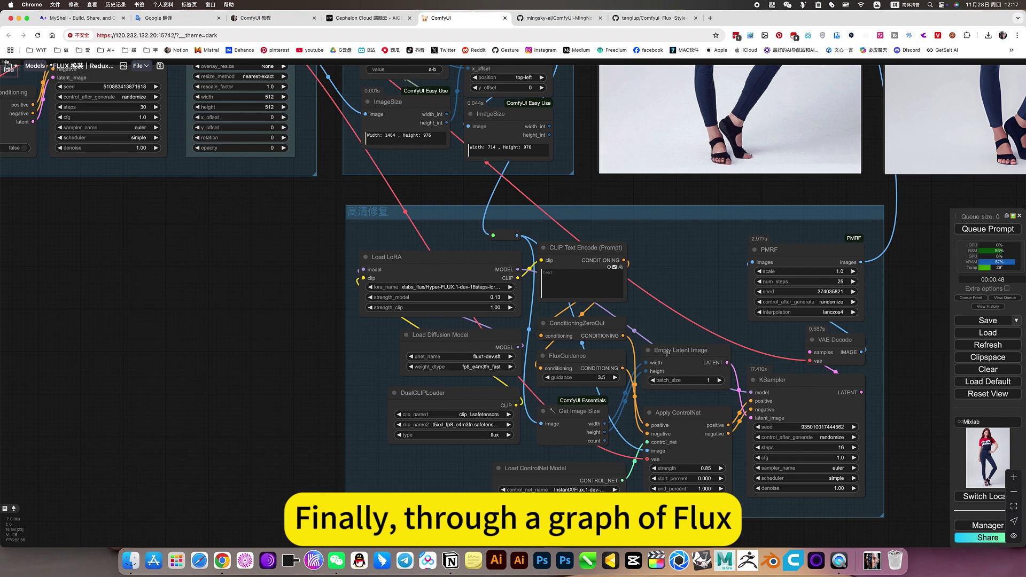
{"action": "left_click_drag", "start_coordinate": [669, 330], "coordinate": [605, 272]}
{"action": "scroll", "coordinate": [501, 433], "scroll_direction": "up", "scroll_amount": 1}
{"action": "scroll", "coordinate": [501, 434], "scroll_direction": "up", "scroll_amount": 5}
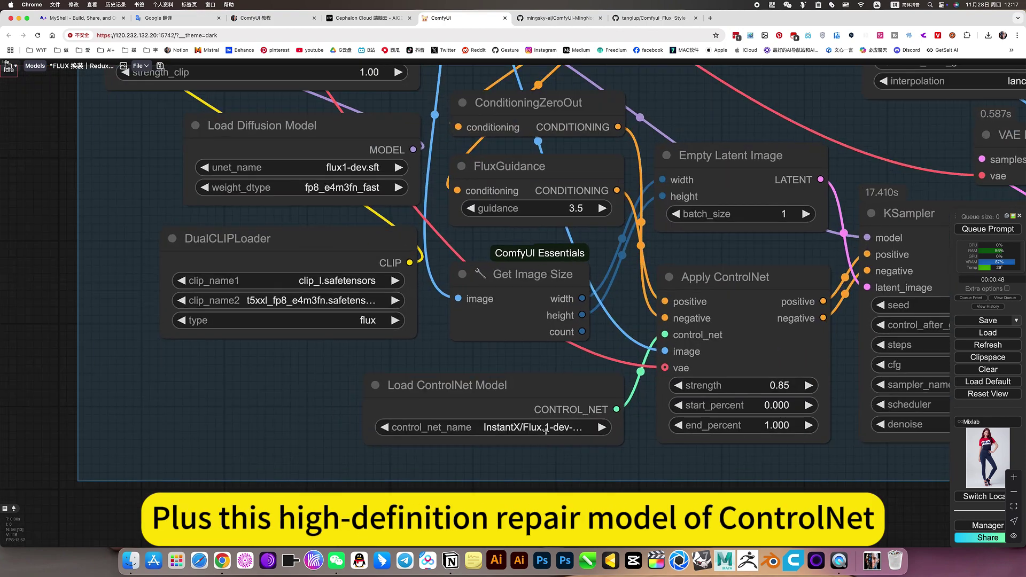
{"action": "left_click", "coordinate": [501, 433]}
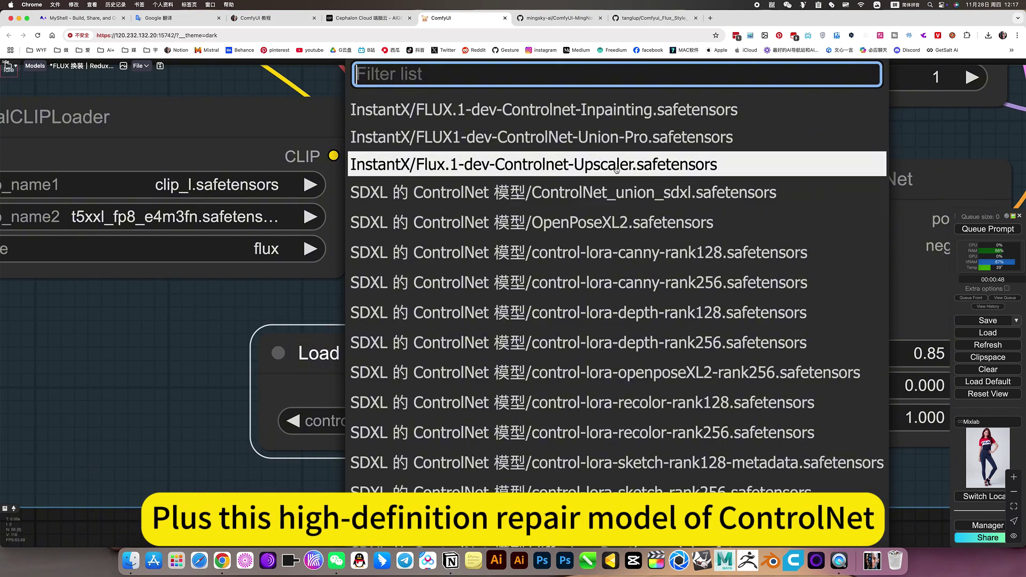
{"action": "left_click", "coordinate": [177, 319]}
{"action": "scroll", "coordinate": [513, 401], "scroll_direction": "down", "scroll_amount": 4}
{"action": "scroll", "coordinate": [514, 401], "scroll_direction": "down", "scroll_amount": 4}
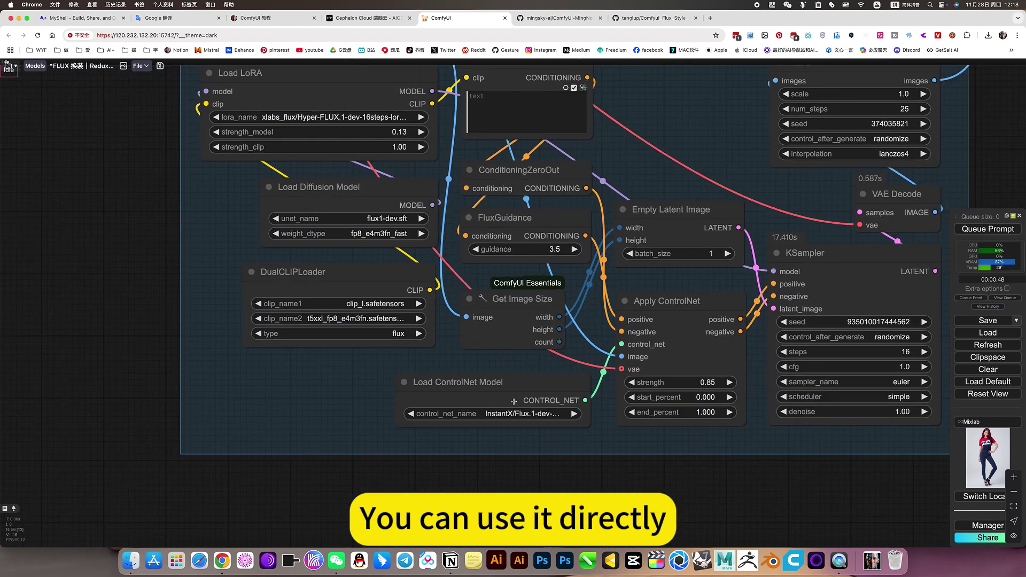
{"action": "left_click_drag", "start_coordinate": [606, 426], "coordinate": [533, 435]}
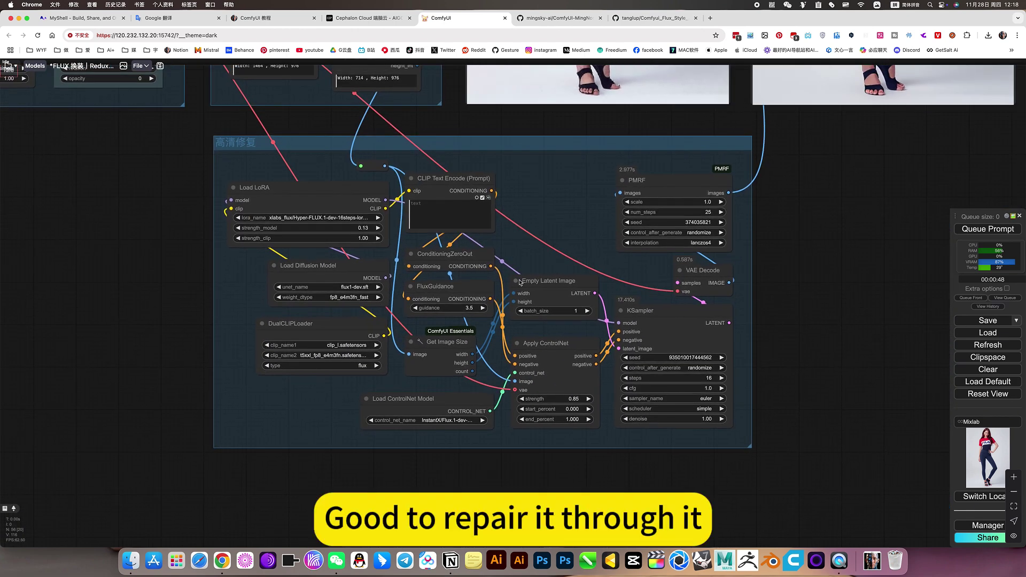
- Compare the cropped model image with the high-definition repaired result, checking the color, edges, face and shirt details
{"action": "left_click_drag", "start_coordinate": [775, 311], "coordinate": [601, 532]}
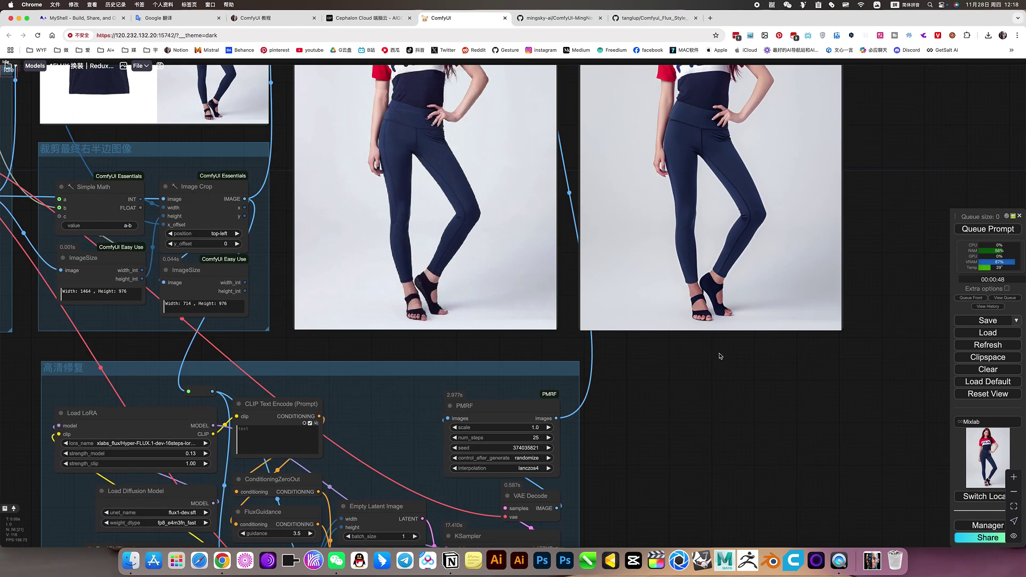
{"action": "left_click_drag", "start_coordinate": [690, 371], "coordinate": [680, 529]}
{"action": "scroll", "coordinate": [608, 291], "scroll_direction": "up", "scroll_amount": 5}
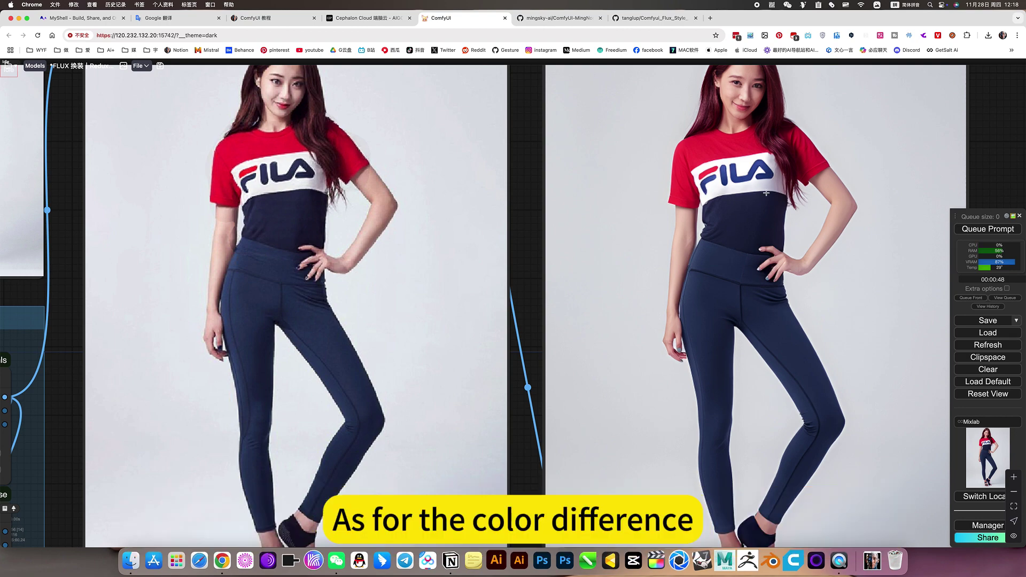
{"action": "scroll", "coordinate": [677, 267], "scroll_direction": "down", "scroll_amount": 5}
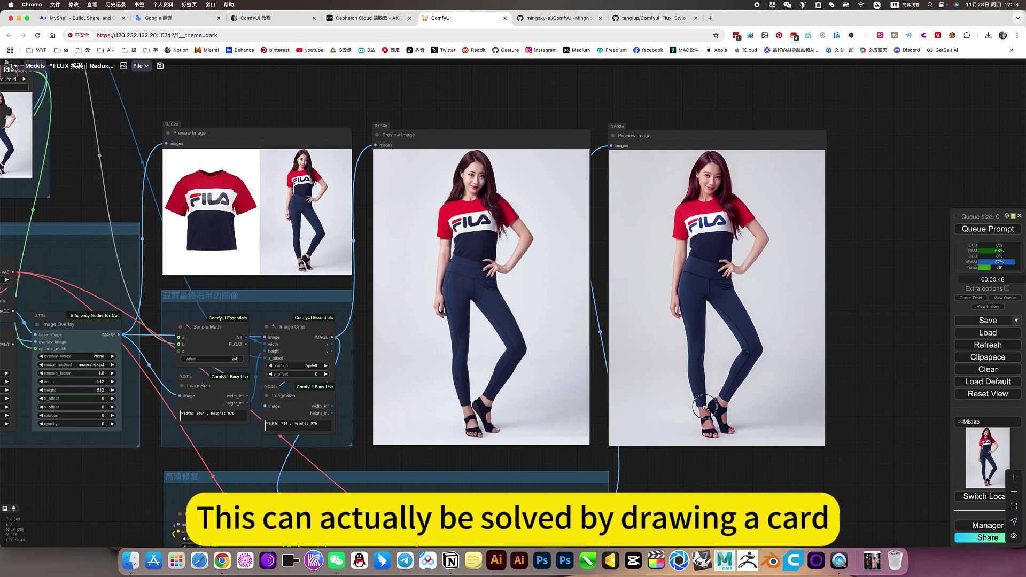
{"action": "left_click_drag", "start_coordinate": [697, 476], "coordinate": [705, 418]}
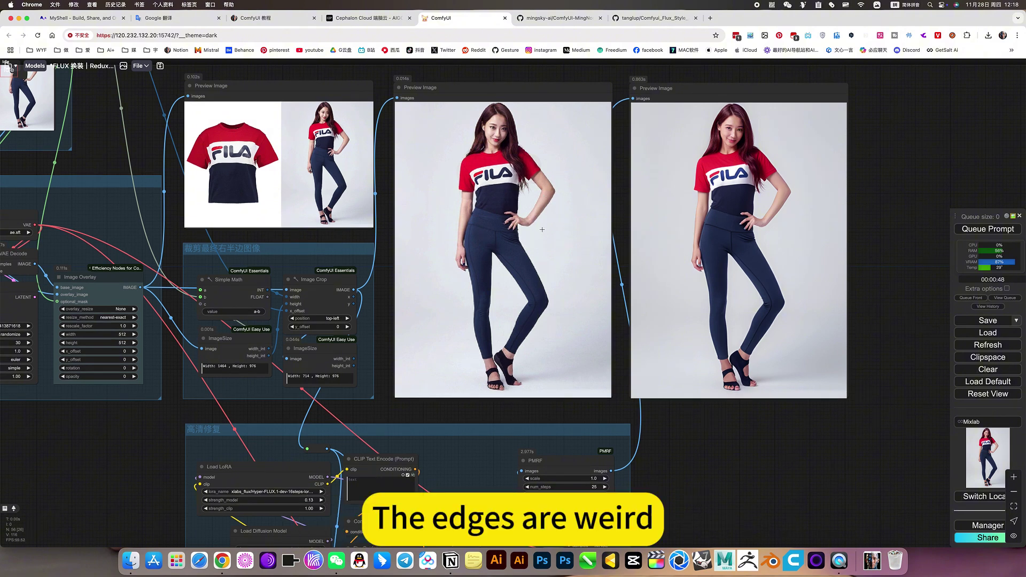
{"action": "left_click_drag", "start_coordinate": [689, 459], "coordinate": [657, 307]}
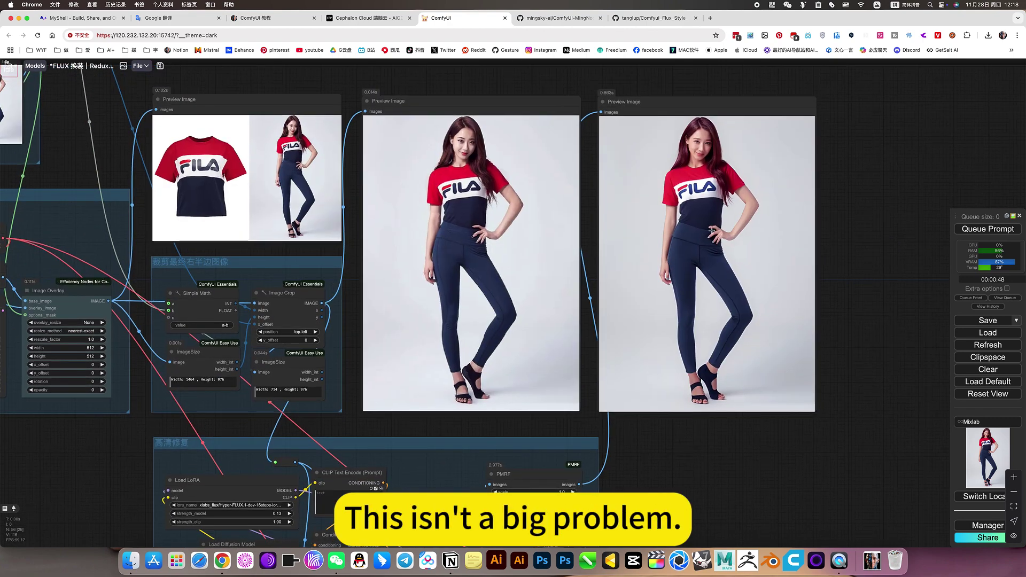
{"action": "scroll", "coordinate": [505, 117], "scroll_direction": "up", "scroll_amount": 6}
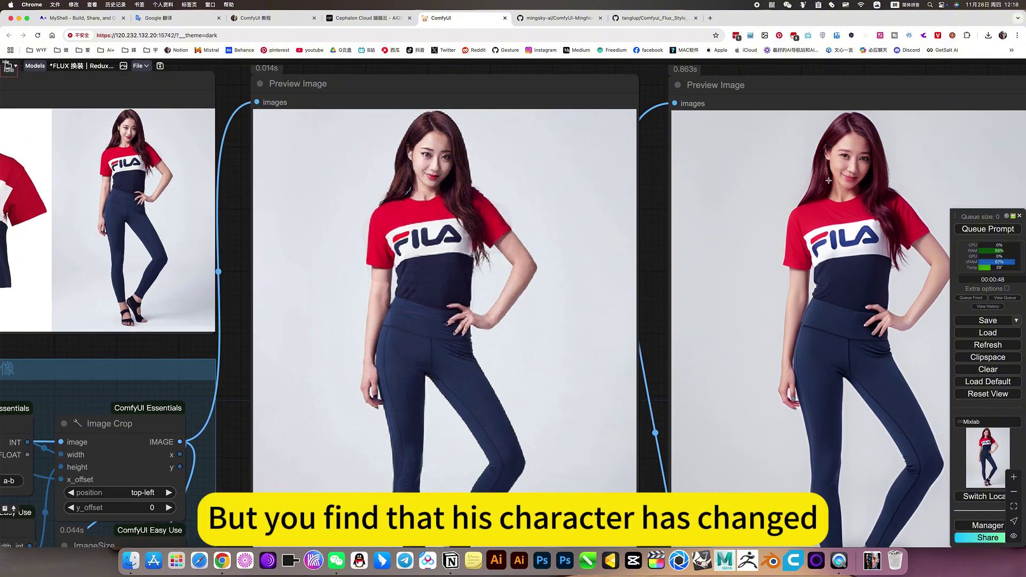
{"action": "scroll", "coordinate": [857, 180], "scroll_direction": "down", "scroll_amount": 10}
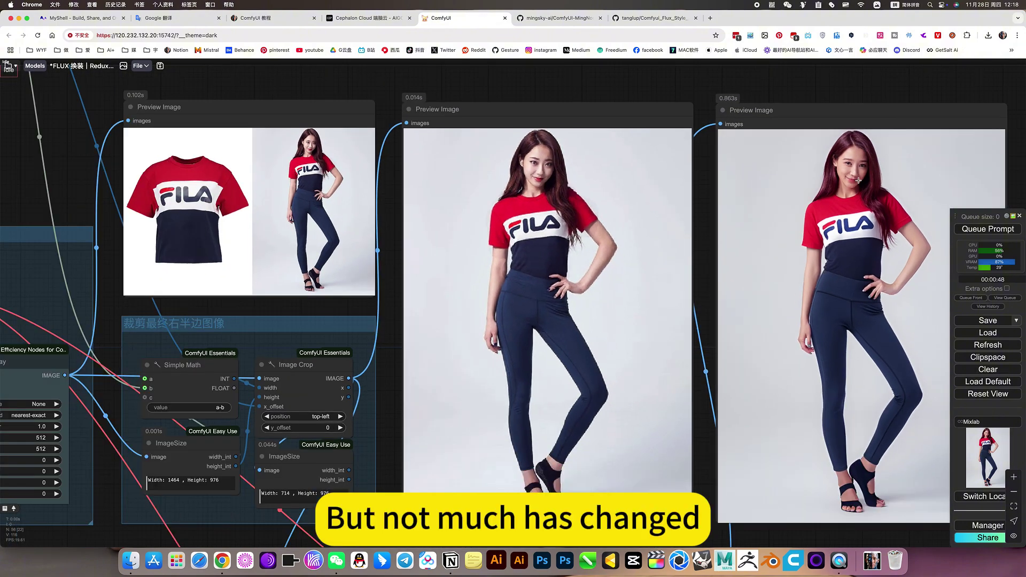
- Set the Apply ControlNet strength to 0.90 in the 高清修复 group
{"action": "left_click_drag", "start_coordinate": [848, 469], "coordinate": [816, 340]}
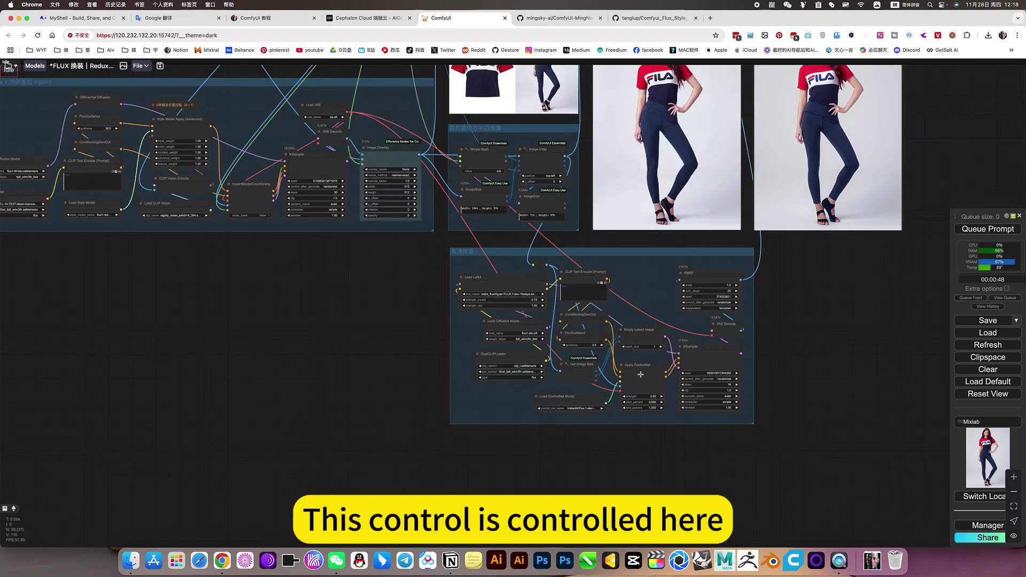
{"action": "scroll", "coordinate": [640, 375], "scroll_direction": "up", "scroll_amount": 8}
{"action": "scroll", "coordinate": [683, 433], "scroll_direction": "up", "scroll_amount": 7}
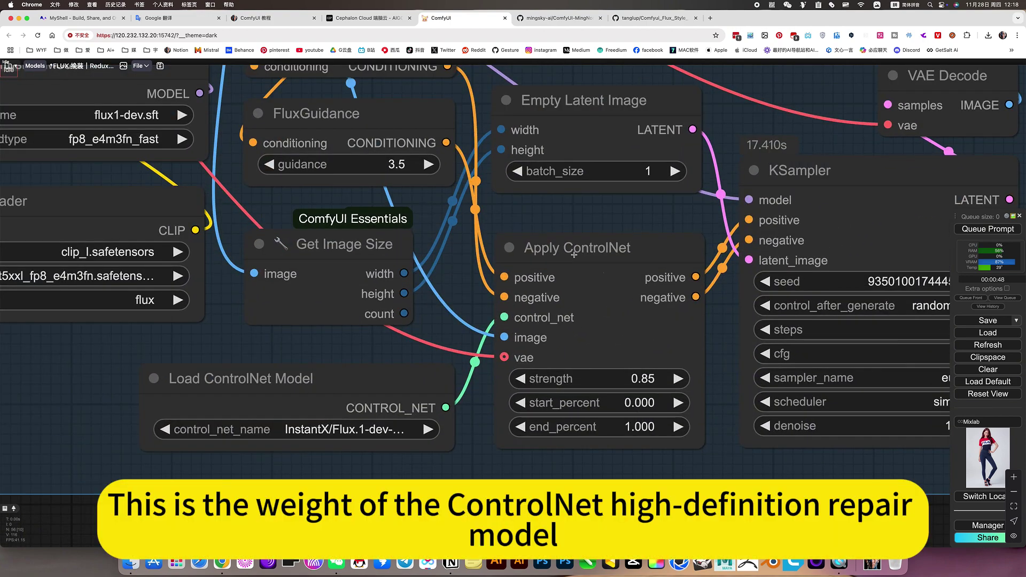
{"action": "left_click", "coordinate": [574, 255]}
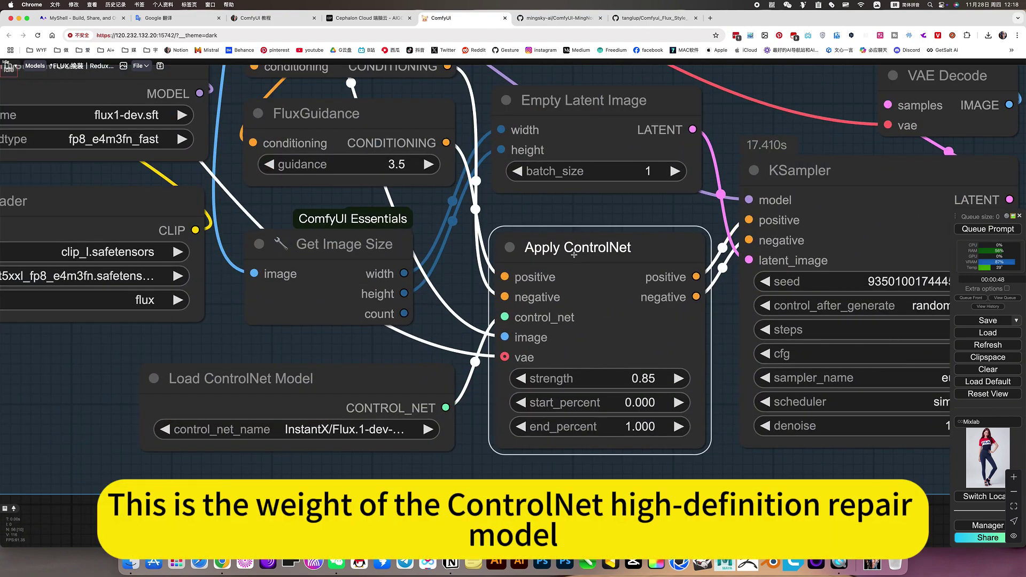
{"action": "left_click", "coordinate": [645, 379]}
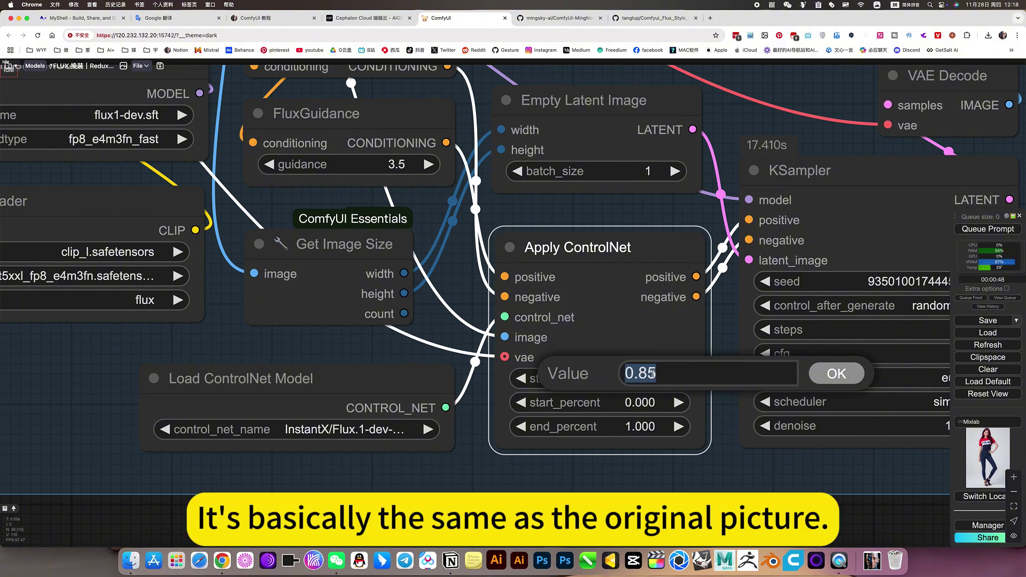
{"action": "left_click", "coordinate": [658, 375]}
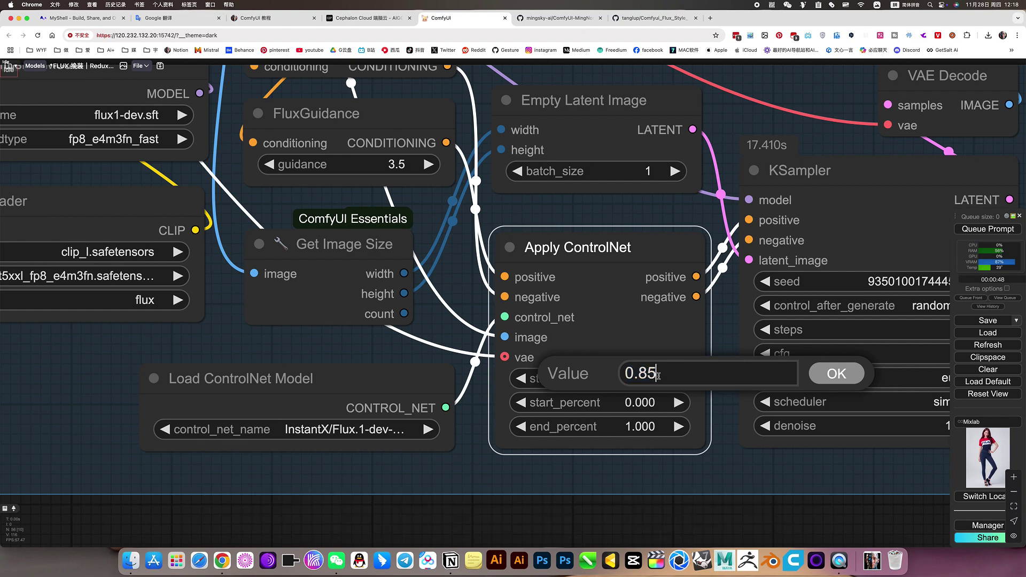
{"action": "left_click_drag", "start_coordinate": [640, 376], "coordinate": [680, 375]}
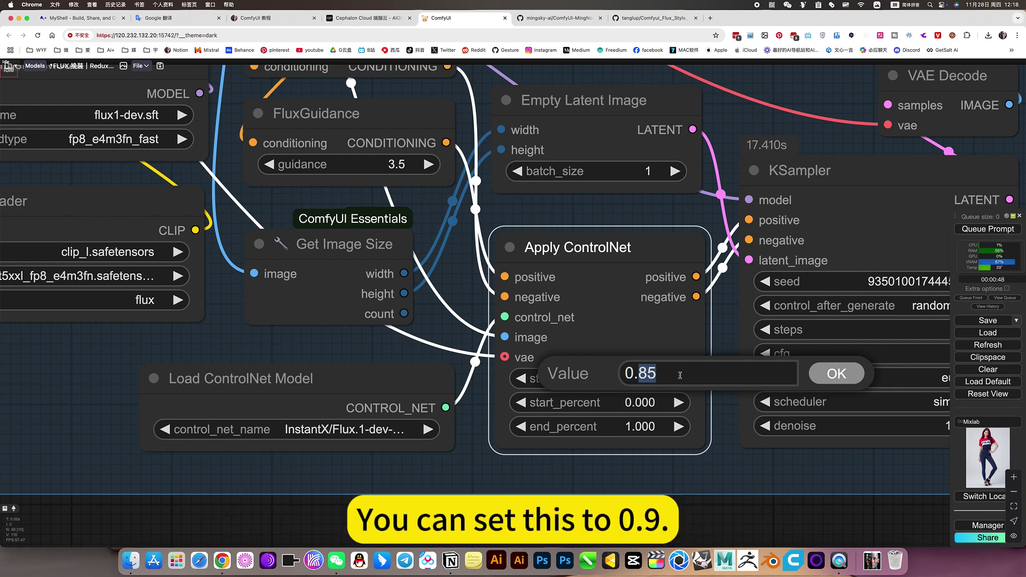
{"action": "type", "text": "9"}
{"action": "key", "text": "Return"}
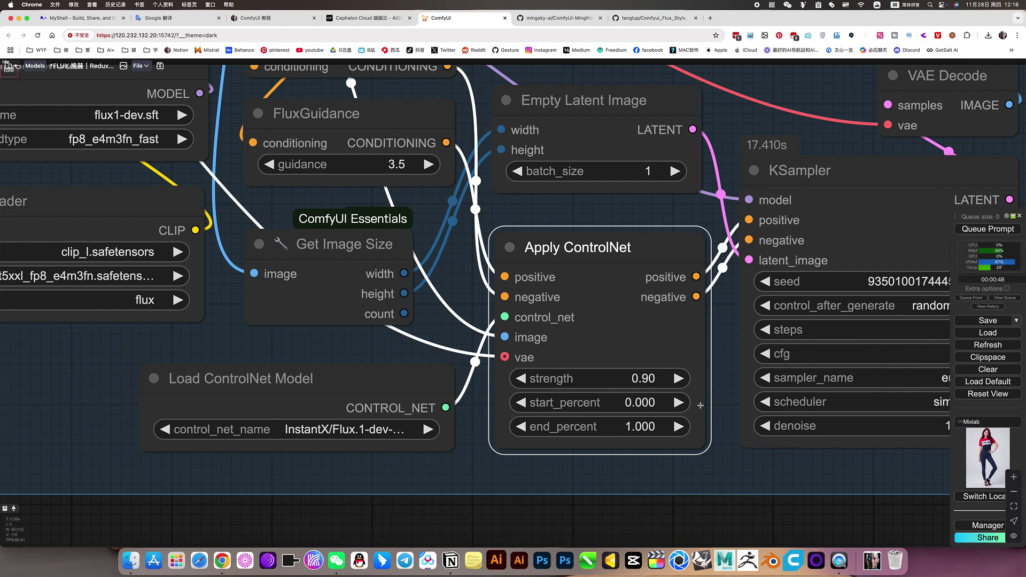
- Queue the outfit-change workflow for a new generation
{"action": "scroll", "coordinate": [700, 406], "scroll_direction": "down", "scroll_amount": 5}
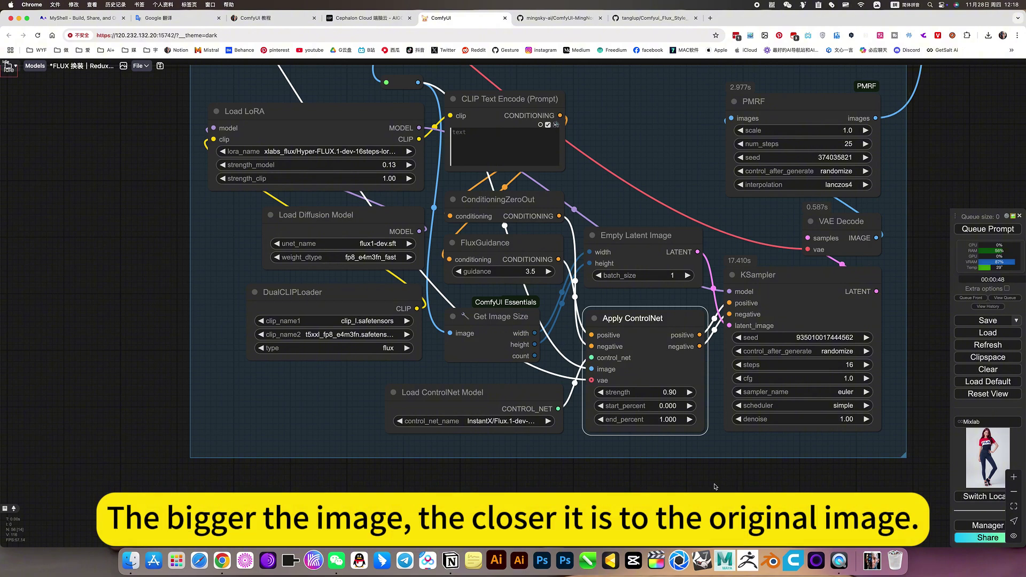
{"action": "scroll", "coordinate": [715, 487], "scroll_direction": "up", "scroll_amount": 3}
{"action": "left_click_drag", "start_coordinate": [713, 486], "coordinate": [610, 491]}
{"action": "scroll", "coordinate": [617, 491], "scroll_direction": "down", "scroll_amount": 6}
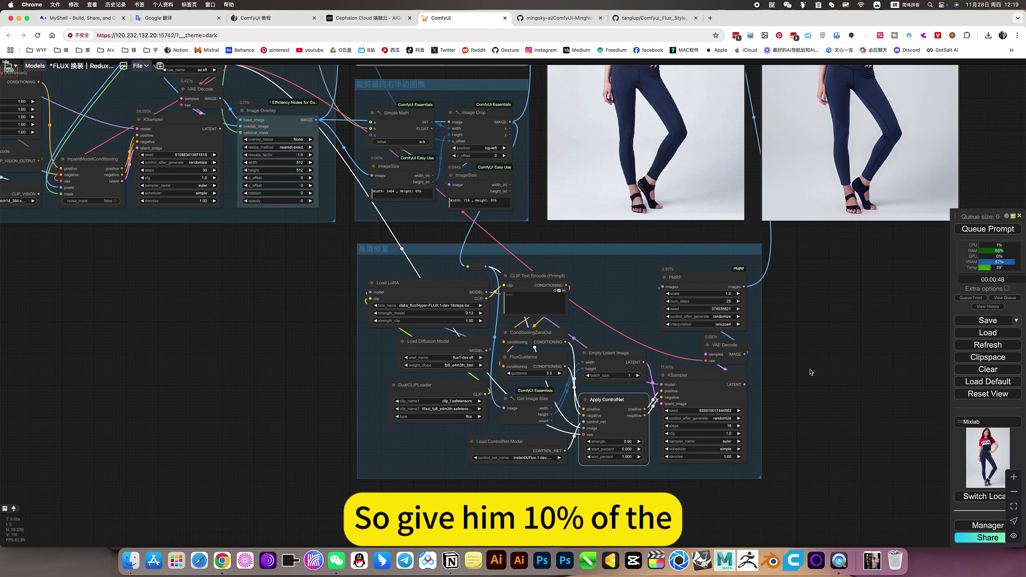
{"action": "scroll", "coordinate": [811, 371], "scroll_direction": "up", "scroll_amount": 3}
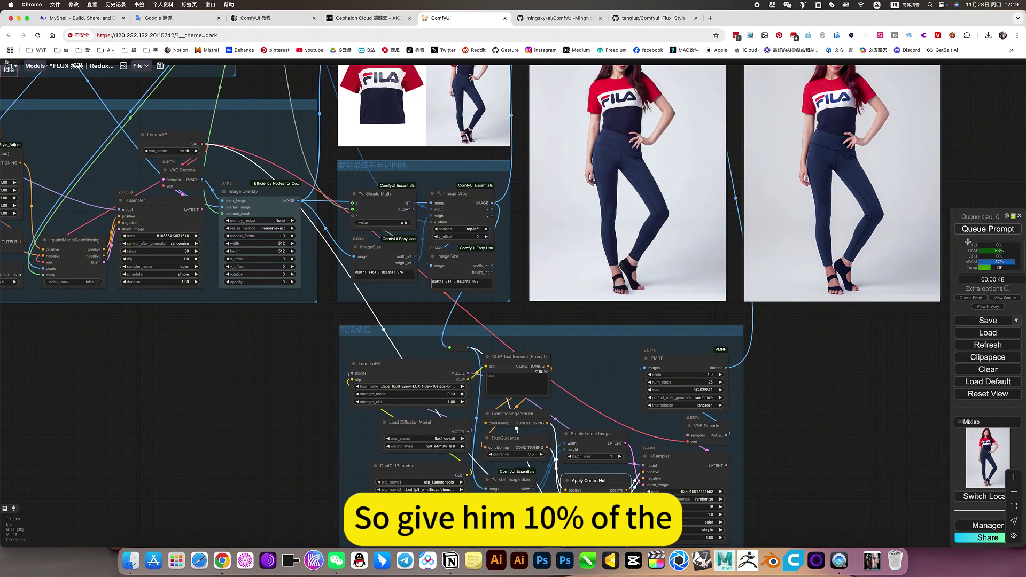
{"action": "key", "text": "ctrl+Return"}
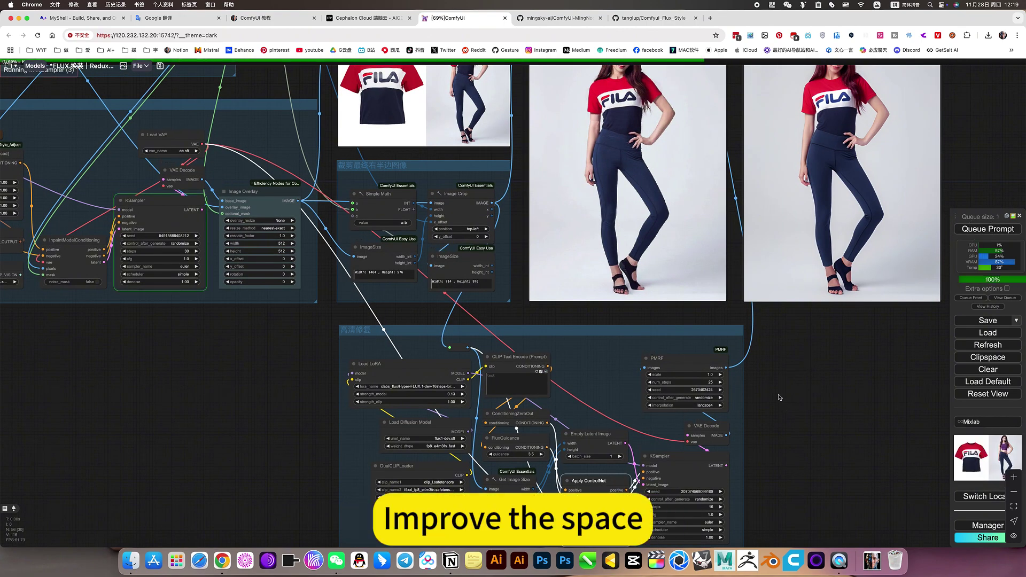
- Inspect the three result previews while the workflow runs, comparing face and clothing details between the cropped and repaired images
{"action": "scroll", "coordinate": [738, 467], "scroll_direction": "up", "scroll_amount": 3}
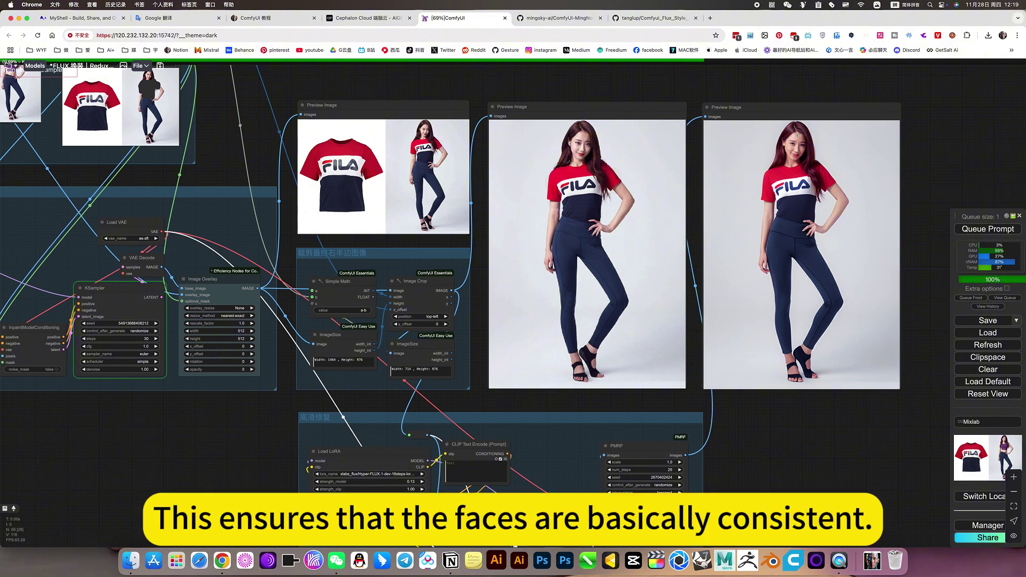
{"action": "scroll", "coordinate": [801, 141], "scroll_direction": "up", "scroll_amount": 5}
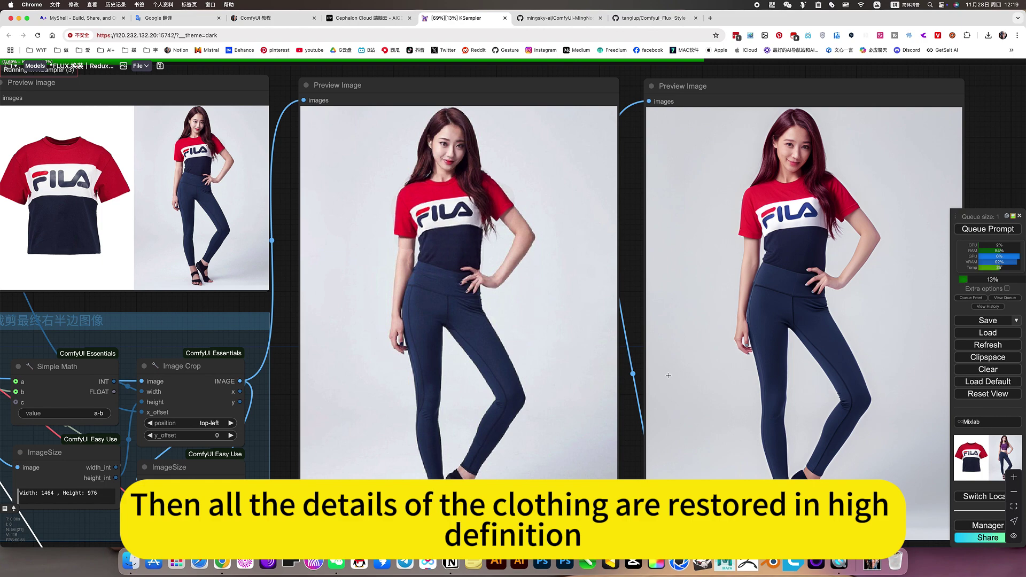
{"action": "scroll", "coordinate": [619, 306], "scroll_direction": "down", "scroll_amount": 8}
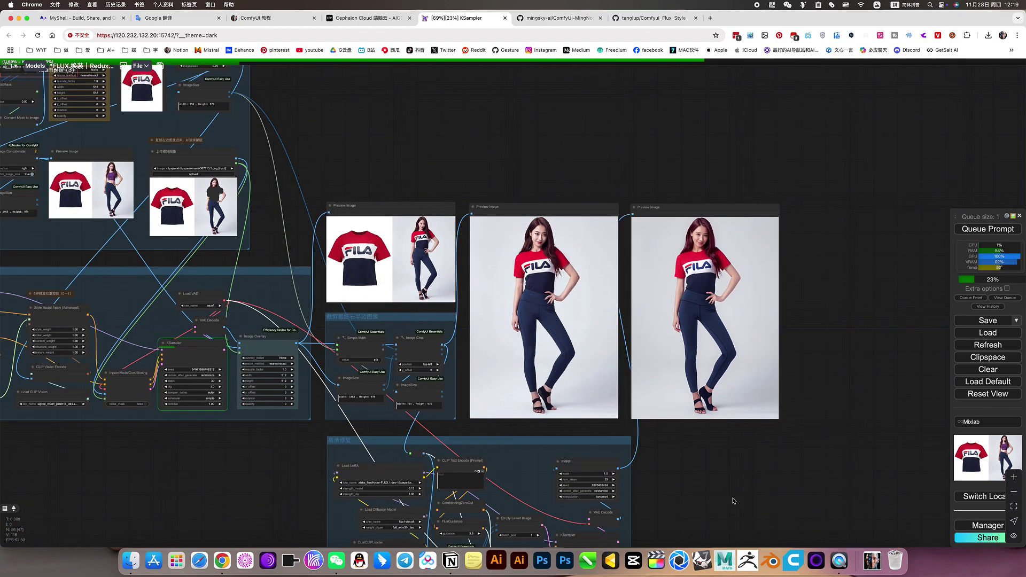
{"action": "scroll", "coordinate": [701, 487], "scroll_direction": "down", "scroll_amount": 5}
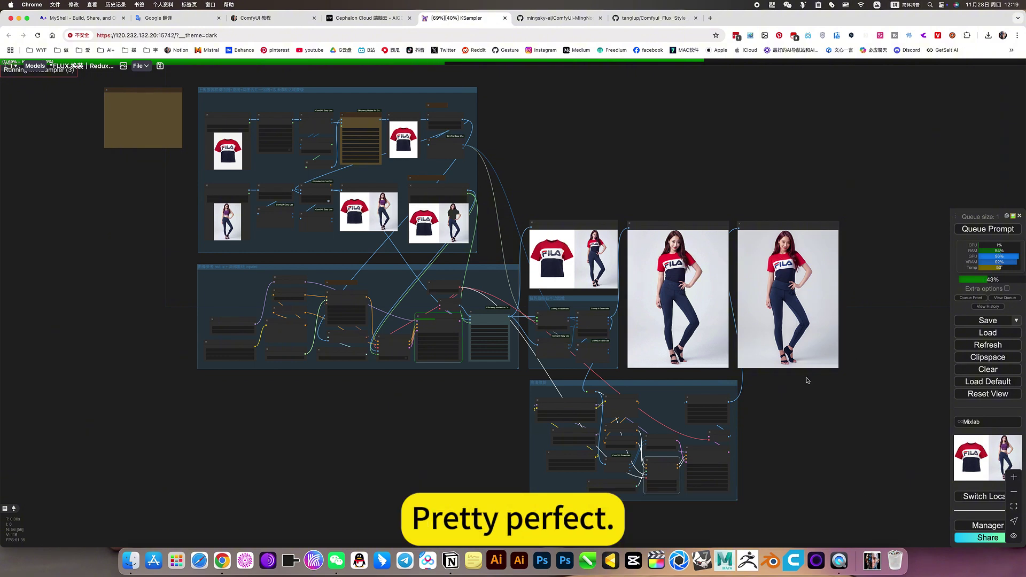
{"action": "scroll", "coordinate": [787, 388], "scroll_direction": "up", "scroll_amount": 6}
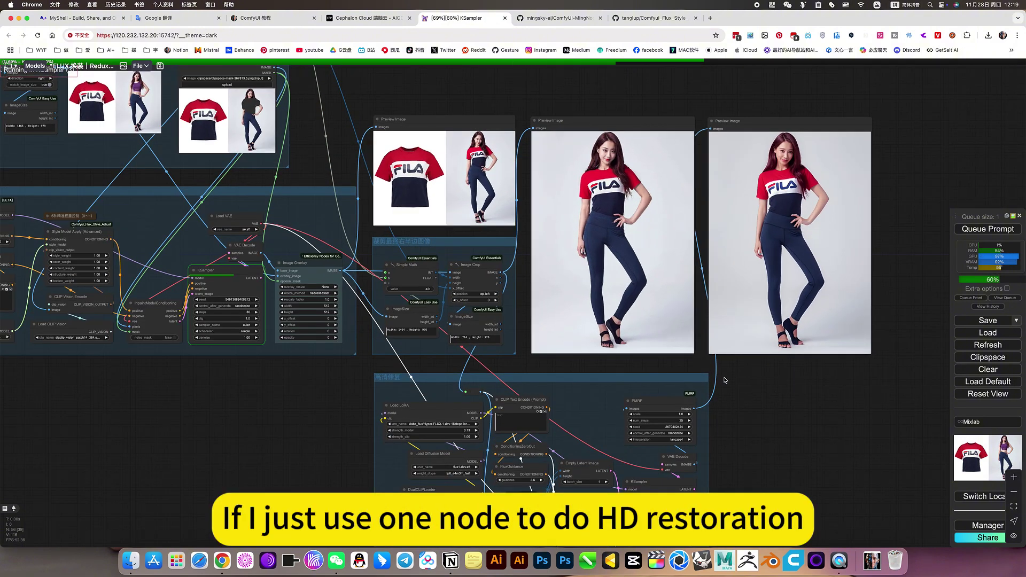
{"action": "scroll", "coordinate": [802, 177], "scroll_direction": "up", "scroll_amount": 8}
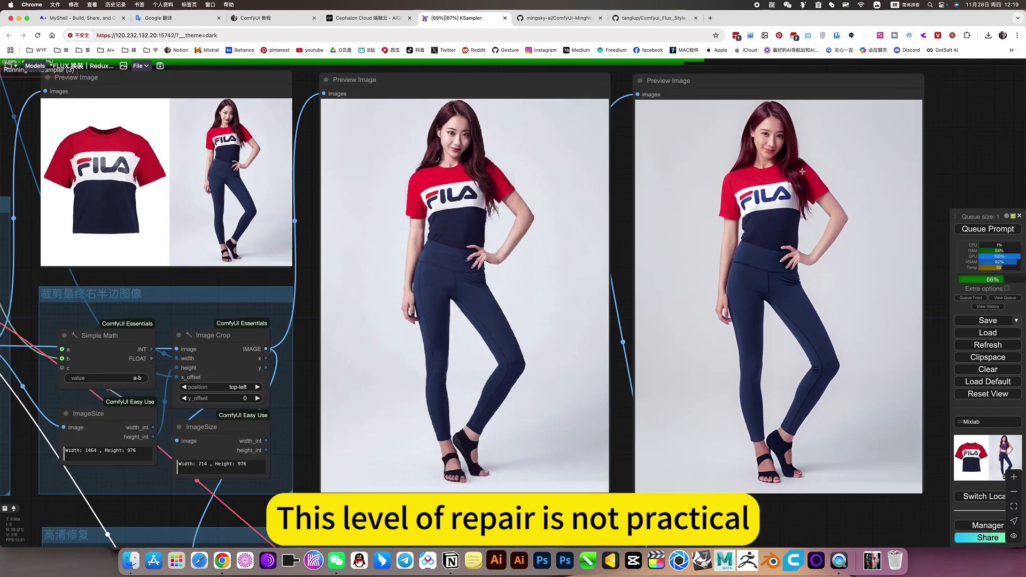
{"action": "scroll", "coordinate": [691, 338], "scroll_direction": "down", "scroll_amount": 10}
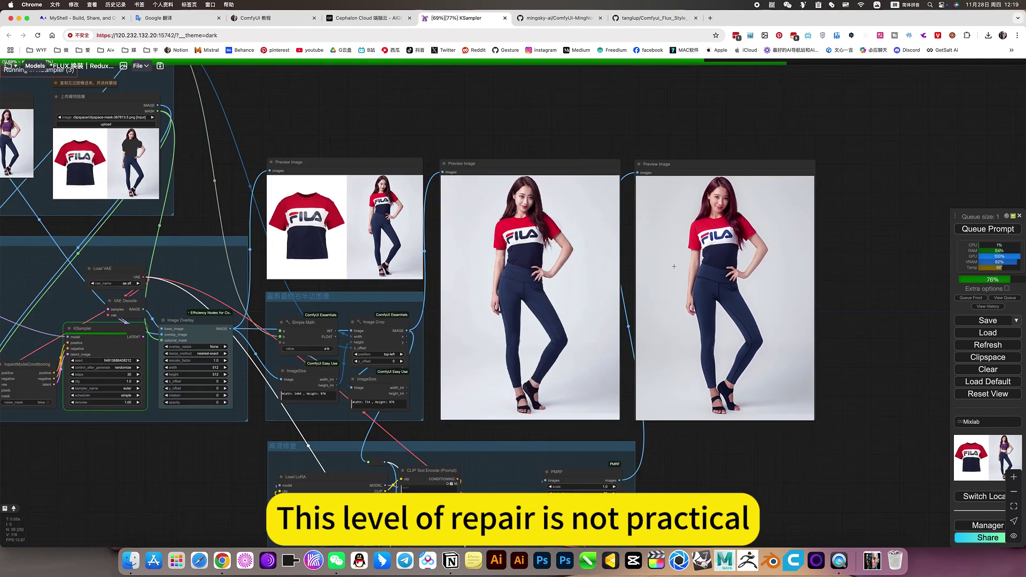
{"action": "left_click_drag", "start_coordinate": [677, 407], "coordinate": [749, 392]}
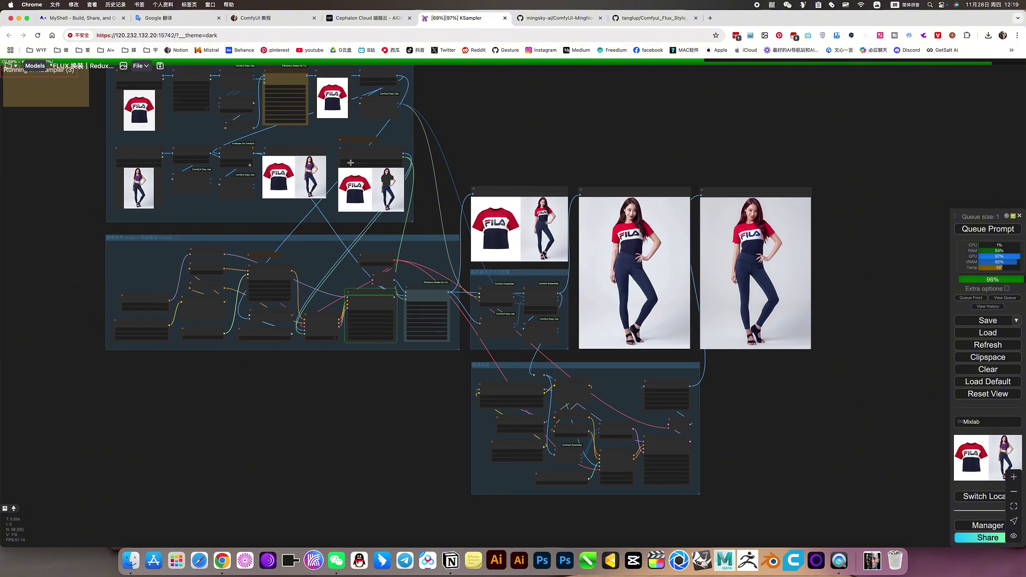
- Compare the concatenated shirt-and-model preview with the masked image in the 上传模特图像 node
{"action": "left_click_drag", "start_coordinate": [578, 162], "coordinate": [731, 231]}
{"action": "scroll", "coordinate": [507, 224], "scroll_direction": "up", "scroll_amount": 14}
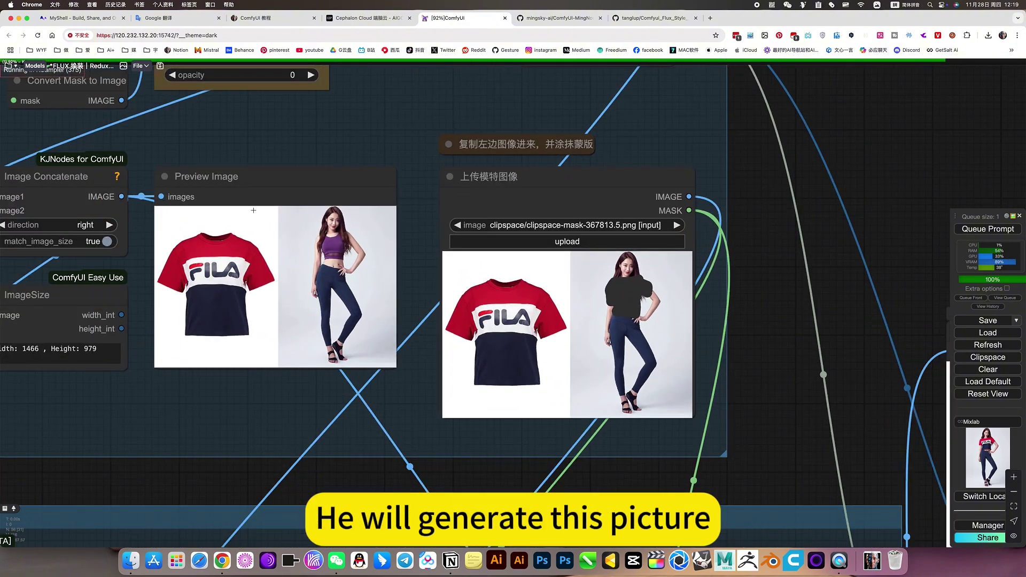
{"action": "left_click", "coordinate": [253, 210]}
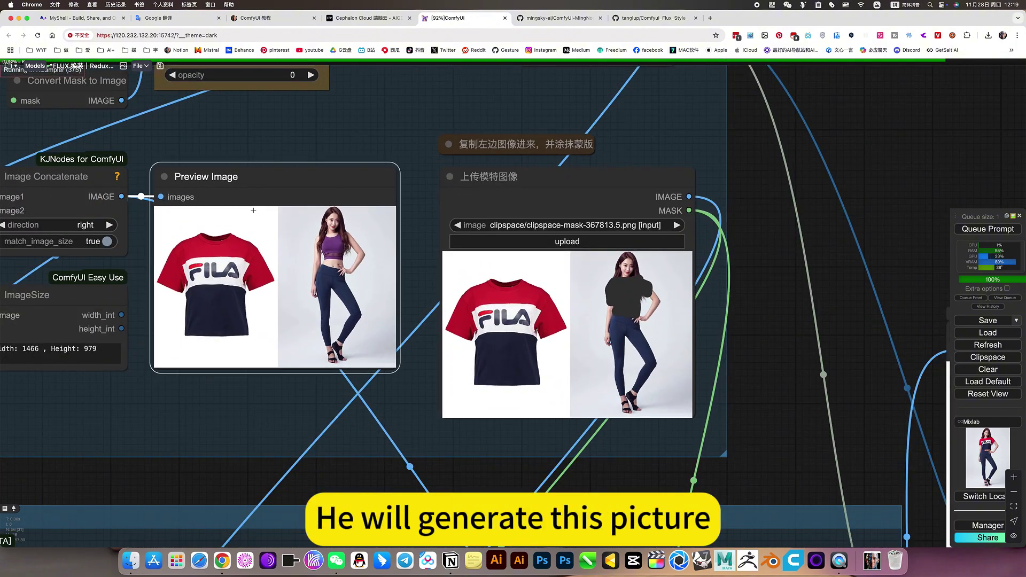
{"action": "left_click", "coordinate": [535, 304]}
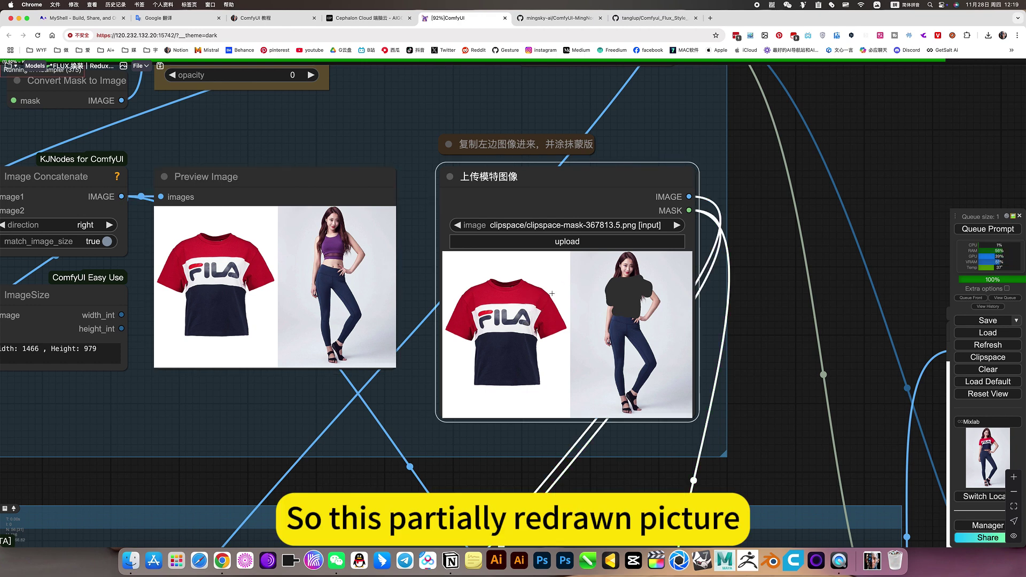
- Copy the concatenated shirt-and-model preview to the clipspace and paste it into the masked 上传模特图像 node
{"action": "right_click", "coordinate": [265, 264]}
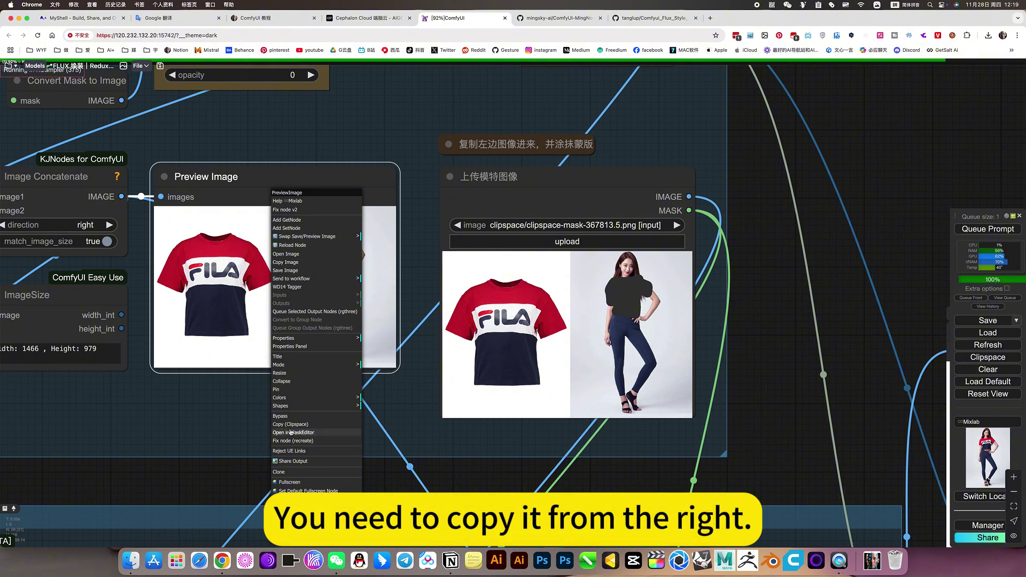
{"action": "left_click", "coordinate": [289, 424]}
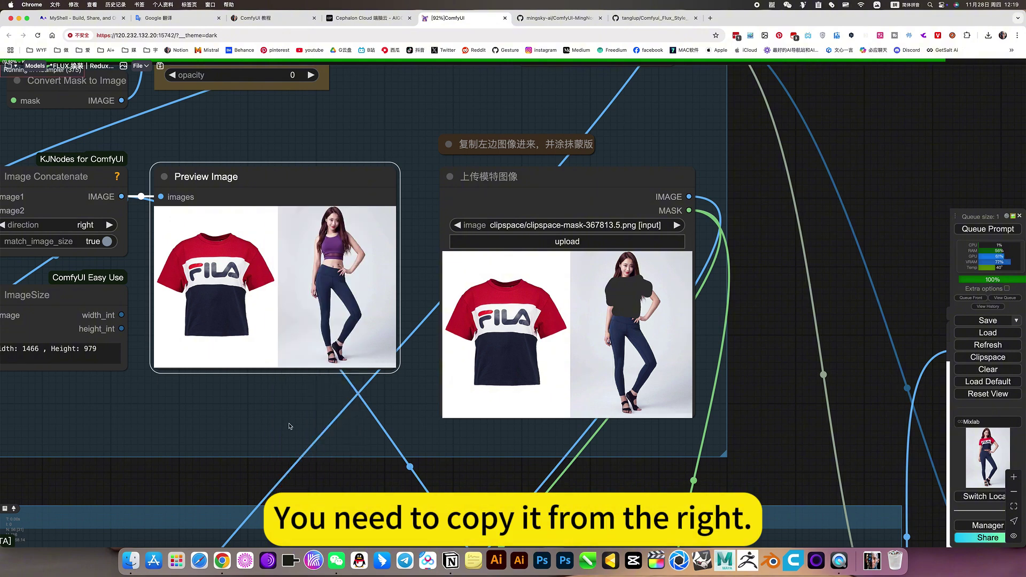
{"action": "left_click", "coordinate": [571, 291]}
{"action": "right_click", "coordinate": [571, 291]}
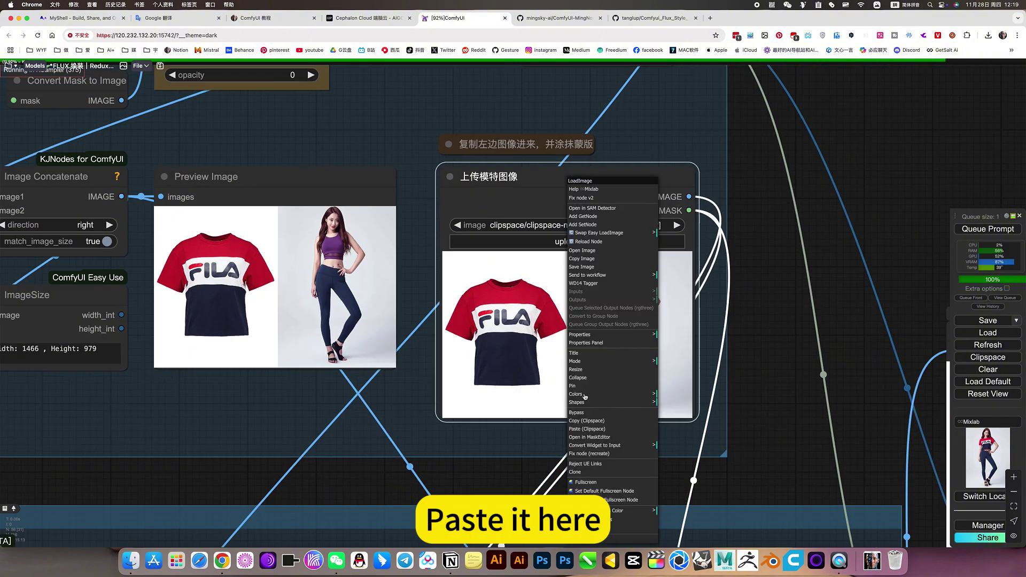
{"action": "left_click", "coordinate": [587, 429]}
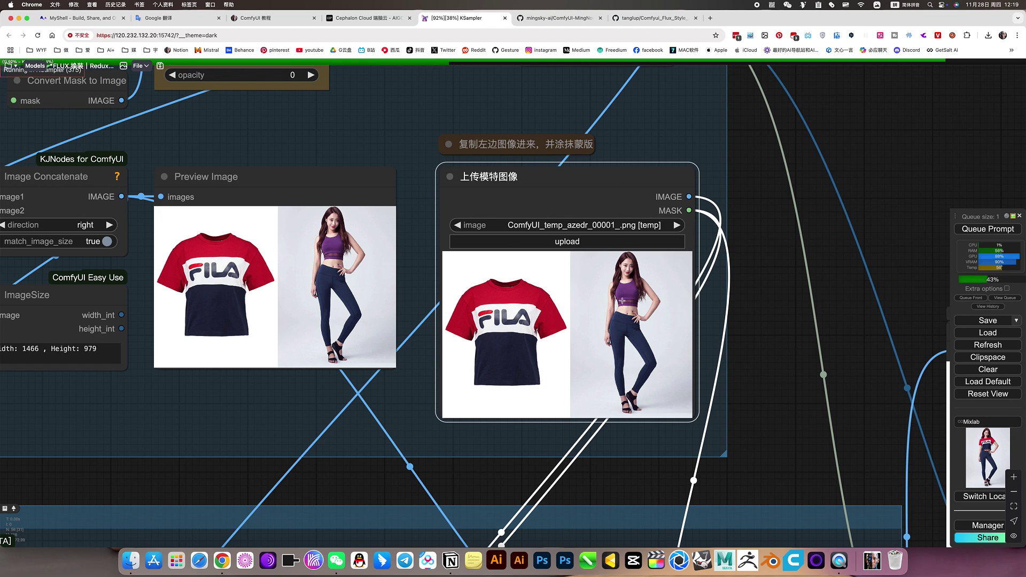
- Paint a mask over the model's purple top, shoulders, upper arms and midriff in the mask editor and save it to the node
{"action": "right_click", "coordinate": [622, 308]}
{"action": "left_click", "coordinate": [647, 442]}
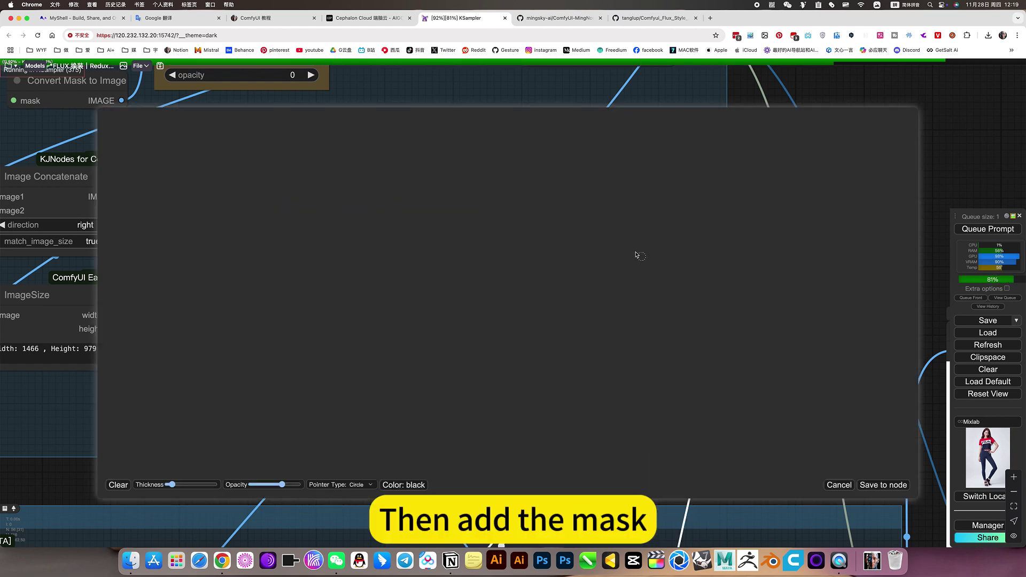
{"action": "scroll", "coordinate": [599, 258], "scroll_direction": "up", "scroll_amount": 10}
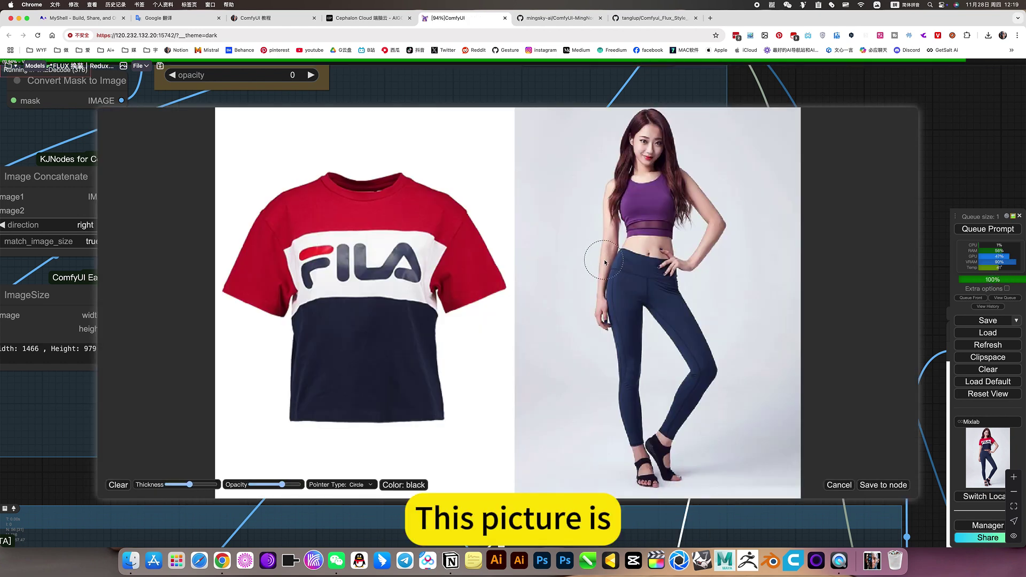
{"action": "scroll", "coordinate": [601, 260], "scroll_direction": "down", "scroll_amount": 6}
{"action": "mouse_move", "coordinate": [614, 187]}
{"action": "left_mouse_down"}
{"action": "mouse_move", "coordinate": [622, 248]}
{"action": "mouse_move", "coordinate": [668, 260]}
{"action": "mouse_move", "coordinate": [675, 207]}
{"action": "mouse_move", "coordinate": [706, 218]}
{"action": "mouse_move", "coordinate": [703, 190]}
{"action": "mouse_move", "coordinate": [686, 175]}
{"action": "mouse_move", "coordinate": [667, 182]}
{"action": "mouse_move", "coordinate": [681, 192]}
{"action": "mouse_move", "coordinate": [674, 180]}
{"action": "mouse_move", "coordinate": [620, 183]}
{"action": "mouse_move", "coordinate": [656, 188]}
{"action": "mouse_move", "coordinate": [655, 213]}
{"action": "mouse_move", "coordinate": [638, 234]}
{"action": "mouse_move", "coordinate": [628, 203]}
{"action": "mouse_move", "coordinate": [658, 196]}
{"action": "left_mouse_up"}
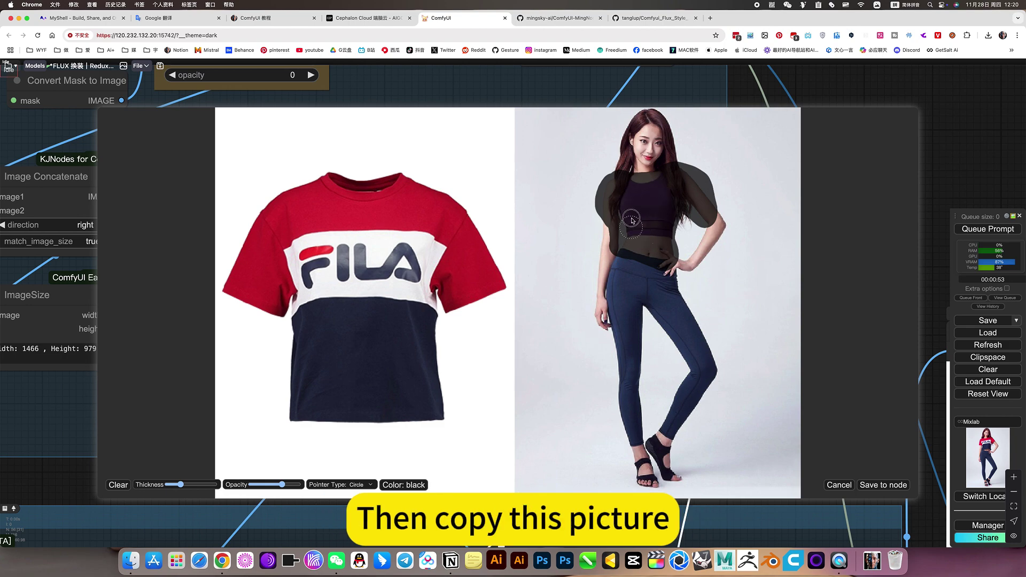
{"action": "left_click", "coordinate": [876, 484]}
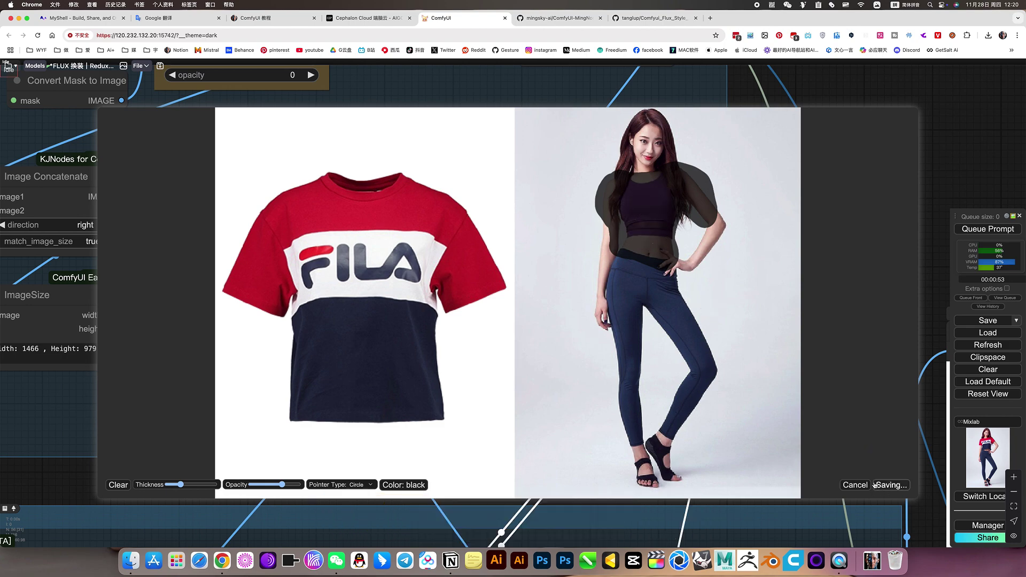
- Inspect the mask coverage on the model in the 上传模特图像 node
{"action": "scroll", "coordinate": [636, 261], "scroll_direction": "down", "scroll_amount": 2}
{"action": "scroll", "coordinate": [634, 261], "scroll_direction": "down", "scroll_amount": 5}
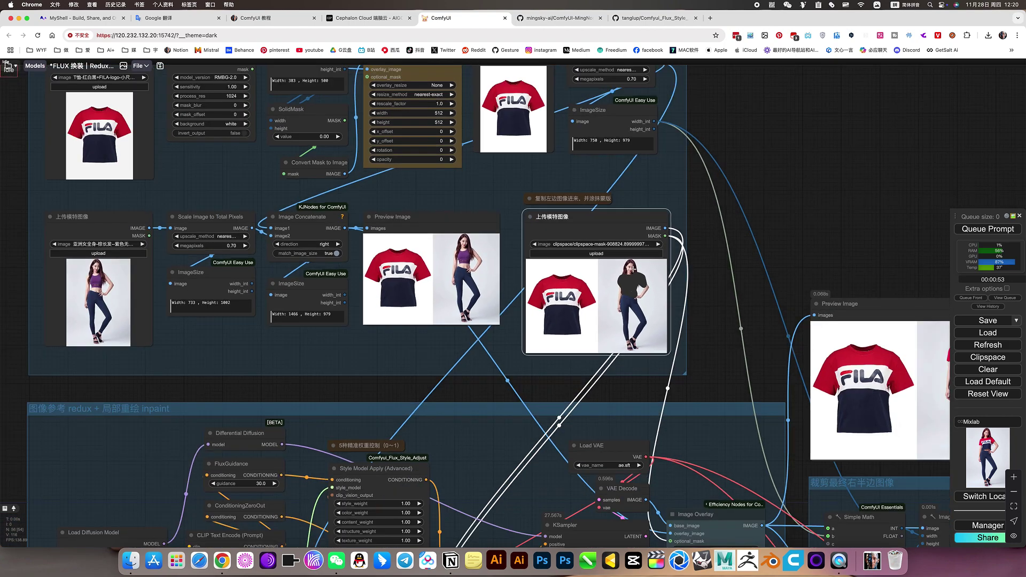
{"action": "scroll", "coordinate": [630, 270], "scroll_direction": "up", "scroll_amount": 7}
{"action": "scroll", "coordinate": [630, 274], "scroll_direction": "up", "scroll_amount": 5}
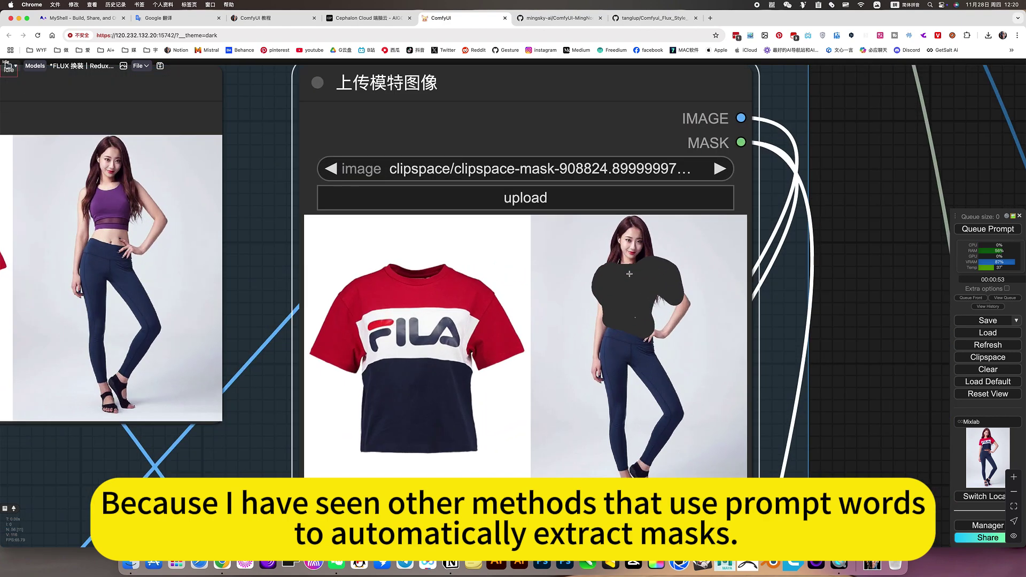
{"action": "right_click", "coordinate": [632, 276]}
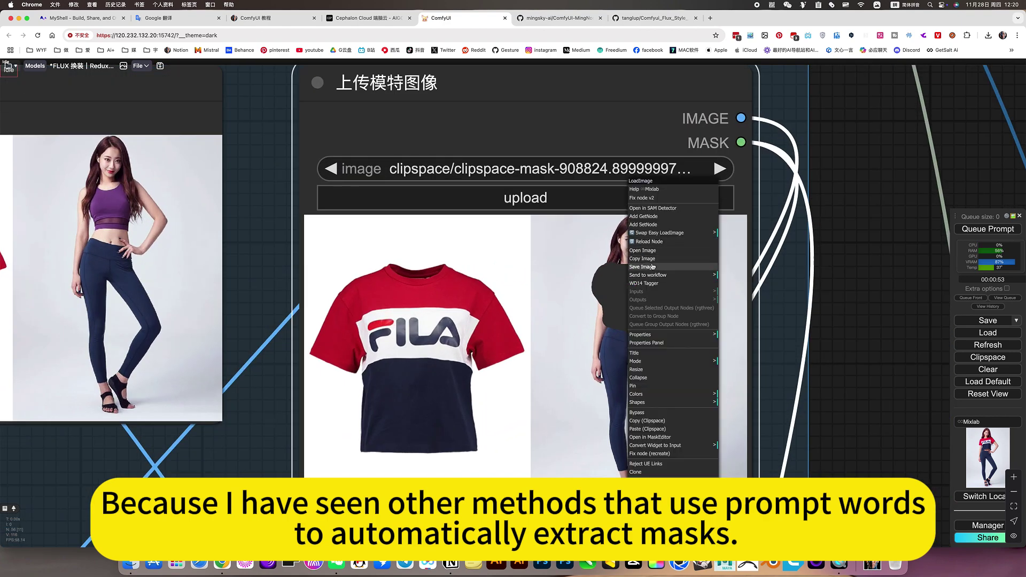
{"action": "left_click", "coordinate": [582, 281]}
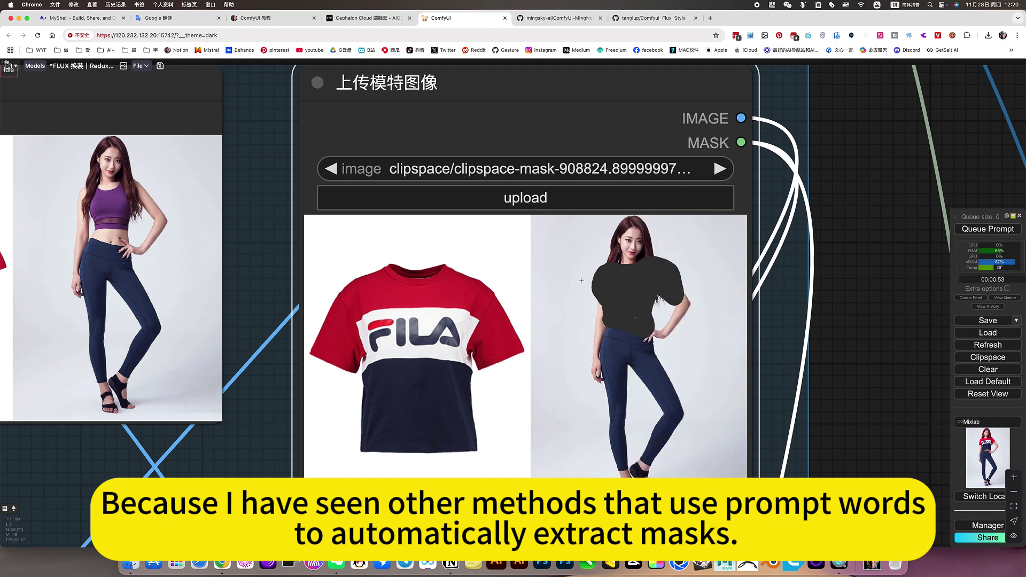
{"action": "right_click", "coordinate": [604, 286]}
{"action": "left_click", "coordinate": [564, 286]}
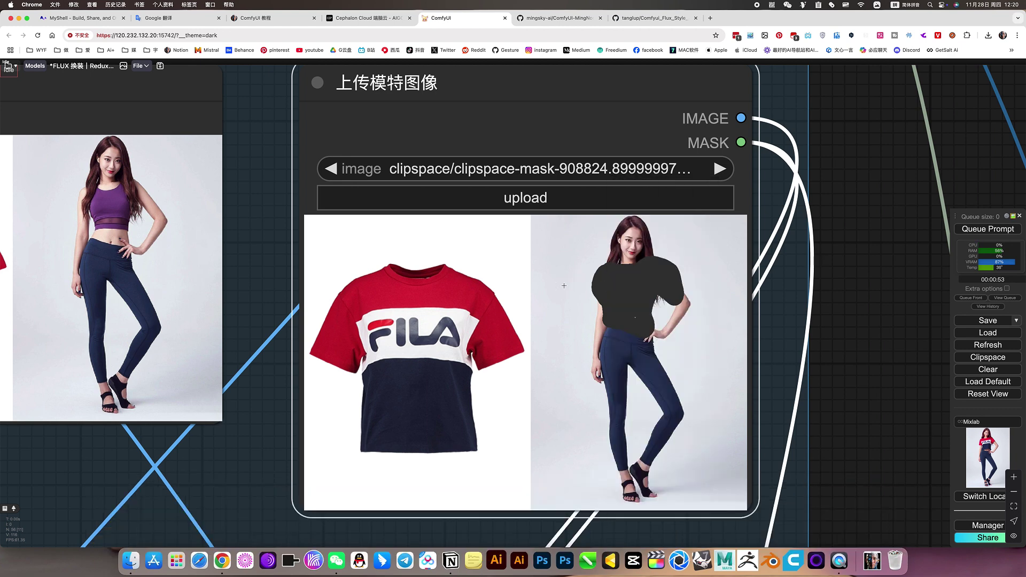
- Reopen the 上传模特图像 image in the mask editor, save the mask back to the node and queue the workflow
{"action": "right_click", "coordinate": [637, 288]}
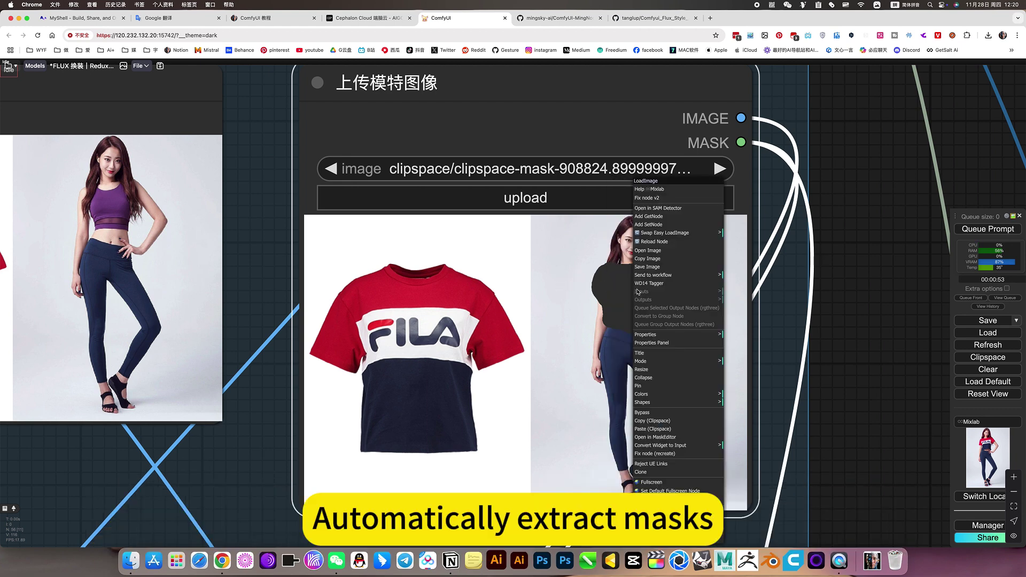
{"action": "left_click", "coordinate": [655, 437]}
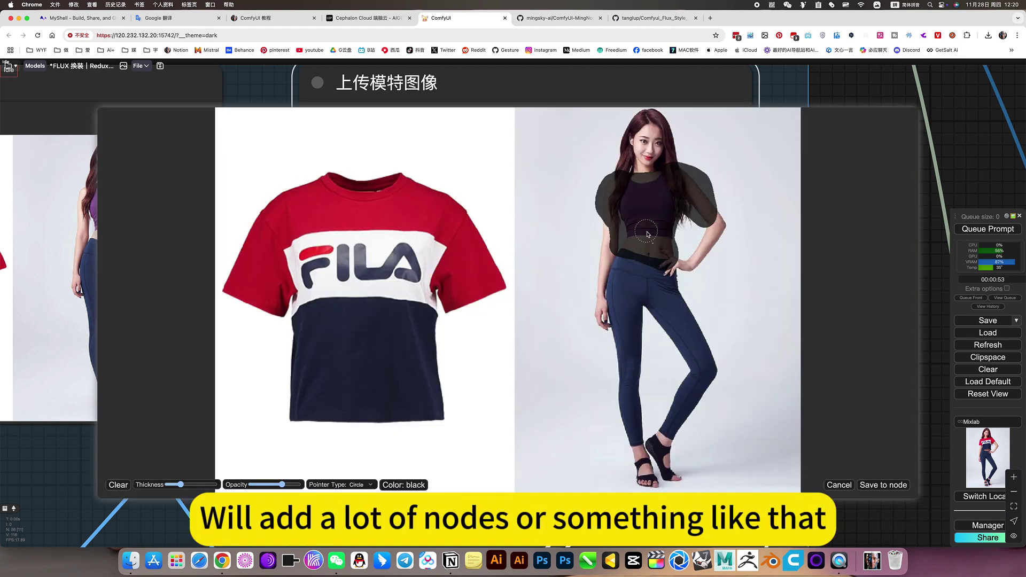
{"action": "left_click", "coordinate": [882, 485]}
{"action": "scroll", "coordinate": [755, 401], "scroll_direction": "down", "scroll_amount": 6}
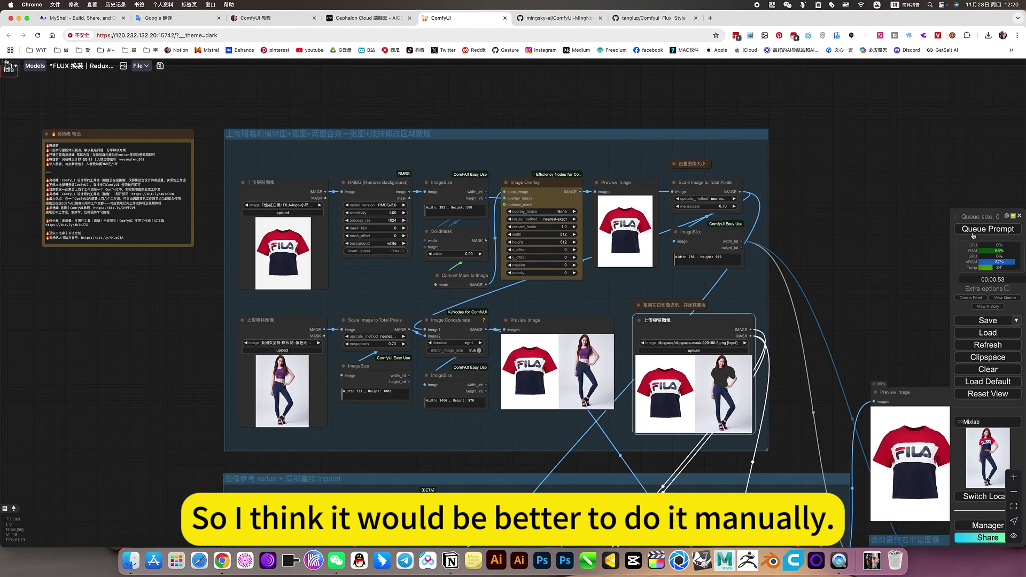
{"action": "left_click", "coordinate": [973, 232]}
- Examine the megapixels setting of the Scale Image to Total Pixels node under the 设置图像大小 note and the resulting image dimensions
{"action": "scroll", "coordinate": [867, 313], "scroll_direction": "down", "scroll_amount": 4}
{"action": "left_click_drag", "start_coordinate": [868, 312], "coordinate": [416, 124]}
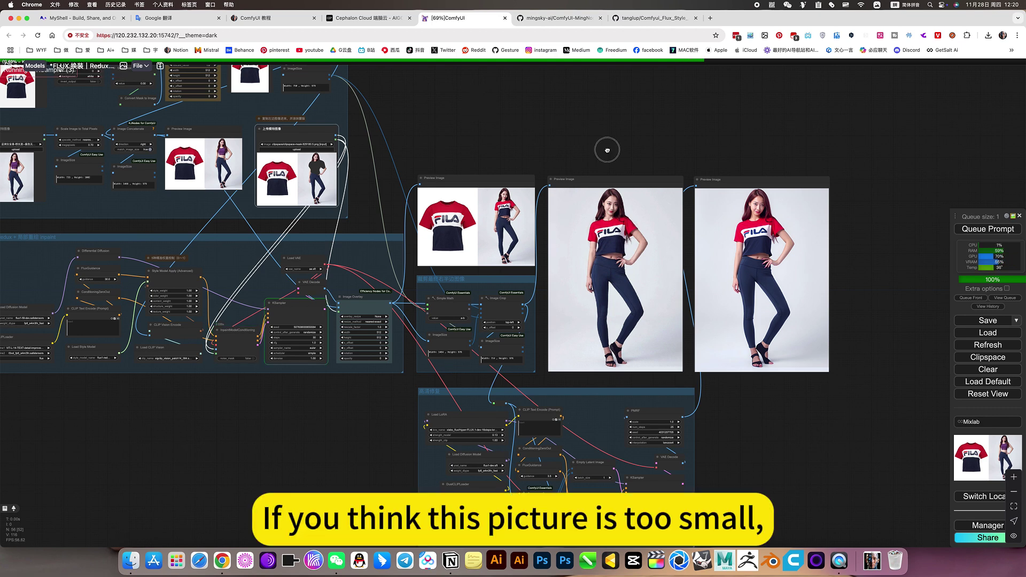
{"action": "left_click_drag", "start_coordinate": [607, 151], "coordinate": [900, 341]}
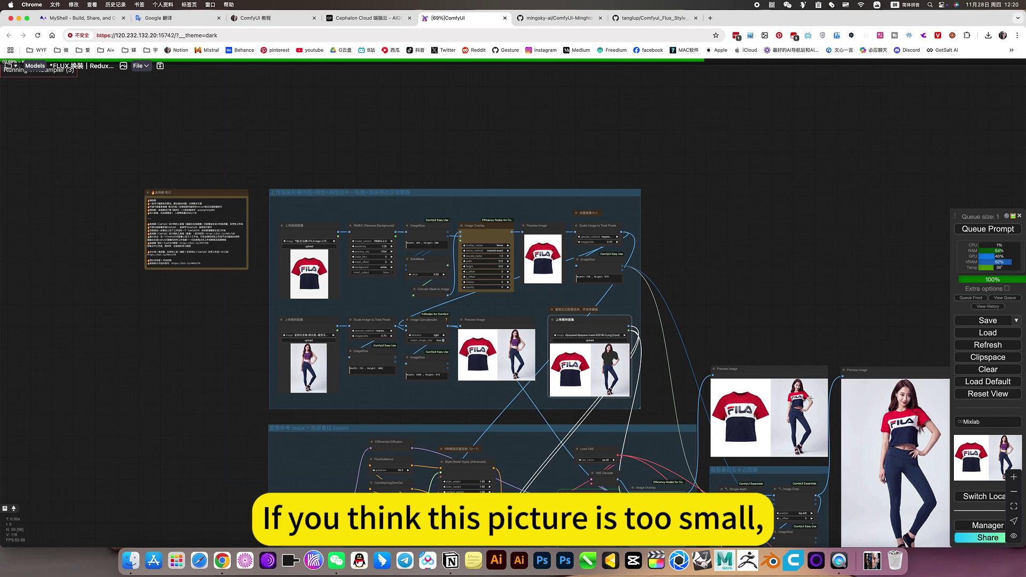
{"action": "scroll", "coordinate": [810, 398], "scroll_direction": "up", "scroll_amount": 10}
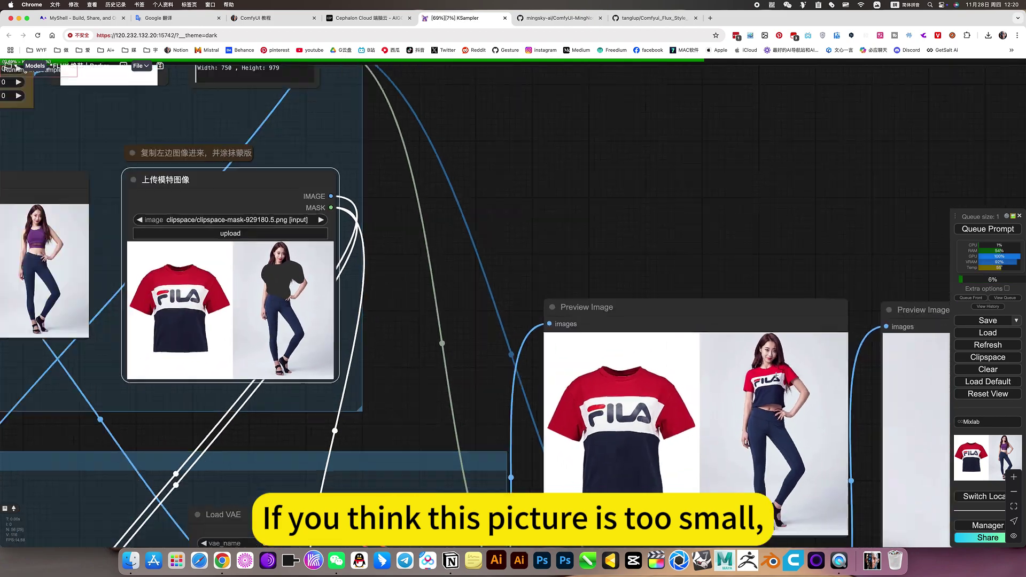
{"action": "scroll", "coordinate": [776, 376], "scroll_direction": "down", "scroll_amount": 5}
{"action": "left_click_drag", "start_coordinate": [575, 188], "coordinate": [759, 318]}
{"action": "scroll", "coordinate": [609, 219], "scroll_direction": "up", "scroll_amount": 6}
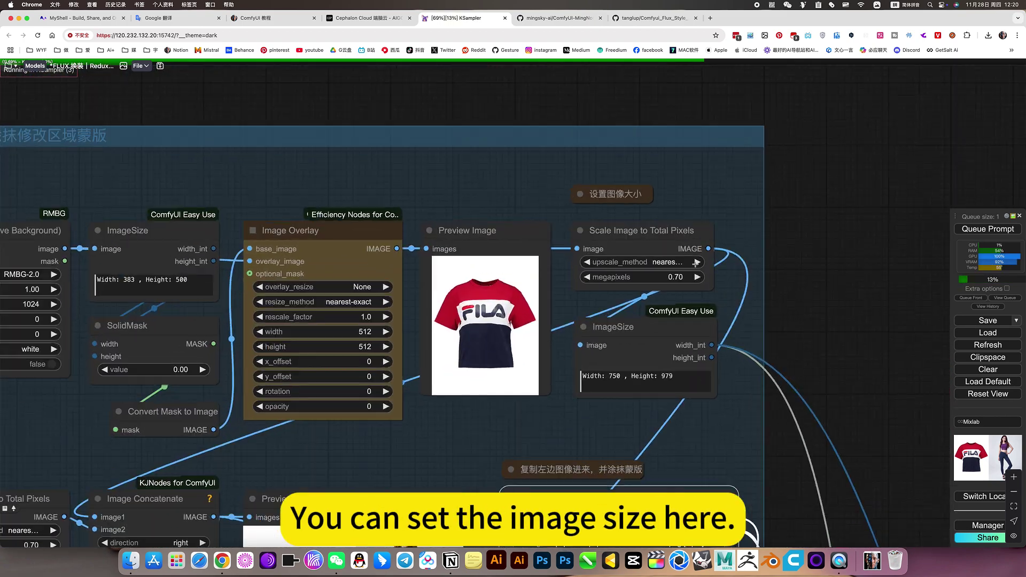
{"action": "scroll", "coordinate": [628, 191], "scroll_direction": "up", "scroll_amount": 6}
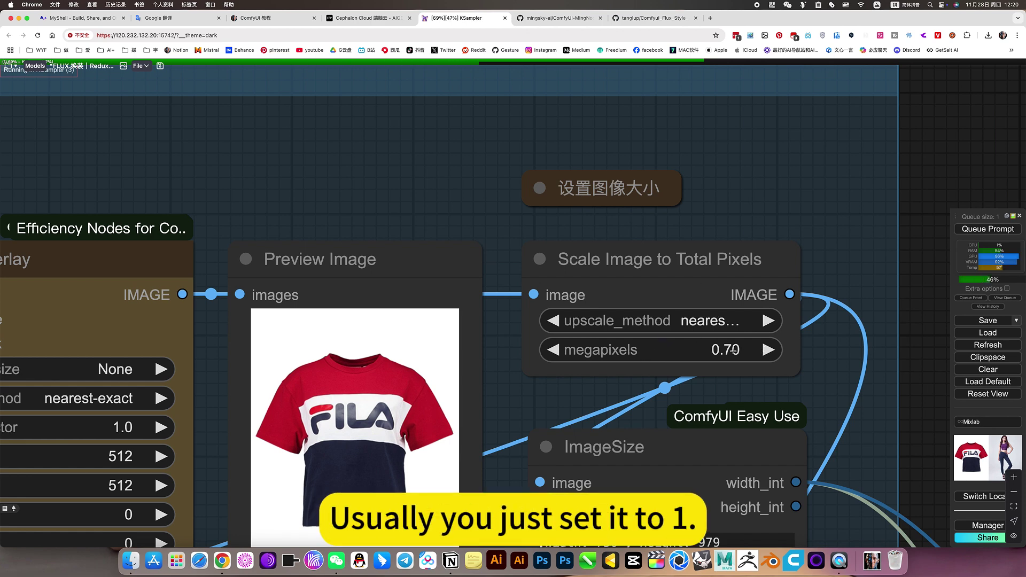
{"action": "scroll", "coordinate": [734, 350], "scroll_direction": "down", "scroll_amount": 6}
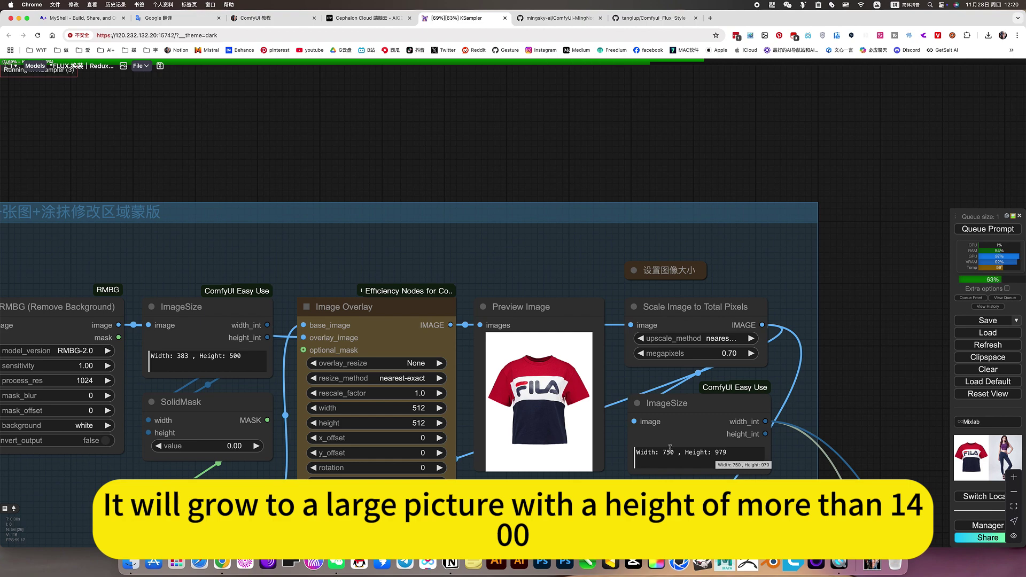
- Survey the whole workflow while it runs and examine how accurately the shirt is reproduced in the result previews
{"action": "scroll", "coordinate": [818, 501], "scroll_direction": "down", "scroll_amount": 7}
{"action": "left_click_drag", "start_coordinate": [878, 476], "coordinate": [655, 234]}
{"action": "scroll", "coordinate": [656, 375], "scroll_direction": "down", "scroll_amount": 2}
{"action": "scroll", "coordinate": [655, 376], "scroll_direction": "down", "scroll_amount": 3}
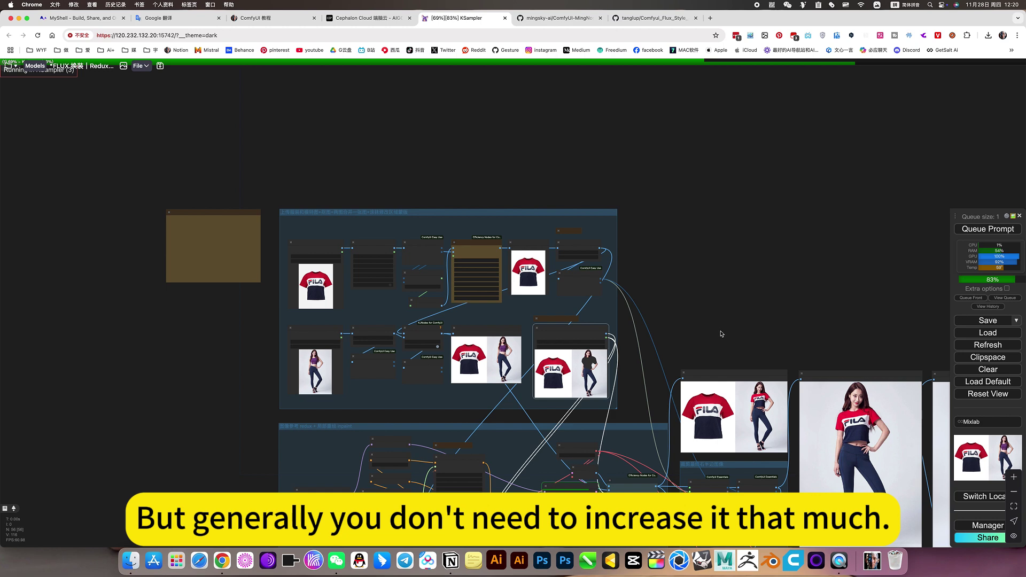
{"action": "left_click_drag", "start_coordinate": [721, 333], "coordinate": [673, 247]}
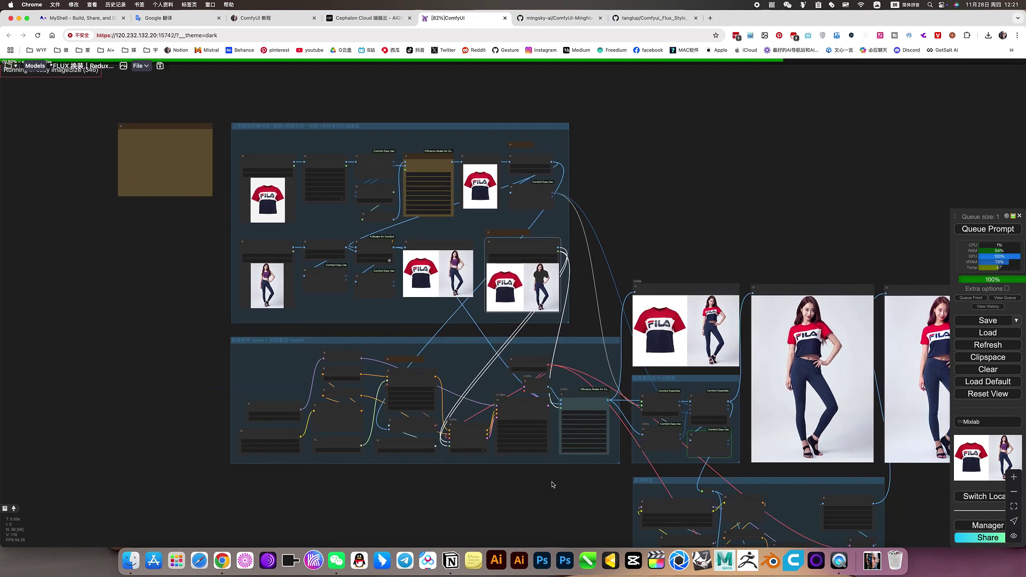
{"action": "scroll", "coordinate": [552, 488], "scroll_direction": "right", "scroll_amount": 3}
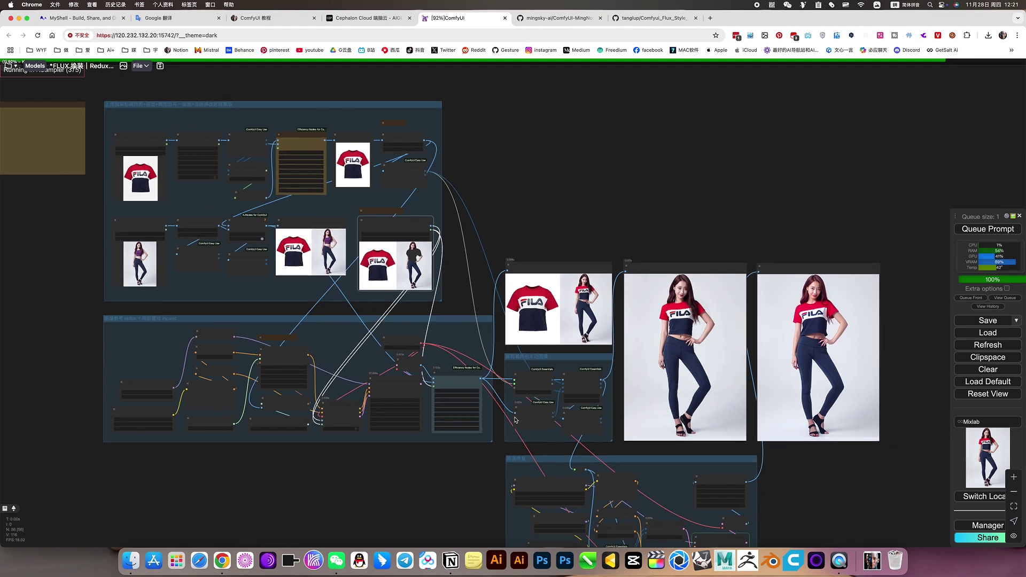
{"action": "scroll", "coordinate": [702, 318], "scroll_direction": "up", "scroll_amount": 3}
{"action": "scroll", "coordinate": [702, 318], "scroll_direction": "up", "scroll_amount": 2}
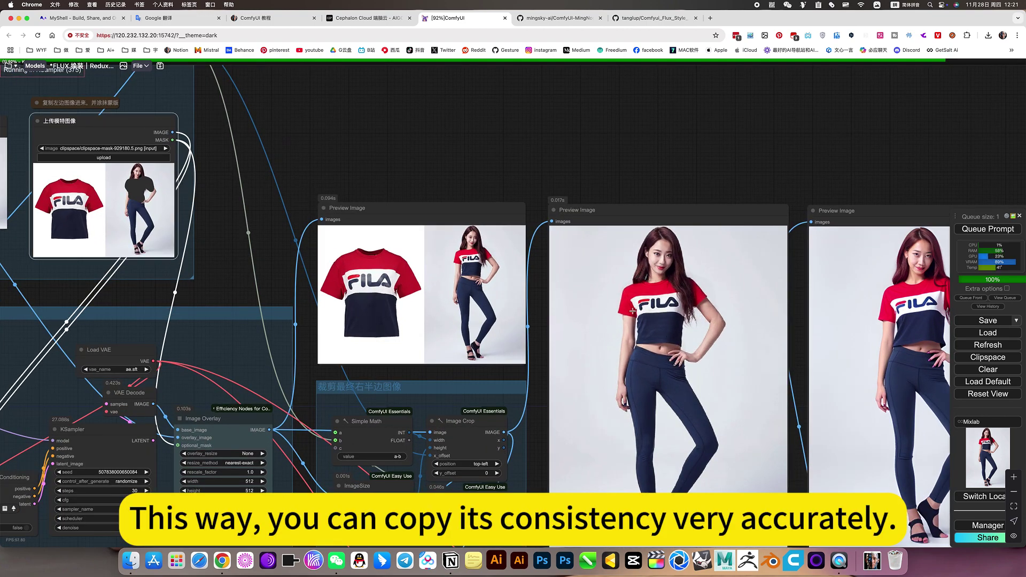
- Compare the side-by-side shirt-and-model input and its masked copy with the redrawn result to review clothing consistency
{"action": "left_click_drag", "start_coordinate": [436, 124], "coordinate": [910, 156]}
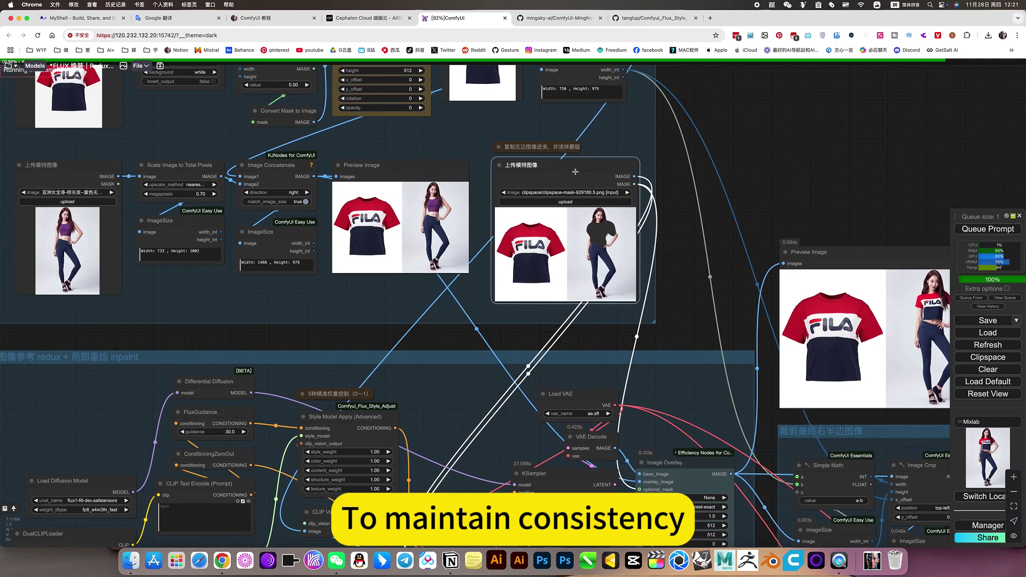
{"action": "left_click_drag", "start_coordinate": [695, 234], "coordinate": [764, 215]}
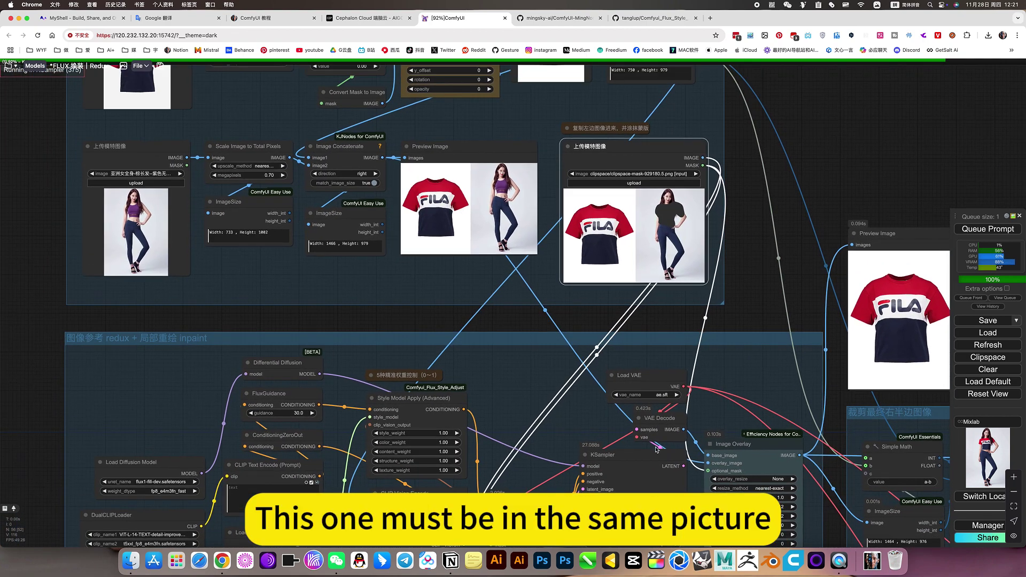
{"action": "scroll", "coordinate": [467, 195], "scroll_direction": "up", "scroll_amount": 5}
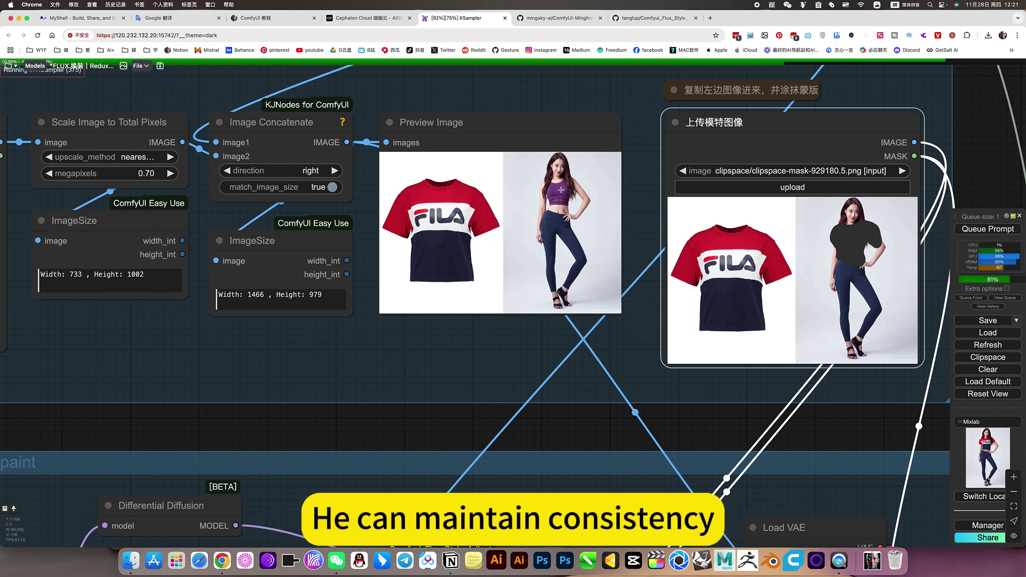
{"action": "scroll", "coordinate": [477, 173], "scroll_direction": "up", "scroll_amount": 5}
{"action": "scroll", "coordinate": [412, 260], "scroll_direction": "down", "scroll_amount": 6}
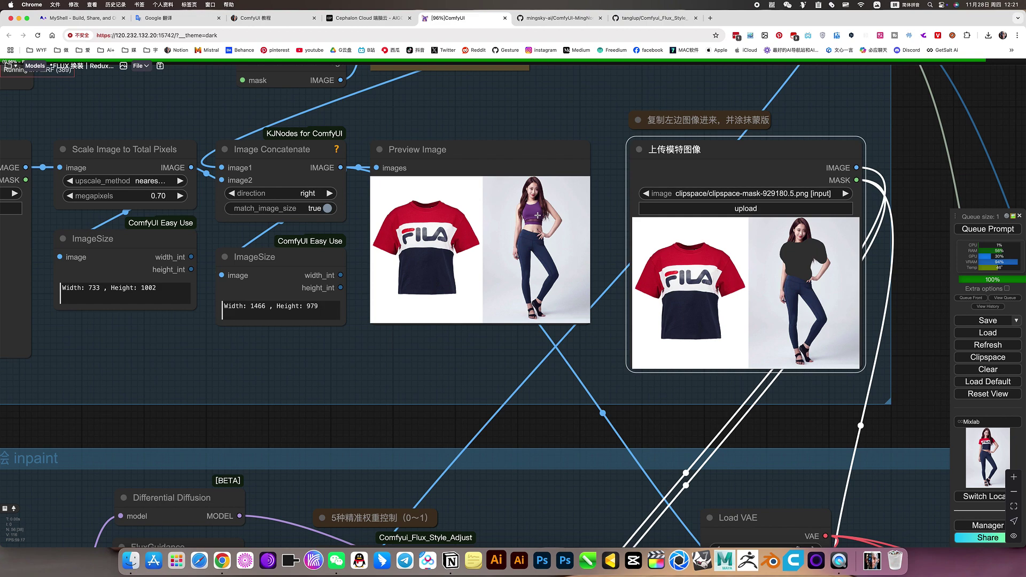
{"action": "scroll", "coordinate": [490, 253], "scroll_direction": "down", "scroll_amount": 3}
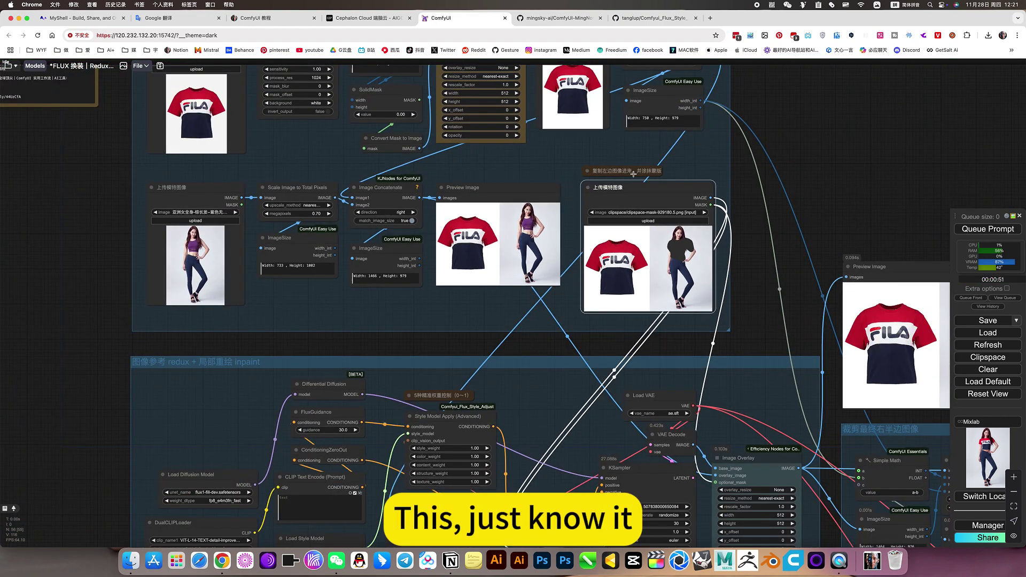
{"action": "scroll", "coordinate": [633, 172], "scroll_direction": "up", "scroll_amount": 5}
{"action": "scroll", "coordinate": [542, 293], "scroll_direction": "down", "scroll_amount": 5}
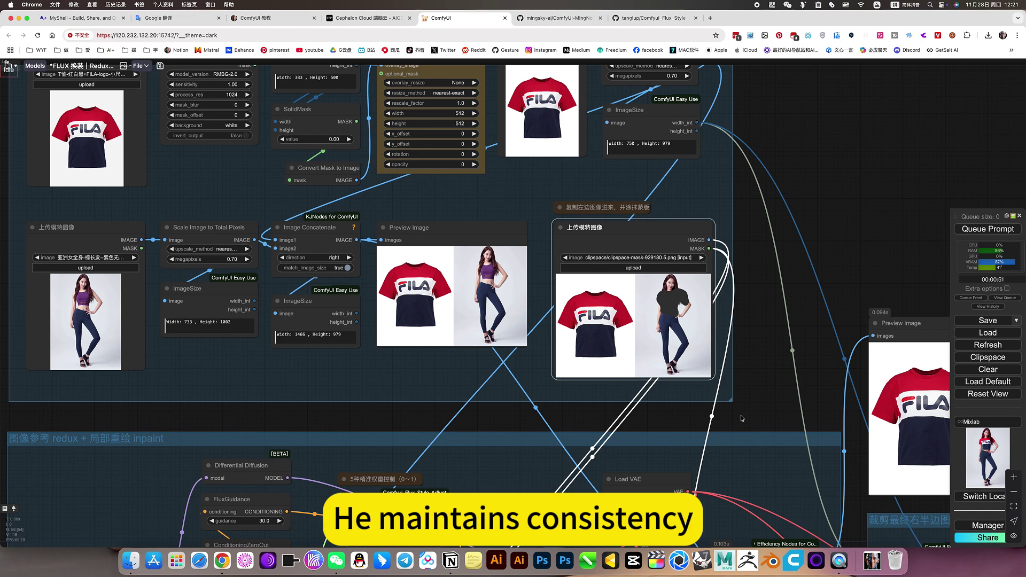
{"action": "scroll", "coordinate": [757, 421], "scroll_direction": "down", "scroll_amount": 5}
{"action": "scroll", "coordinate": [653, 349], "scroll_direction": "up", "scroll_amount": 3}
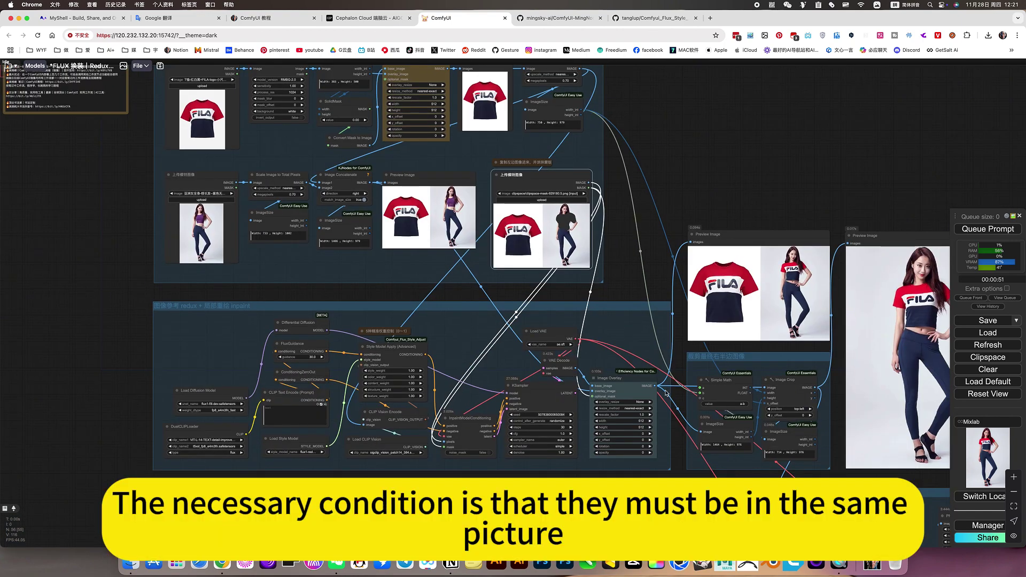
{"action": "left_click_drag", "start_coordinate": [504, 485], "coordinate": [412, 479]}
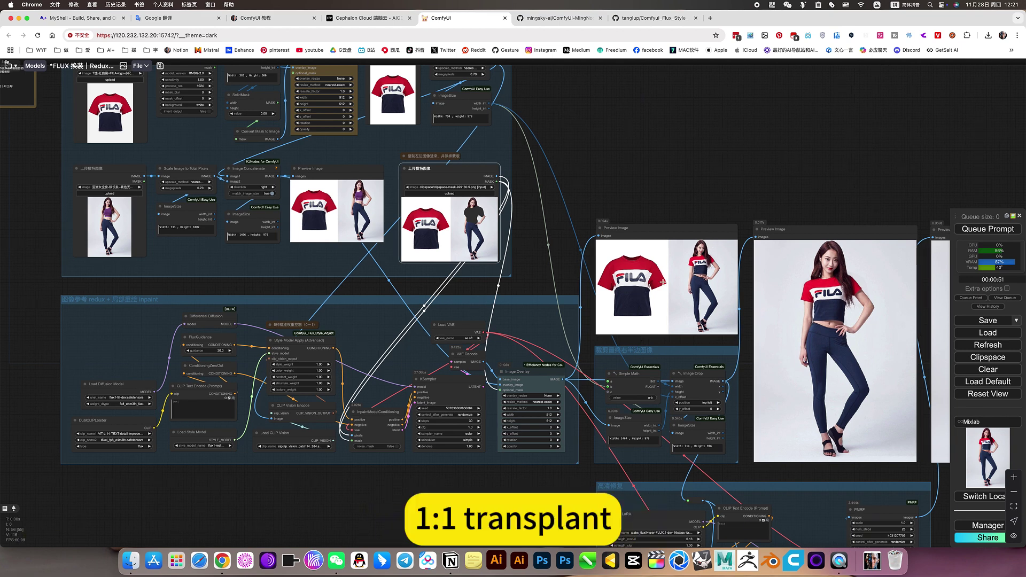
- Examine the five weight settings of the Style Model Apply (Advanced) node in the Redux and inpaint group
{"action": "left_click_drag", "start_coordinate": [704, 190], "coordinate": [700, 196]}
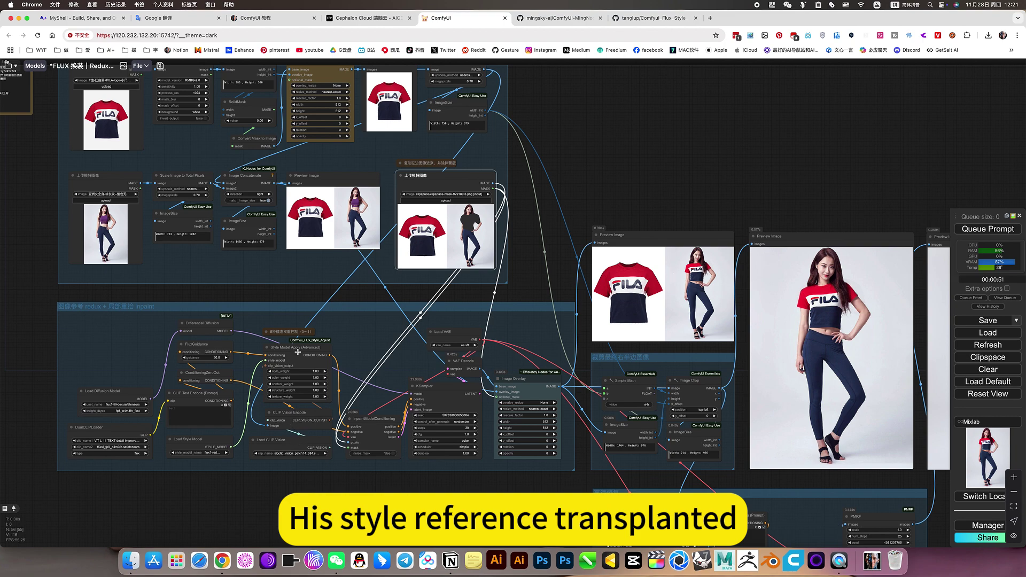
{"action": "scroll", "coordinate": [298, 352], "scroll_direction": "up", "scroll_amount": 10}
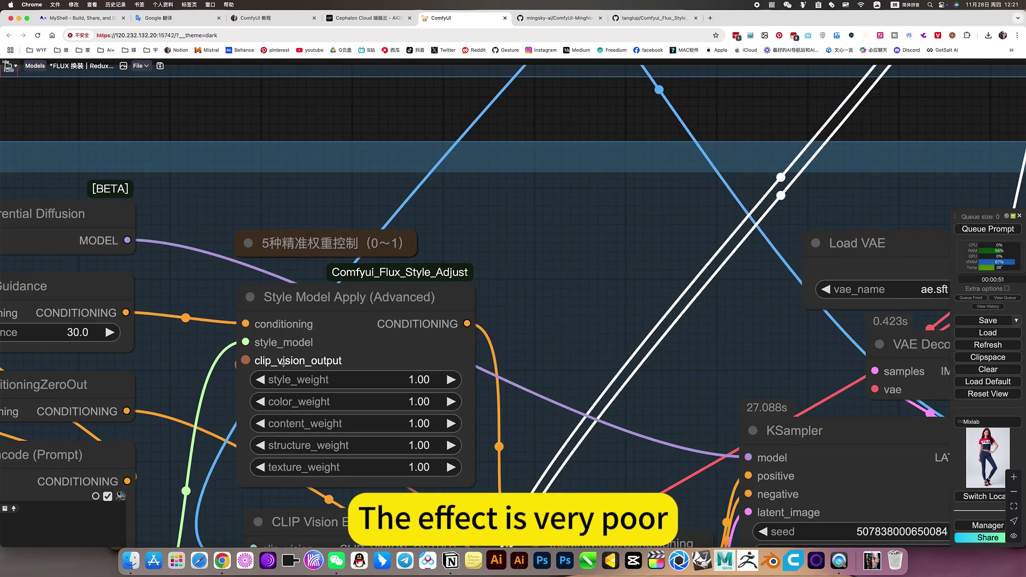
{"action": "left_click", "coordinate": [357, 303]}
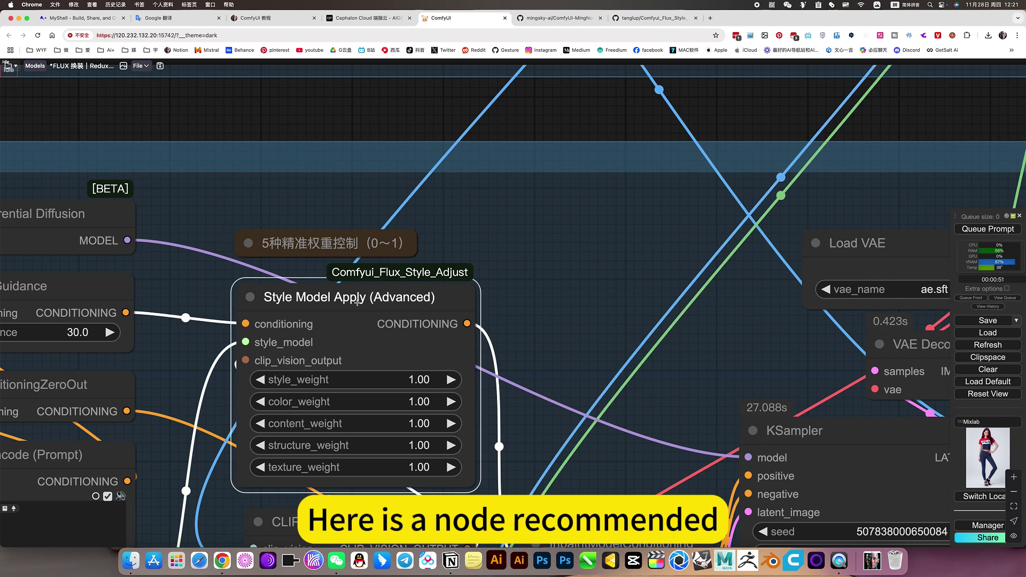
{"action": "scroll", "coordinate": [357, 303], "scroll_direction": "down", "scroll_amount": 1}
{"action": "left_click_drag", "start_coordinate": [511, 308], "coordinate": [581, 207]}
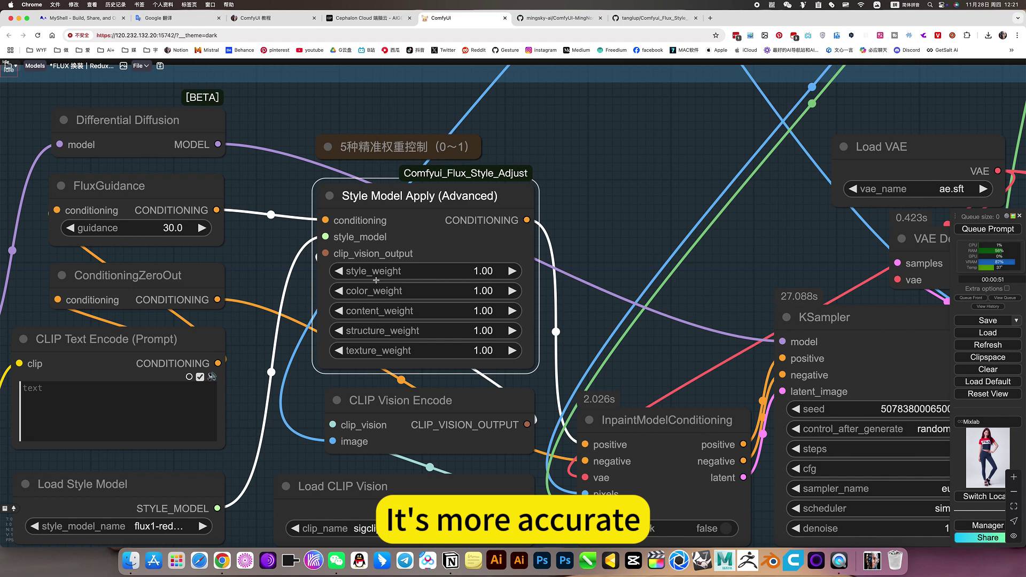
- Switch to the Comfyui_Flux_Style_Adjust GitHub page and review the README's node weight controls and two-image Redux fusion examples
{"action": "left_click", "coordinate": [636, 19]}
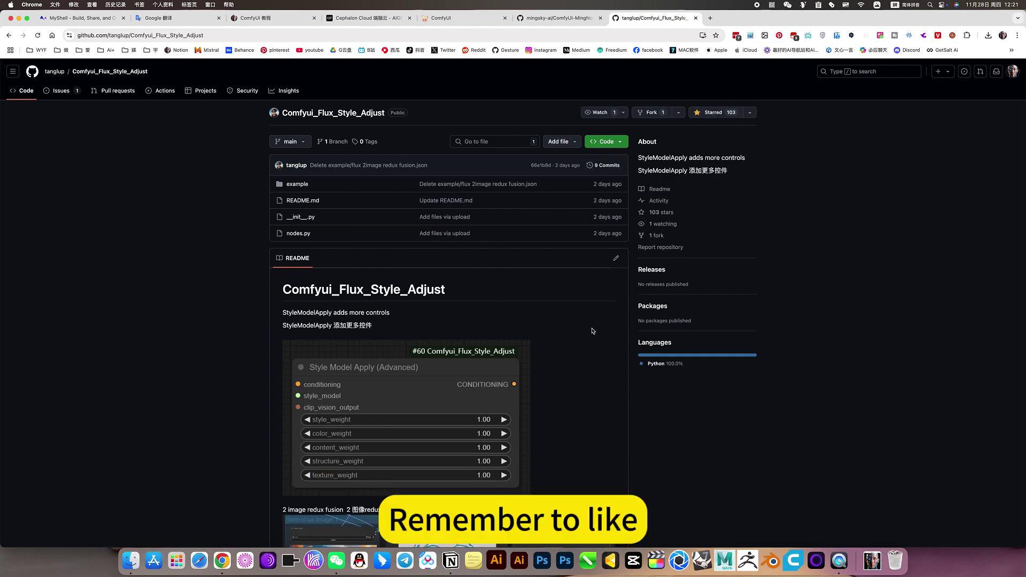
{"action": "scroll", "coordinate": [592, 331], "scroll_direction": "down", "scroll_amount": 5}
{"action": "scroll", "coordinate": [381, 302], "scroll_direction": "down", "scroll_amount": 3}
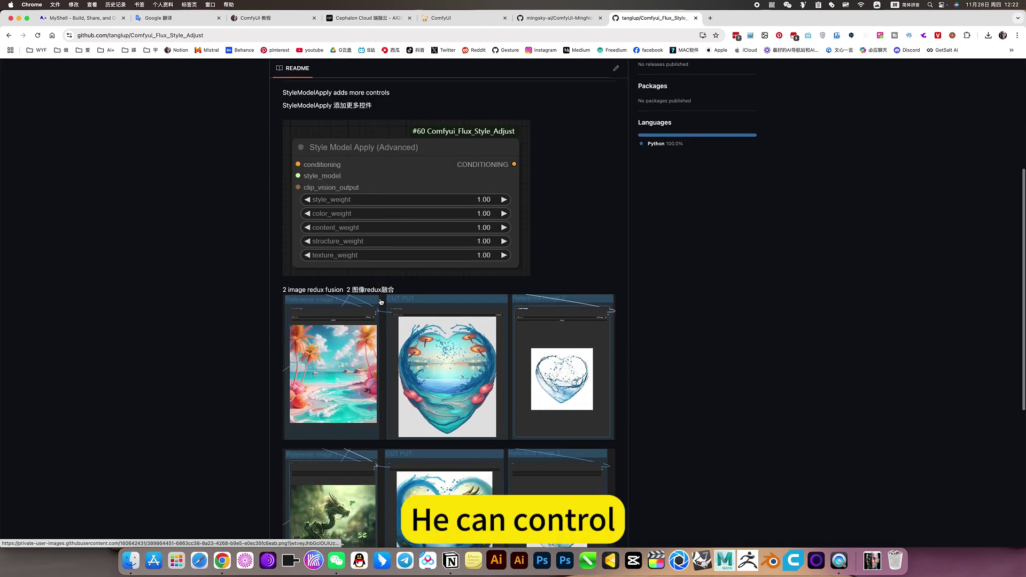
{"action": "scroll", "coordinate": [381, 302], "scroll_direction": "up", "scroll_amount": 1}
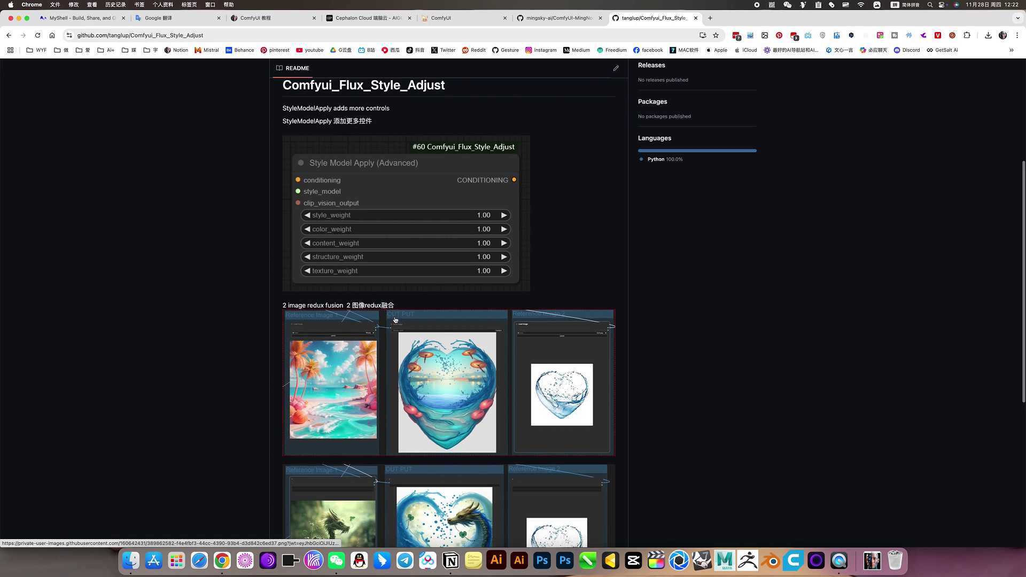
{"action": "scroll", "coordinate": [438, 302], "scroll_direction": "down", "scroll_amount": 3}
{"action": "scroll", "coordinate": [489, 319], "scroll_direction": "down", "scroll_amount": 3}
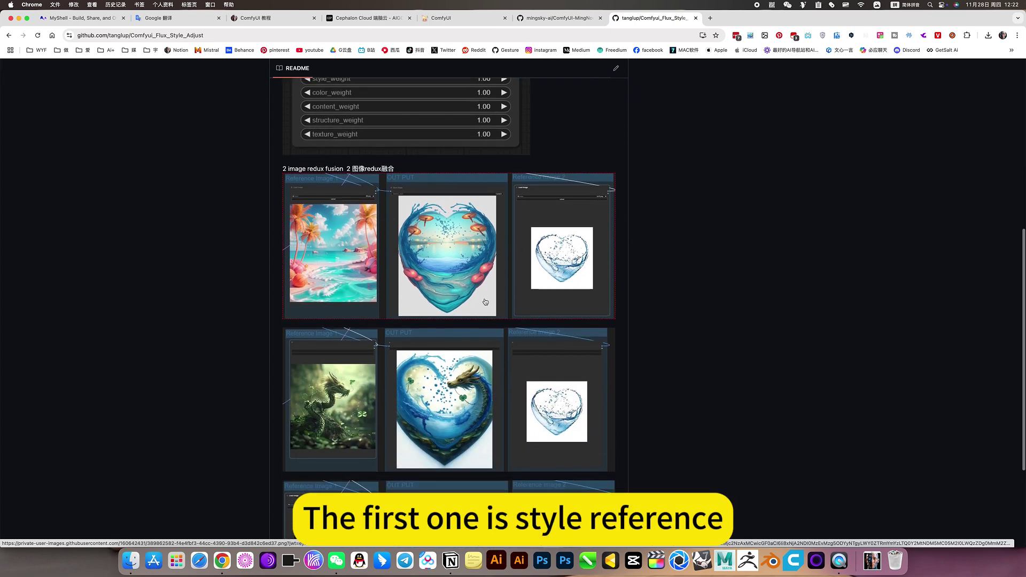
{"action": "scroll", "coordinate": [486, 302], "scroll_direction": "up", "scroll_amount": 2}
{"action": "scroll", "coordinate": [408, 332], "scroll_direction": "down", "scroll_amount": 4}
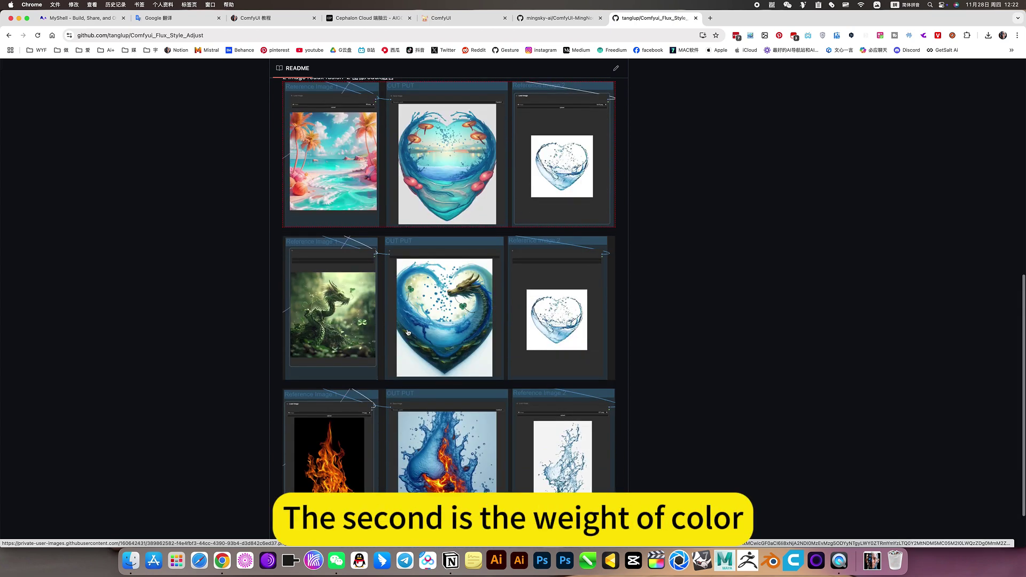
{"action": "scroll", "coordinate": [408, 333], "scroll_direction": "down", "scroll_amount": 2}
{"action": "scroll", "coordinate": [505, 238], "scroll_direction": "up", "scroll_amount": 5}
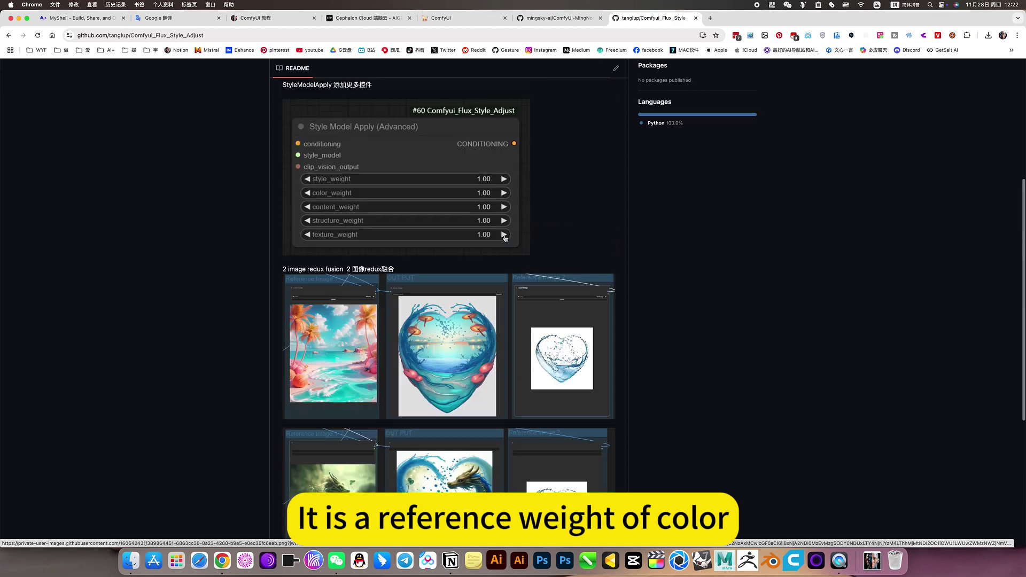
{"action": "scroll", "coordinate": [505, 238], "scroll_direction": "up", "scroll_amount": 3}
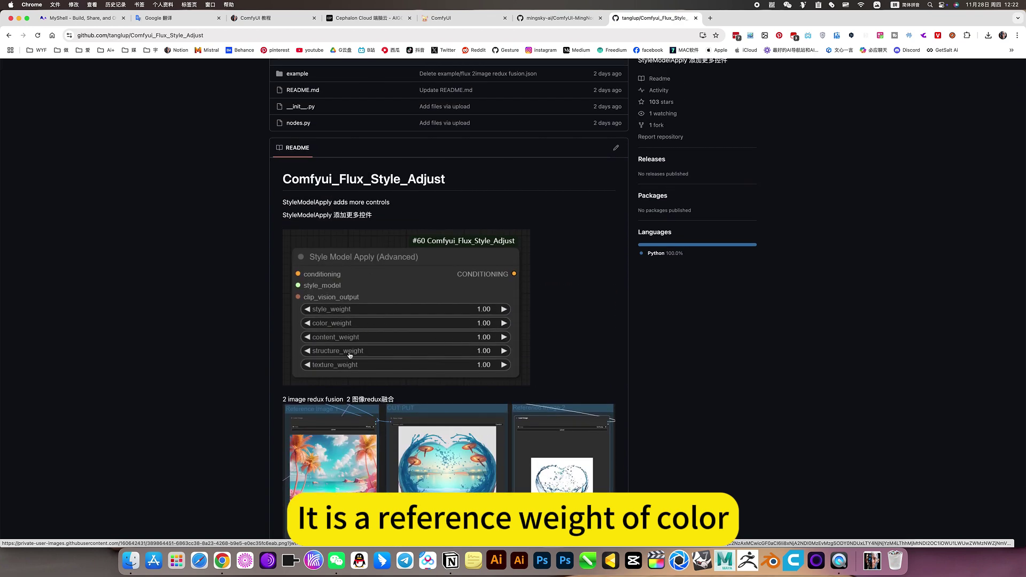
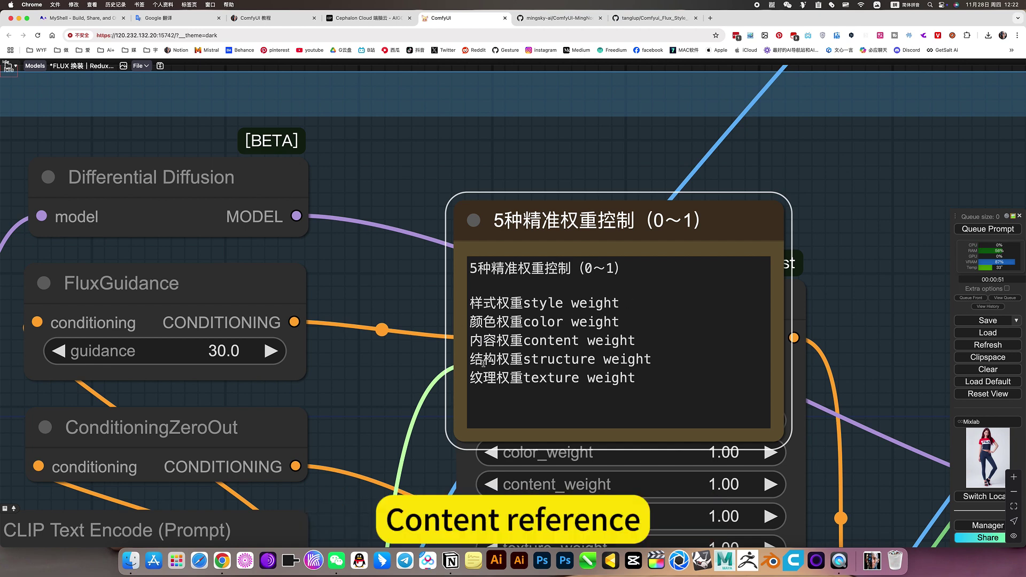
- Collapse the note listing the five weight controls and examine the weight settings of the Style Model Apply (Advanced) node beneath it
{"action": "left_click", "coordinate": [475, 220]}
{"action": "scroll", "coordinate": [655, 353], "scroll_direction": "down", "scroll_amount": 5}
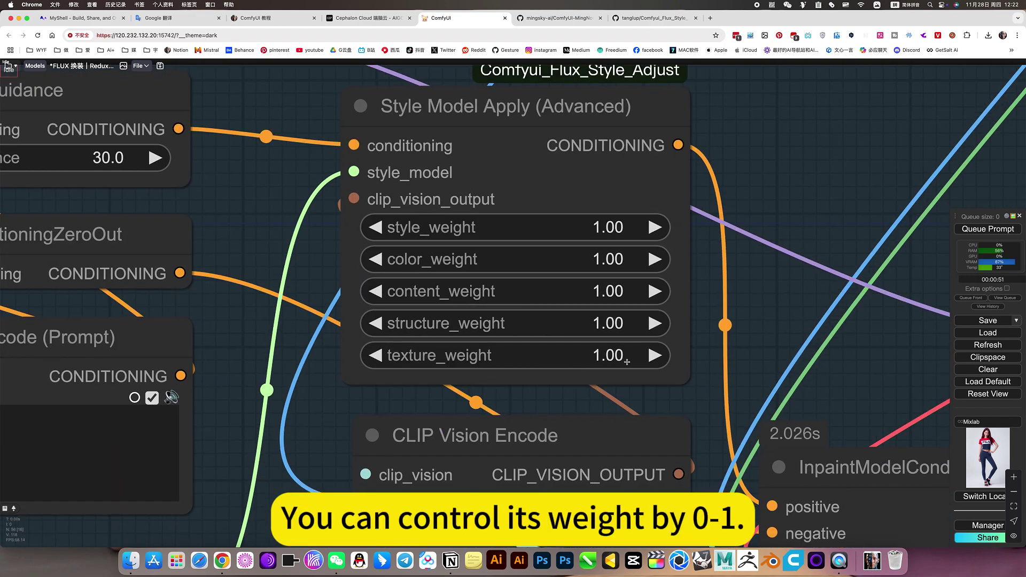
{"action": "scroll", "coordinate": [745, 374], "scroll_direction": "up", "scroll_amount": 3}
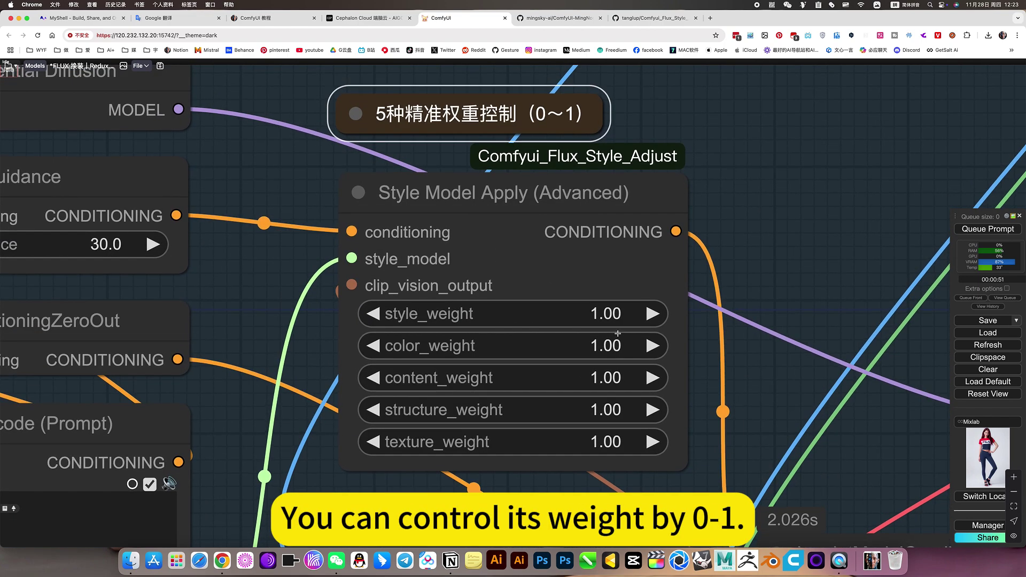
{"action": "scroll", "coordinate": [628, 341], "scroll_direction": "down", "scroll_amount": 1}
{"action": "scroll", "coordinate": [628, 340], "scroll_direction": "down", "scroll_amount": 8}
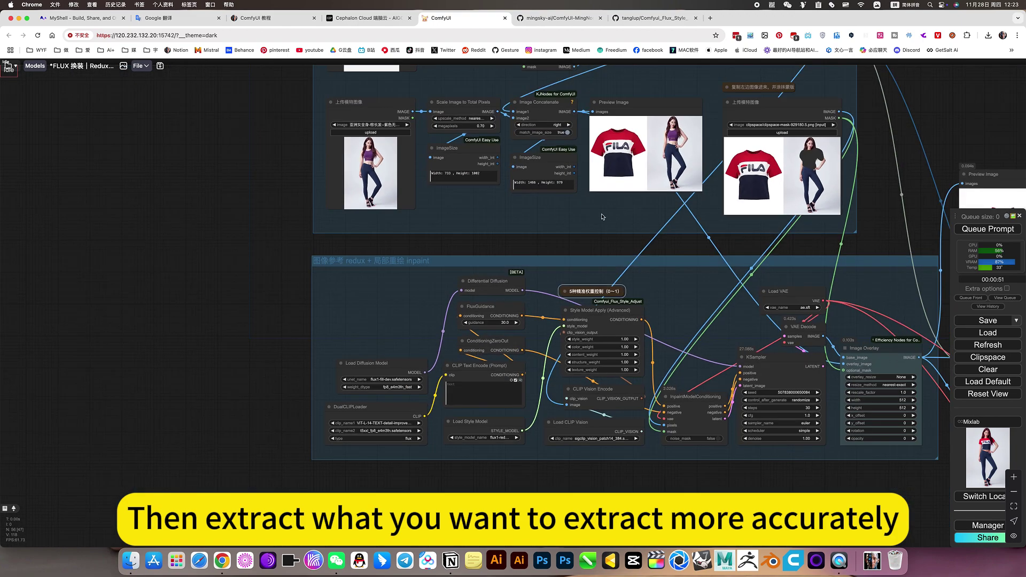
- Examine the PMRF node and its neighbouring nodes in the HD repair group
{"action": "scroll", "coordinate": [543, 128], "scroll_direction": "right", "scroll_amount": 5}
{"action": "scroll", "coordinate": [587, 216], "scroll_direction": "down", "scroll_amount": 4}
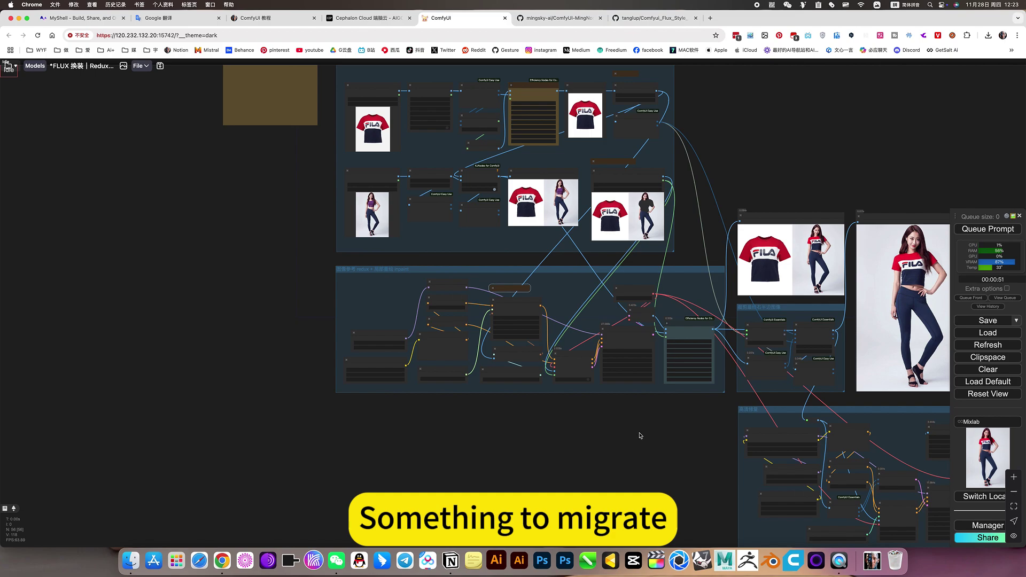
{"action": "scroll", "coordinate": [641, 436], "scroll_direction": "right", "scroll_amount": 10}
{"action": "scroll", "coordinate": [737, 421], "scroll_direction": "up", "scroll_amount": 5}
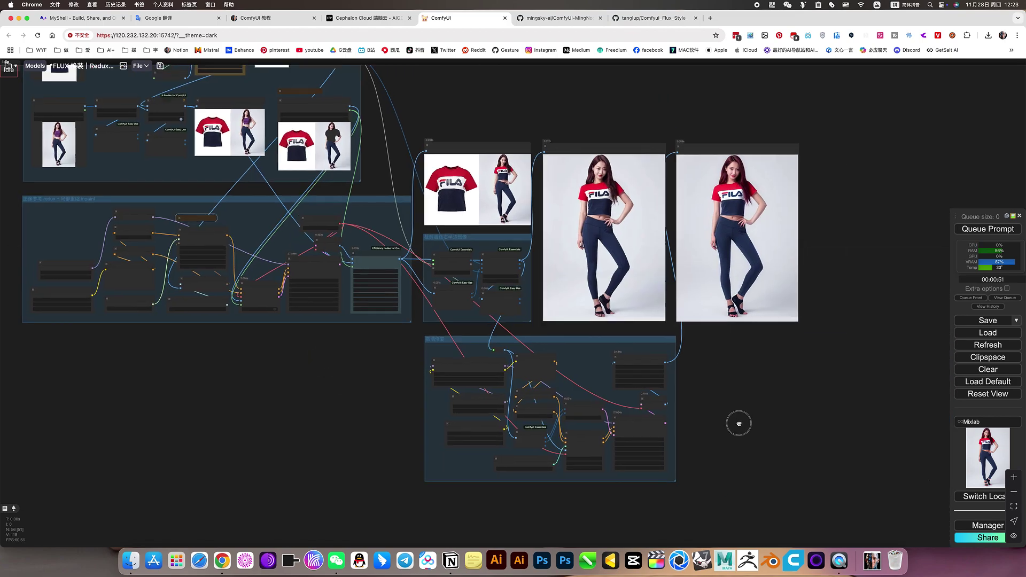
{"action": "scroll", "coordinate": [689, 428], "scroll_direction": "up", "scroll_amount": 3}
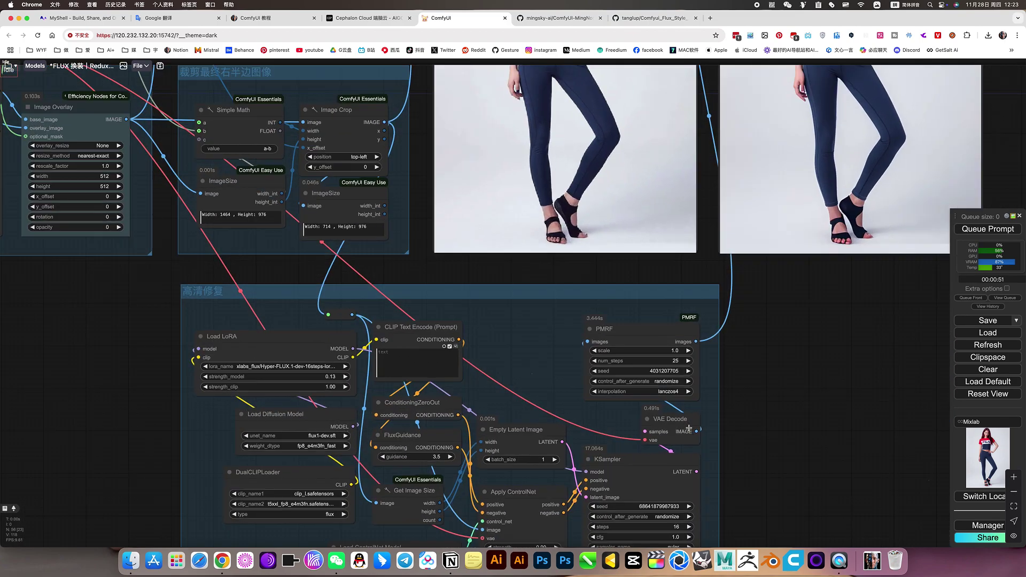
{"action": "scroll", "coordinate": [673, 411], "scroll_direction": "down", "scroll_amount": 1}
{"action": "scroll", "coordinate": [663, 392], "scroll_direction": "up", "scroll_amount": 4}
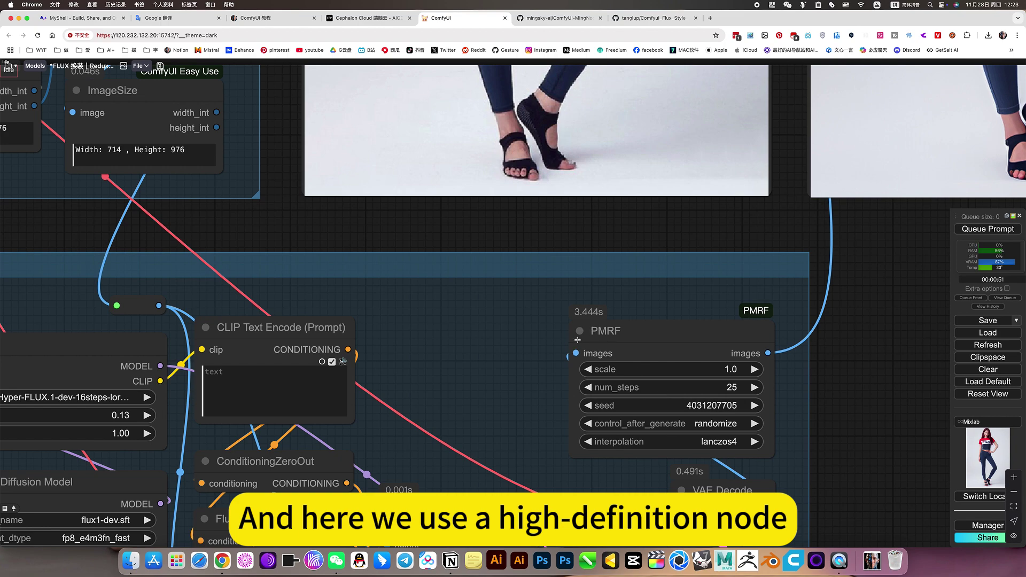
{"action": "scroll", "coordinate": [641, 423], "scroll_direction": "down", "scroll_amount": 5}
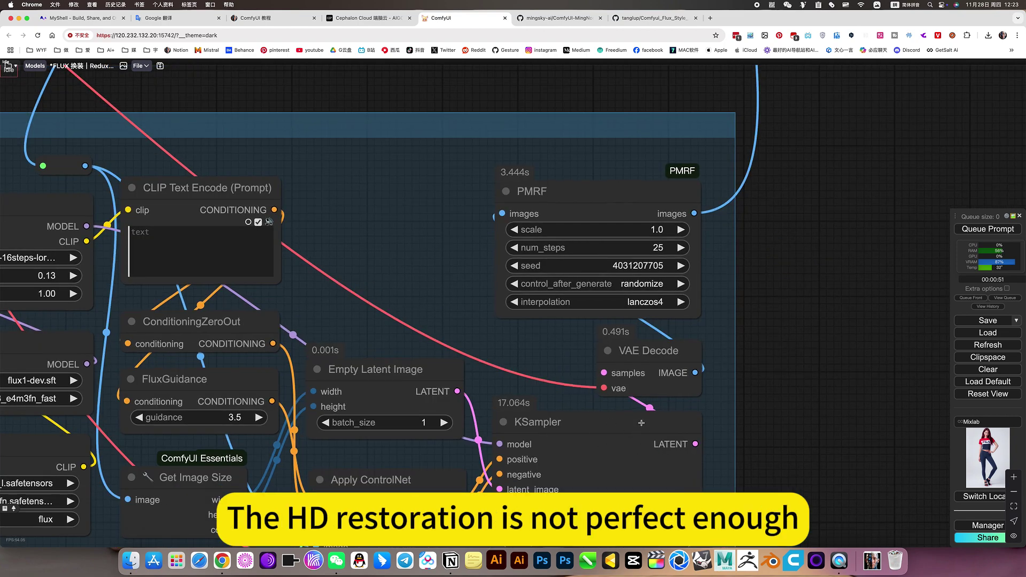
{"action": "scroll", "coordinate": [794, 300], "scroll_direction": "up", "scroll_amount": 3}
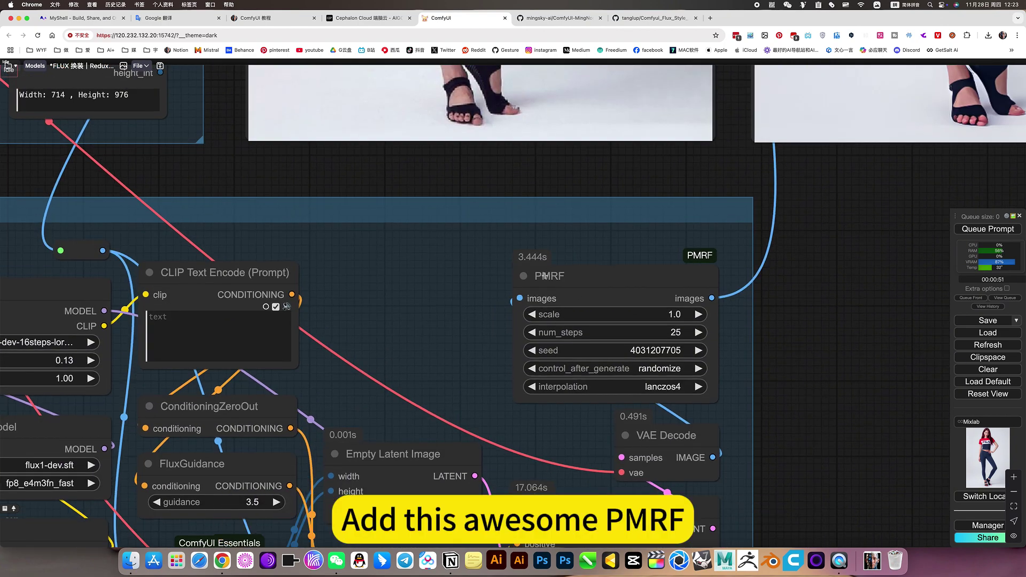
{"action": "left_click", "coordinate": [544, 276]}
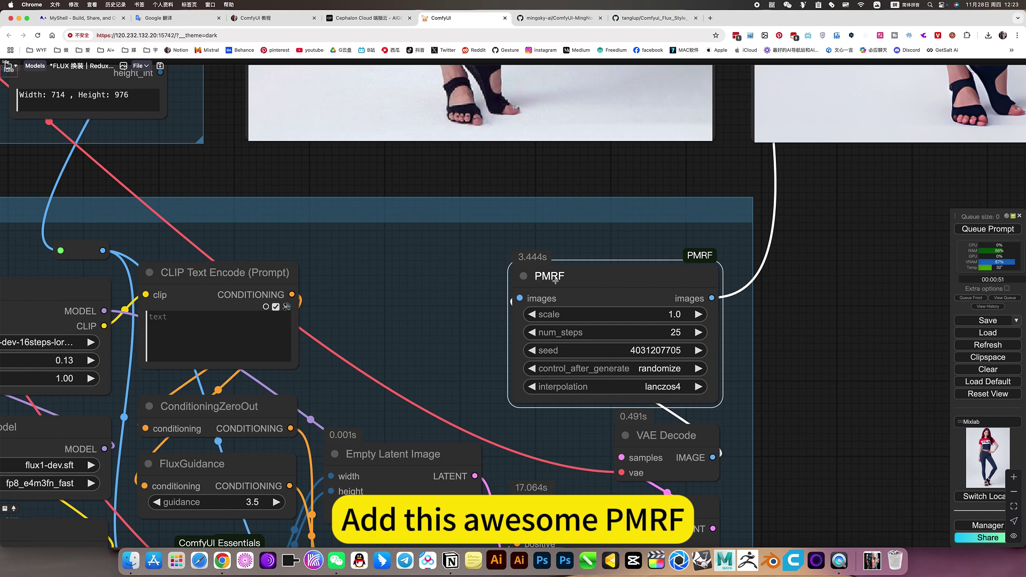
{"action": "scroll", "coordinate": [720, 383], "scroll_direction": "down", "scroll_amount": 5}
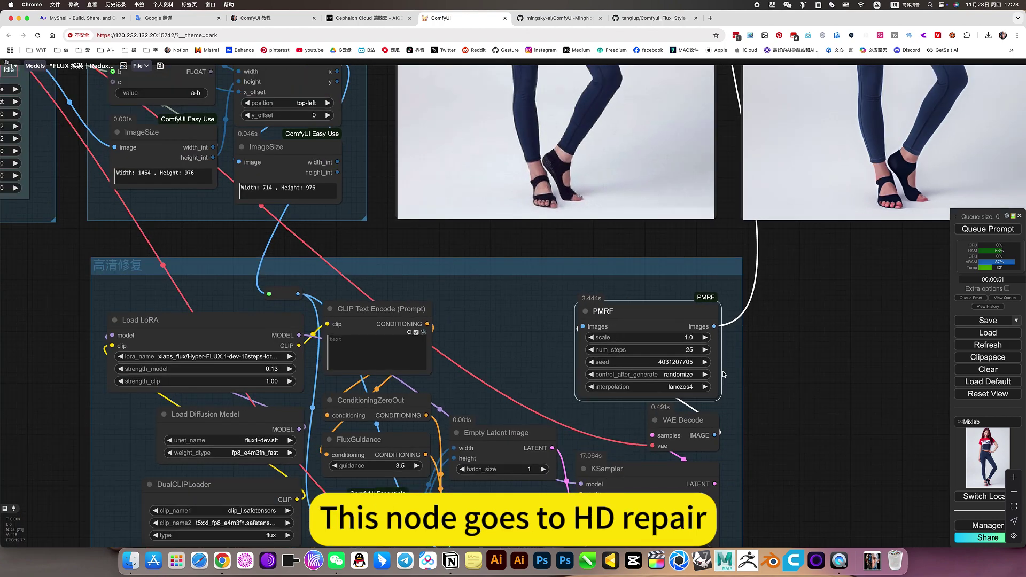
- Compare the cropped outfit-change preview with the HD-repaired preview for differences in colour and clothing detail
{"action": "scroll", "coordinate": [750, 381], "scroll_direction": "down", "scroll_amount": 6}
{"action": "left_click_drag", "start_coordinate": [785, 380], "coordinate": [734, 424]}
{"action": "scroll", "coordinate": [731, 181], "scroll_direction": "up", "scroll_amount": 3}
{"action": "scroll", "coordinate": [732, 181], "scroll_direction": "up", "scroll_amount": 4}
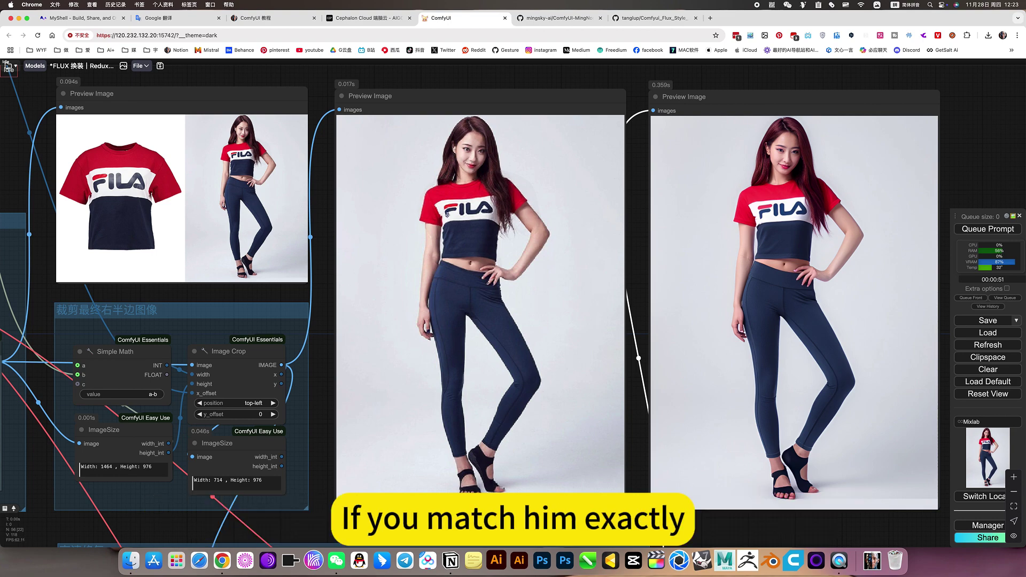
{"action": "scroll", "coordinate": [453, 226], "scroll_direction": "down", "scroll_amount": 6}
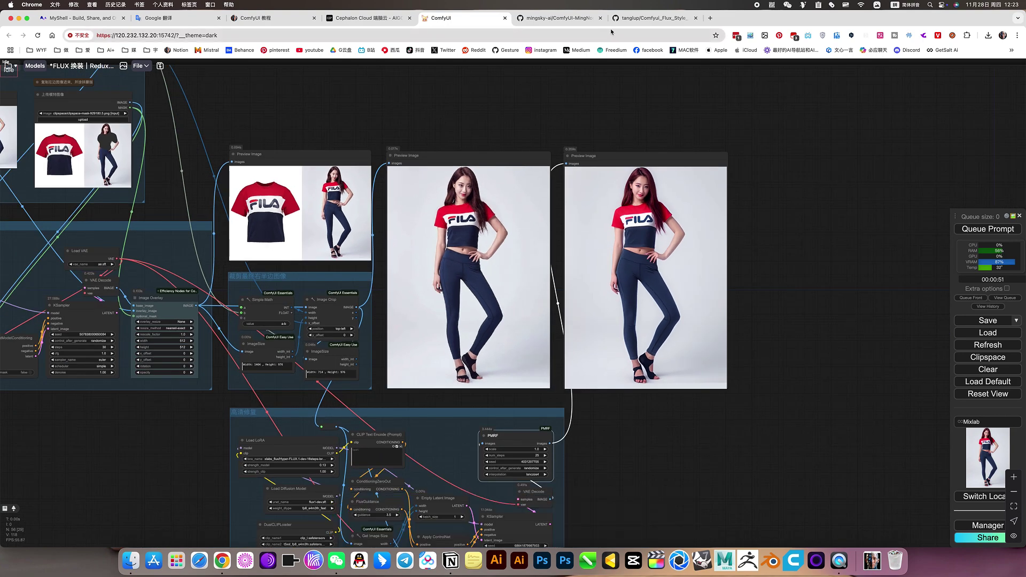
- Switch to the ComfyUI-MingNodes GitHub page and review the README's color tracking description and example workflow
{"action": "left_click", "coordinate": [585, 18]}
{"action": "scroll", "coordinate": [486, 113], "scroll_direction": "up", "scroll_amount": 5}
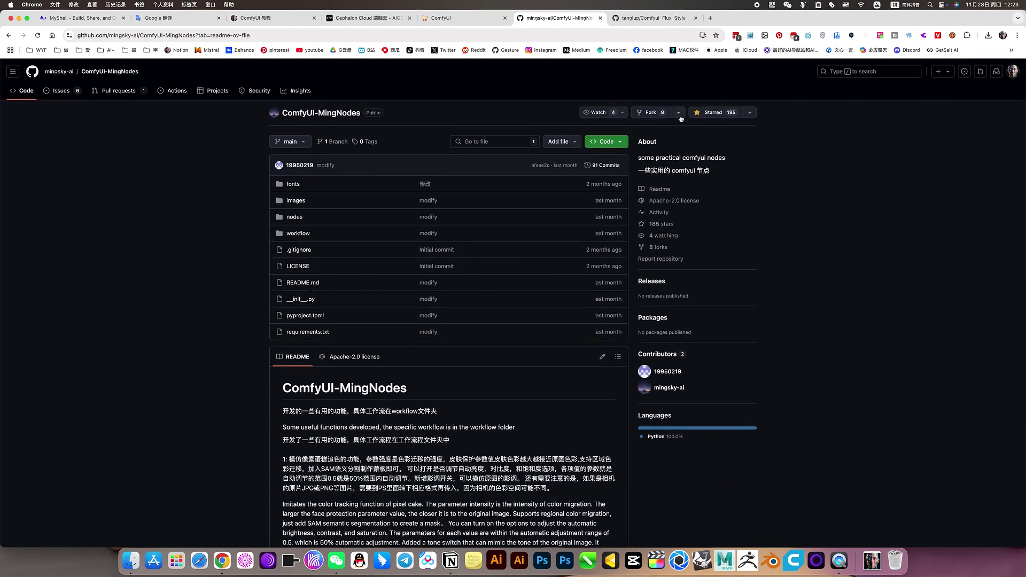
{"action": "scroll", "coordinate": [431, 367], "scroll_direction": "down", "scroll_amount": 7}
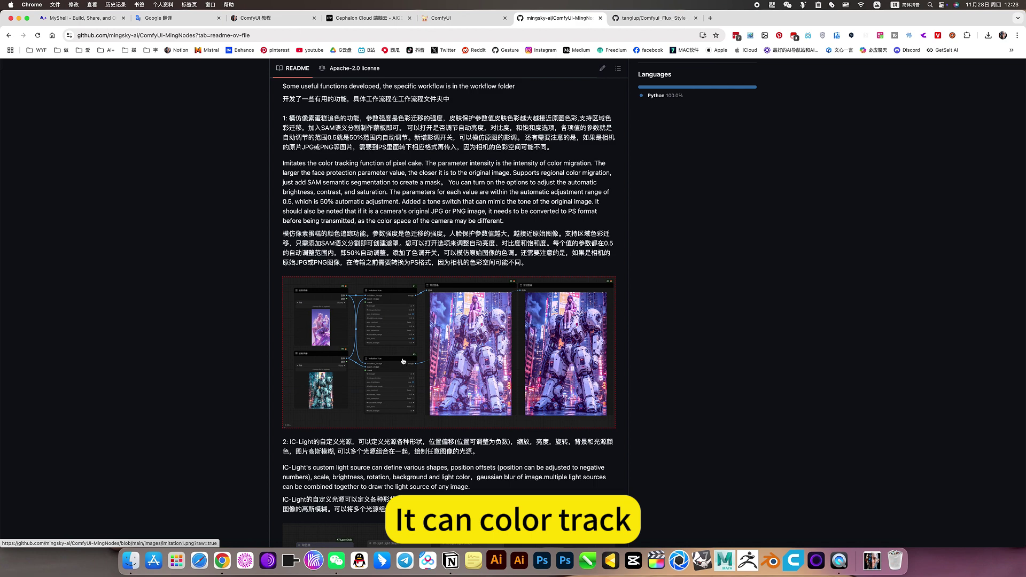
- Return to the ComfyUI workflow, inspect the colour and shirt edges in the HD-repaired preview, and survey the complete node layout
{"action": "left_click", "coordinate": [462, 21]}
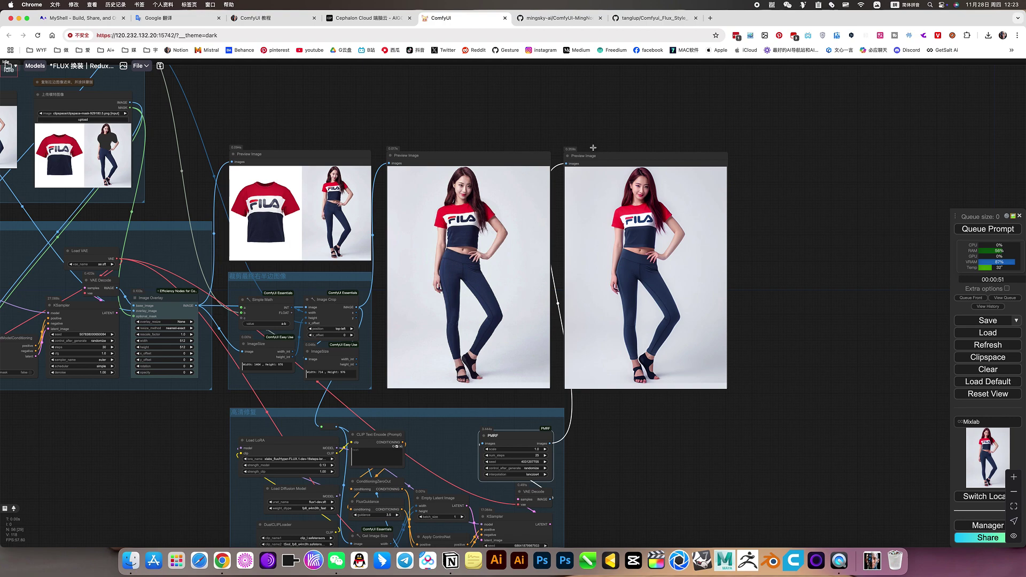
{"action": "scroll", "coordinate": [668, 218], "scroll_direction": "up", "scroll_amount": 5}
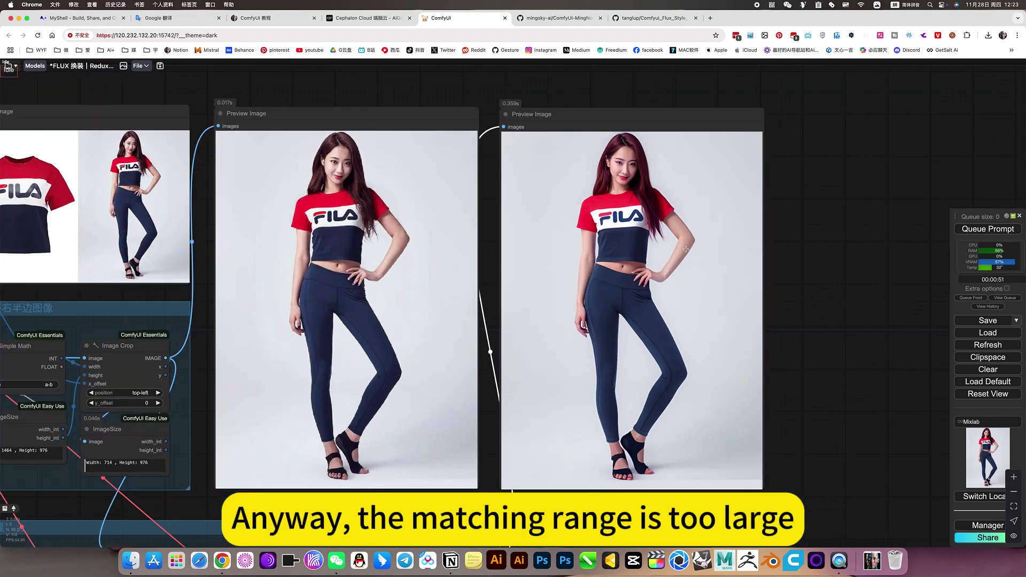
{"action": "scroll", "coordinate": [657, 203], "scroll_direction": "up", "scroll_amount": 5}
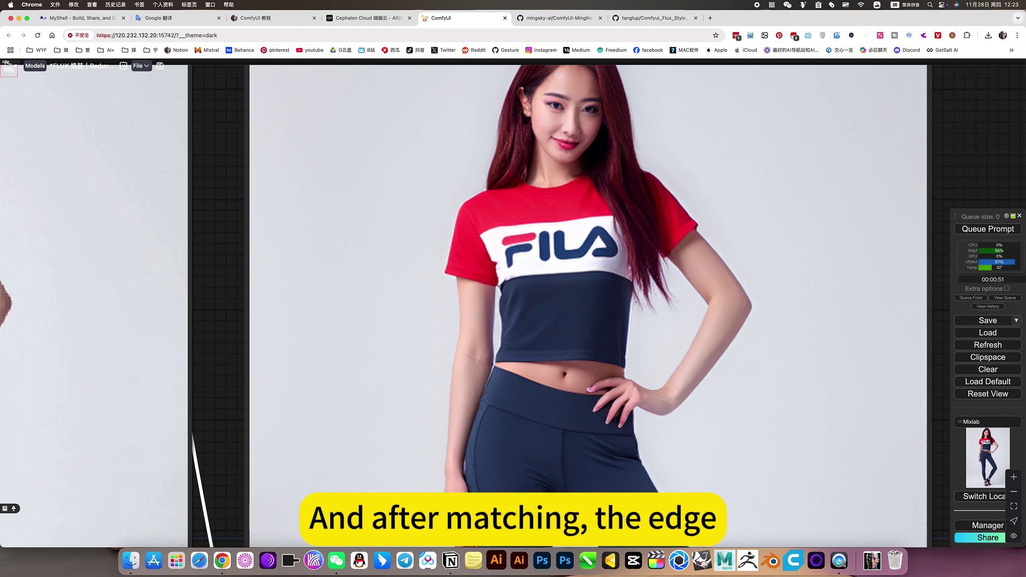
{"action": "scroll", "coordinate": [533, 291], "scroll_direction": "down", "scroll_amount": 10}
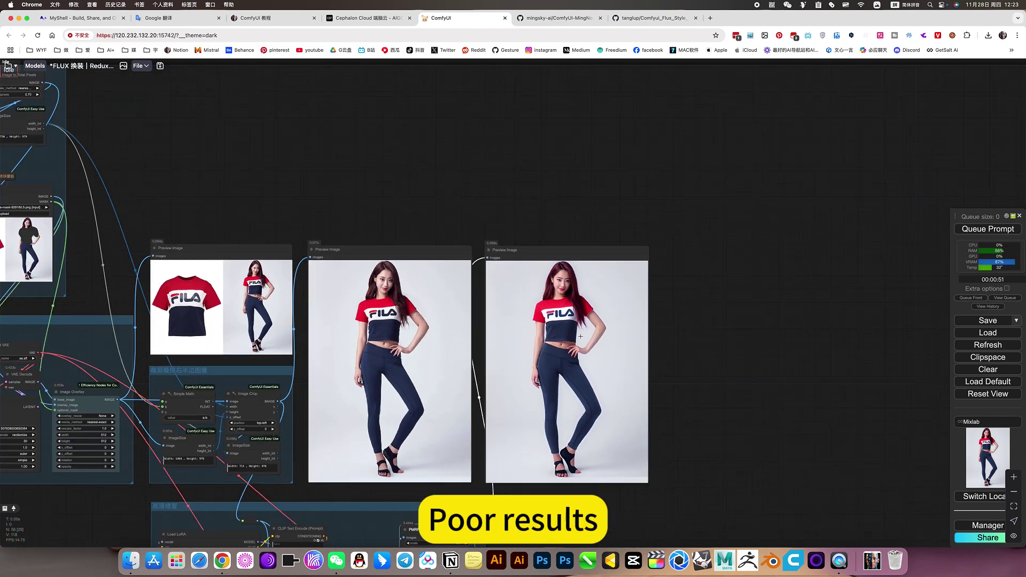
{"action": "left_click_drag", "start_coordinate": [675, 363], "coordinate": [905, 291]}
{"action": "scroll", "coordinate": [732, 406], "scroll_direction": "down", "scroll_amount": 6}
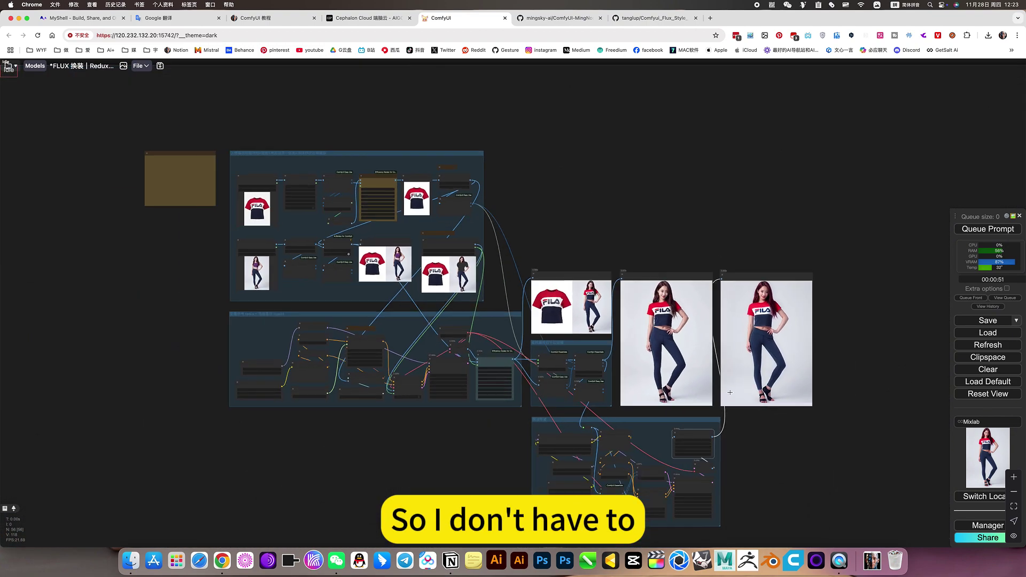
{"action": "left_click_drag", "start_coordinate": [772, 458], "coordinate": [803, 416]}
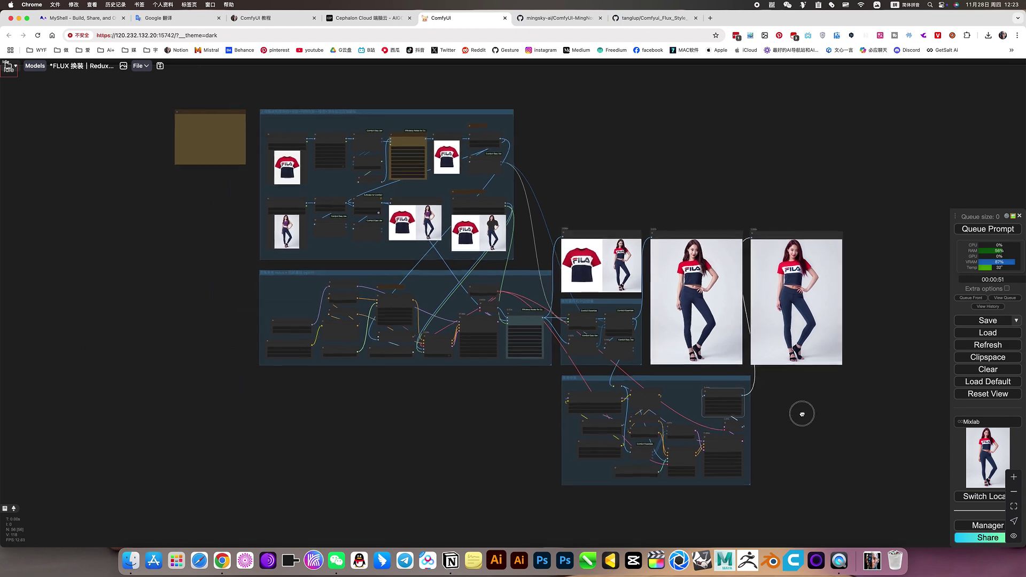